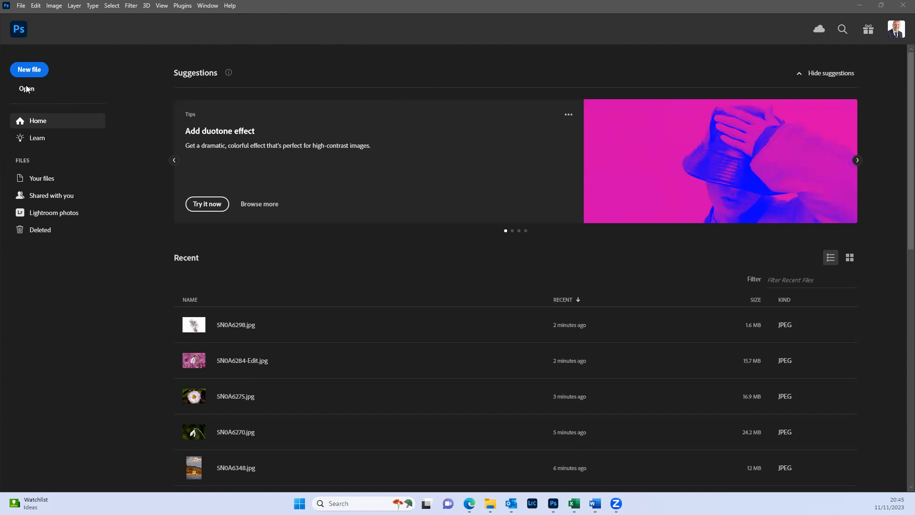
- Open the snowdrop photo 5N0A6270 from the Matt folder inside garden house
{"action": "left_click", "coordinate": [20, 6]}
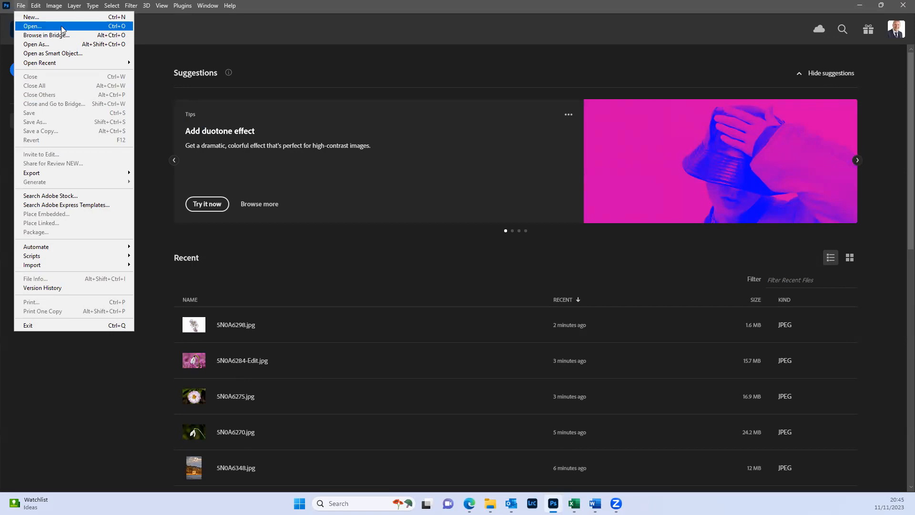
{"action": "left_click", "coordinate": [99, 27]}
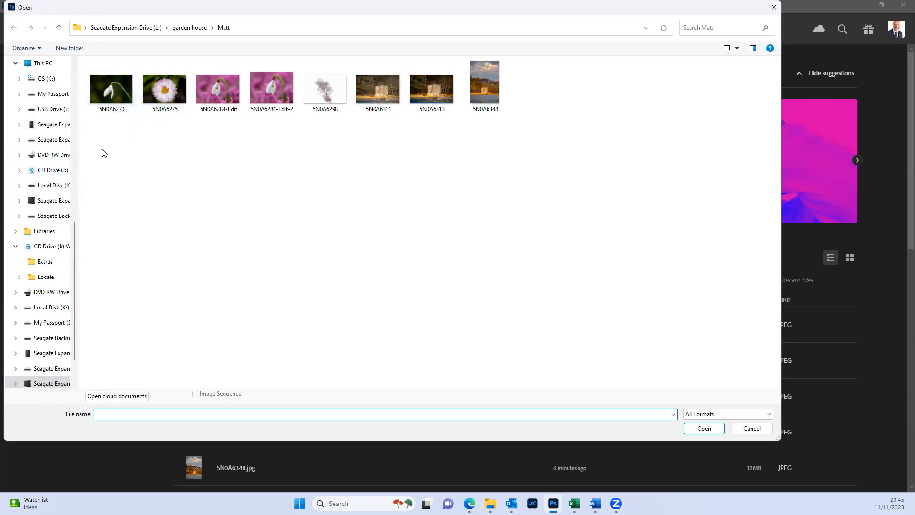
{"action": "double_click", "coordinate": [109, 98]}
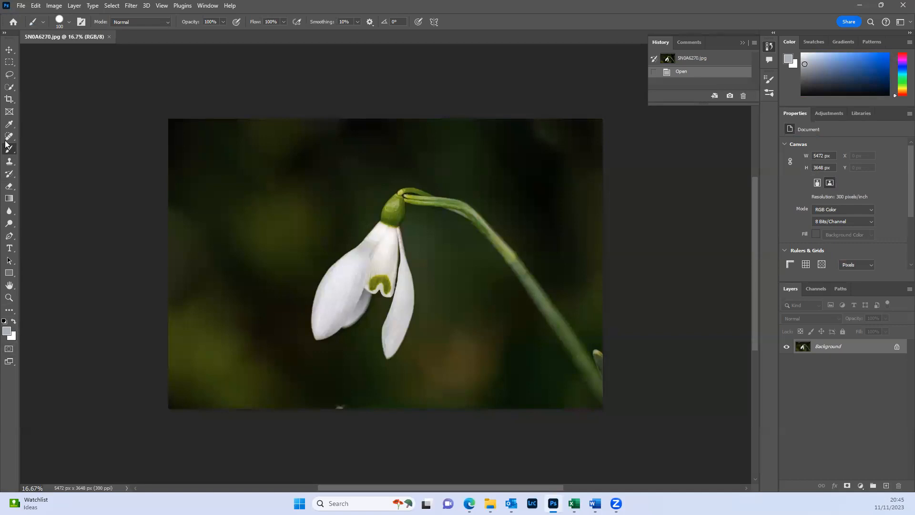
- Switch the toolbar to two columns and back to one, and hide and reshow the History panel
{"action": "left_click", "coordinate": [4, 34]}
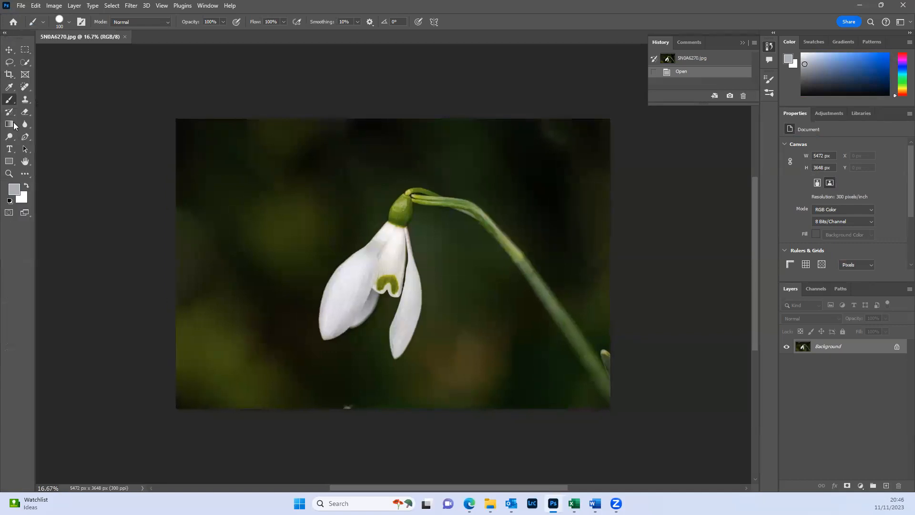
{"action": "left_click", "coordinate": [9, 33]}
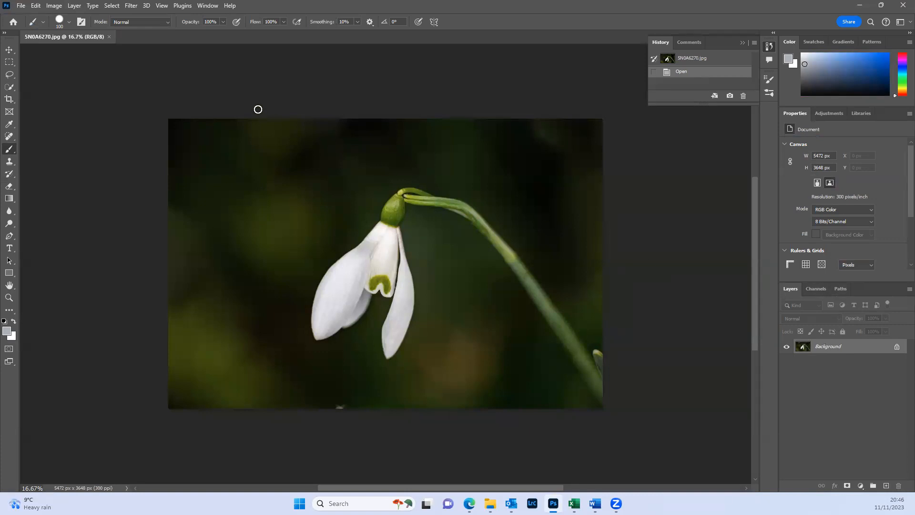
{"action": "left_click", "coordinate": [206, 5]}
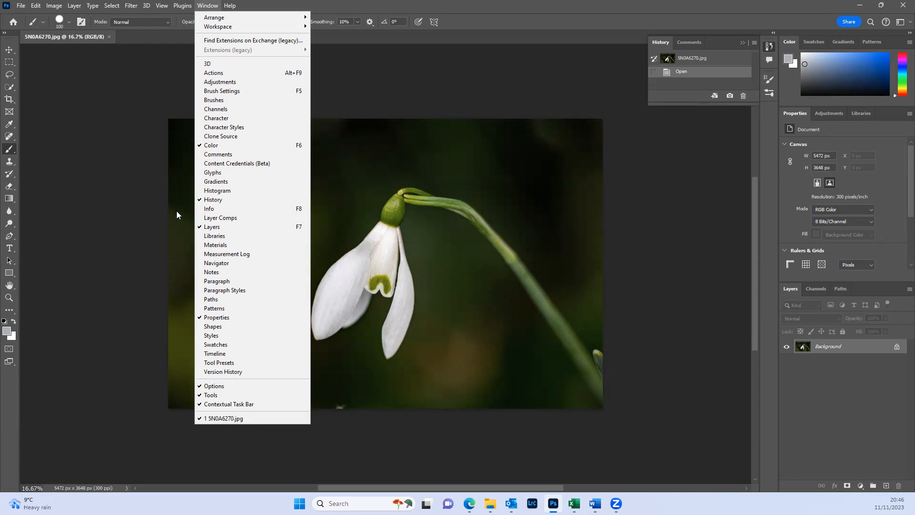
{"action": "left_click", "coordinate": [219, 199]}
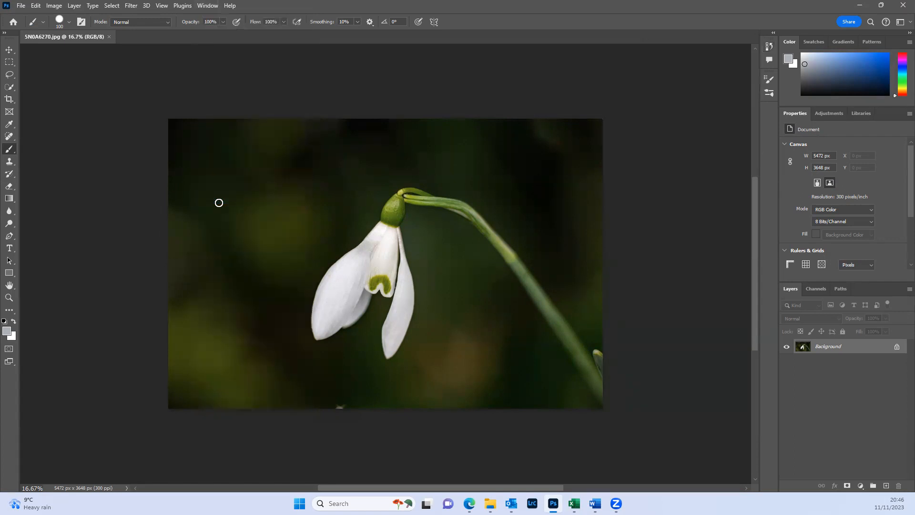
{"action": "left_click", "coordinate": [207, 6]}
{"action": "left_click", "coordinate": [230, 200]}
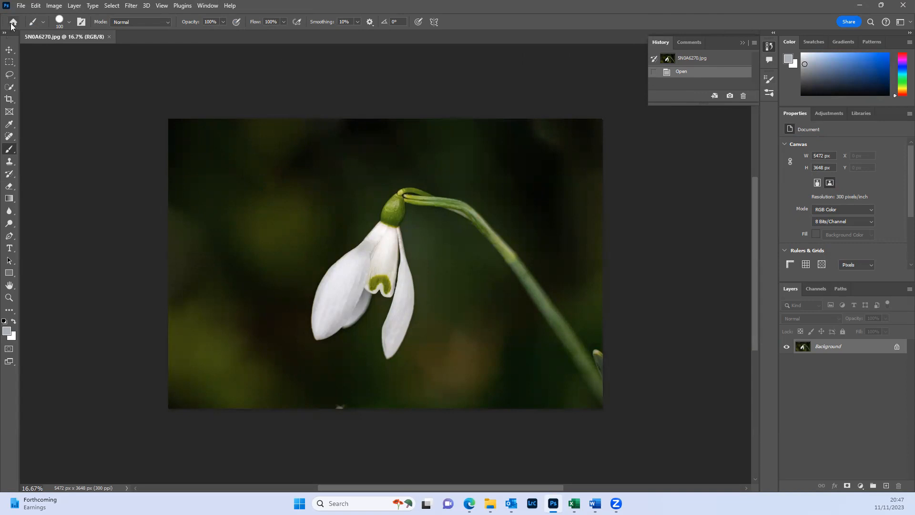
- Activate the Move tool and duplicate the Background layer
{"action": "left_click", "coordinate": [10, 53]}
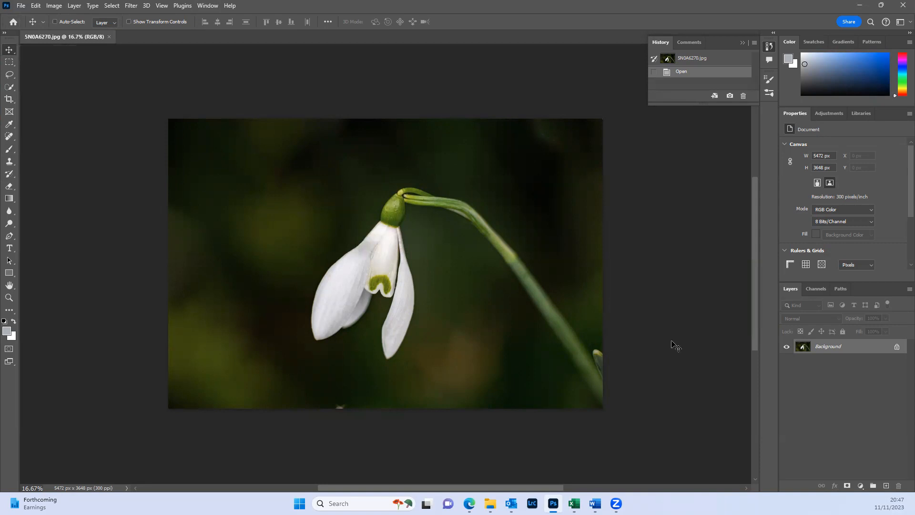
{"action": "key", "text": "ctrl+j"}
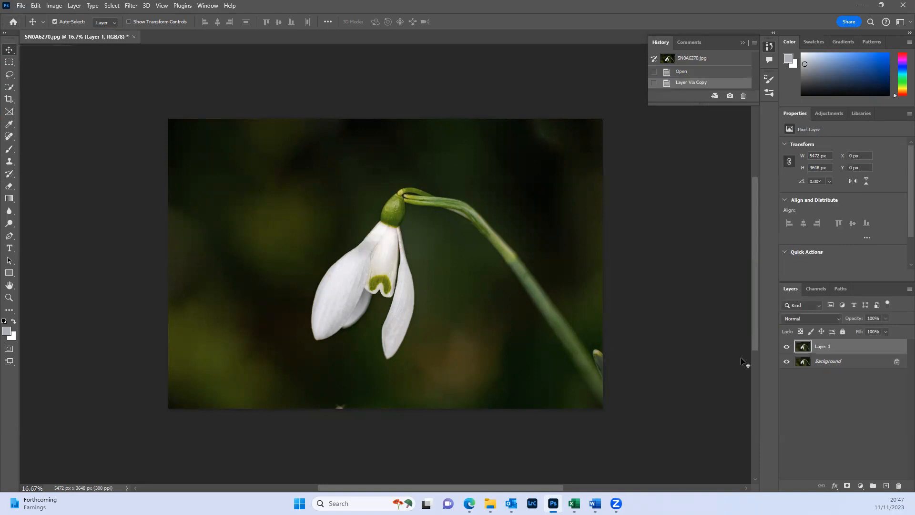
- Move the duplicated layer around the canvas, ending at about X -78 px and Y 90 px
{"action": "left_click_drag", "start_coordinate": [439, 266], "coordinate": [421, 254]}
{"action": "mouse_move", "coordinate": [387, 282]}
{"action": "left_mouse_down"}
{"action": "mouse_move", "coordinate": [425, 281]}
{"action": "mouse_move", "coordinate": [398, 277]}
{"action": "left_mouse_up"}
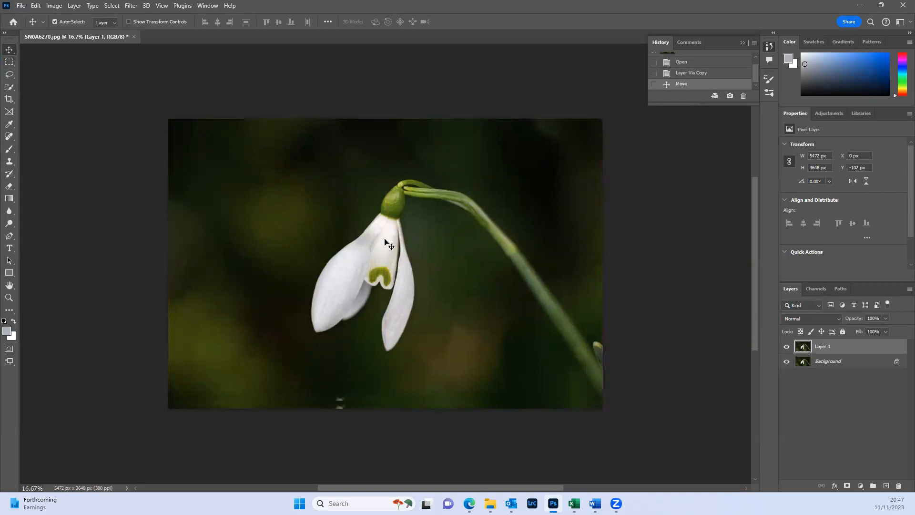
{"action": "left_click_drag", "start_coordinate": [360, 252], "coordinate": [382, 257]}
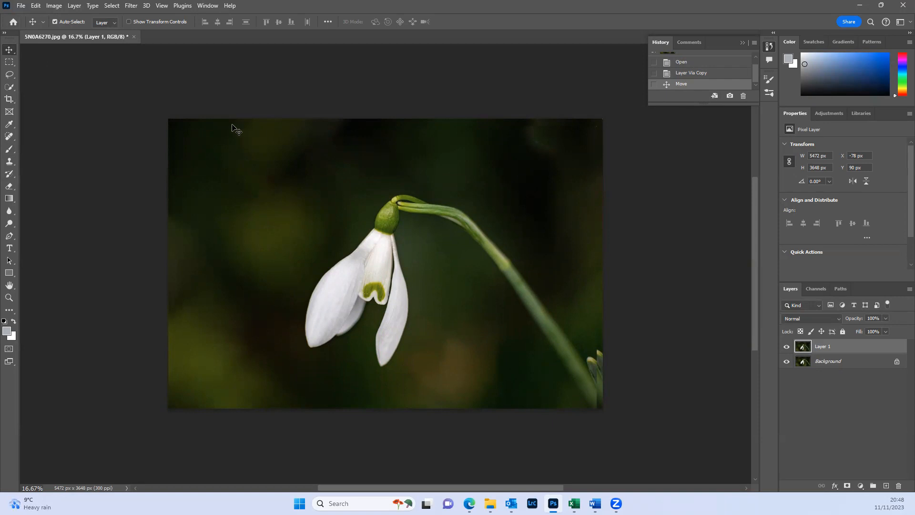
- Undo the last move of the duplicated layer
{"action": "left_click", "coordinate": [117, 7]}
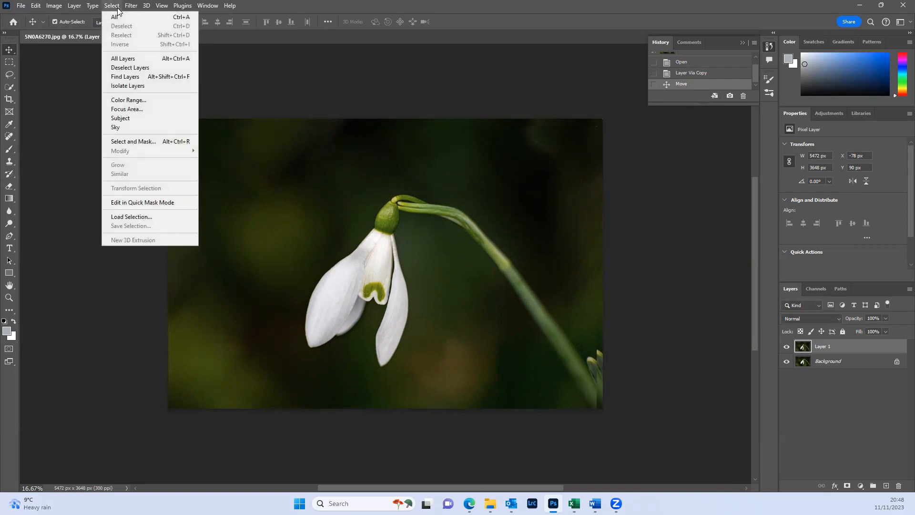
{"action": "left_click", "coordinate": [117, 6]}
{"action": "left_click", "coordinate": [38, 6]}
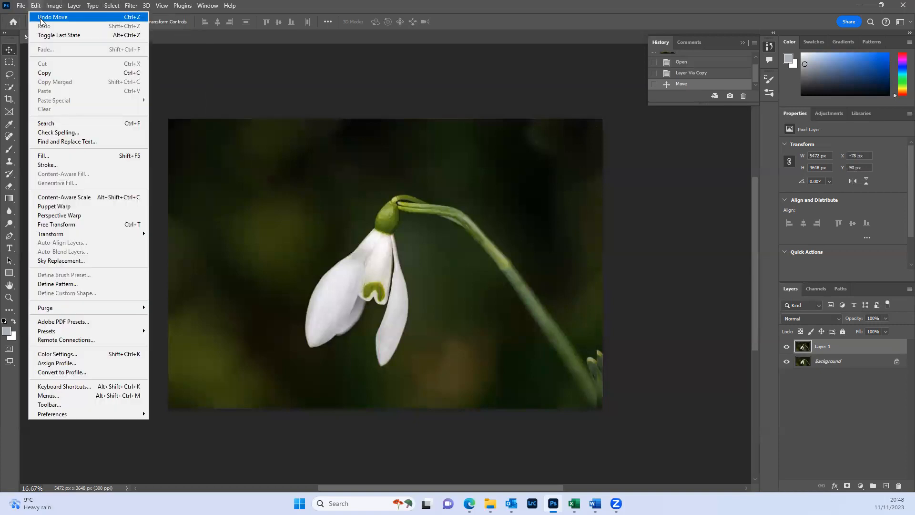
{"action": "left_click", "coordinate": [41, 18]}
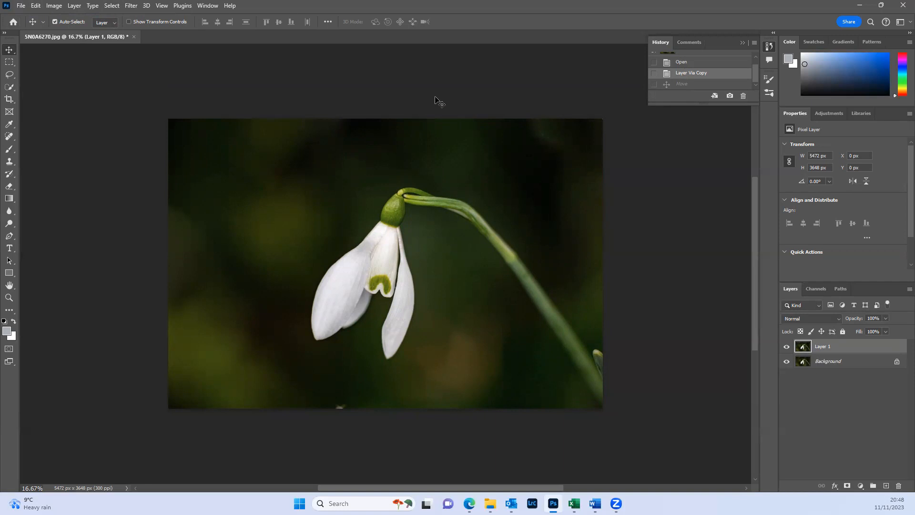
- Draw a rectangular marquee selection of about 3516 by 2604 px around the flower
{"action": "left_click", "coordinate": [9, 62]}
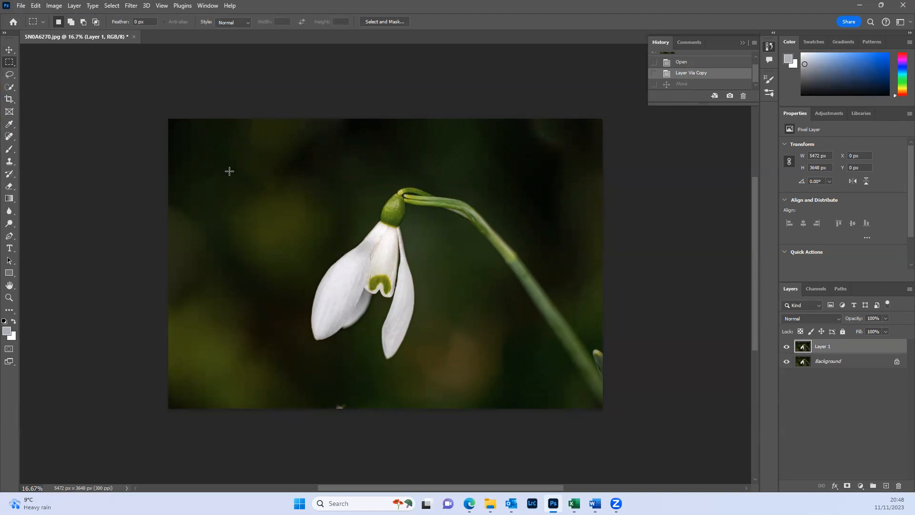
{"action": "left_click_drag", "start_coordinate": [229, 172], "coordinate": [508, 377]}
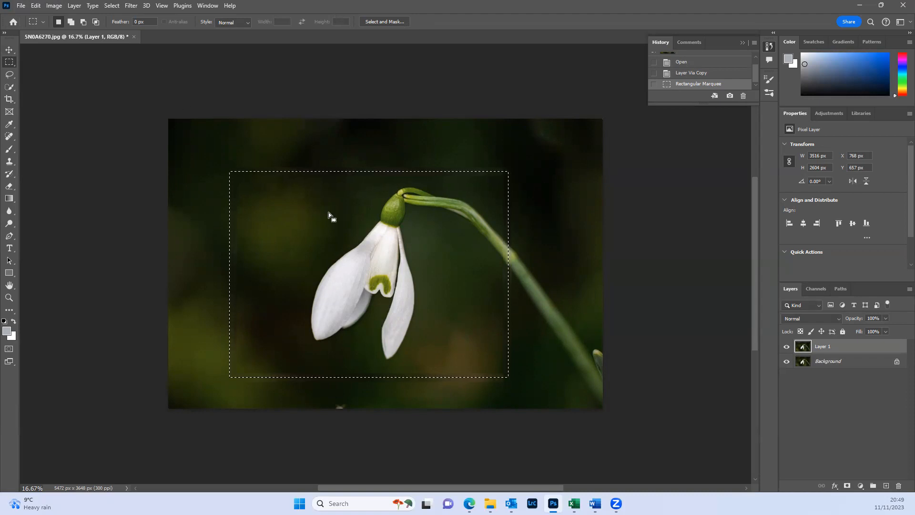
- Try brighter and darker Exposure values inside the rectangular selection and cancel the adjustment
{"action": "left_click", "coordinate": [56, 7]}
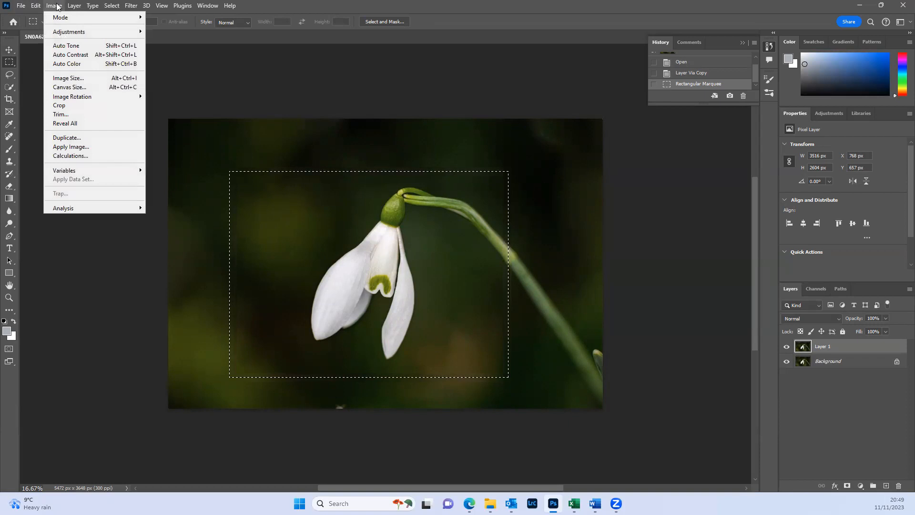
{"action": "mouse_move", "coordinate": [65, 33]}
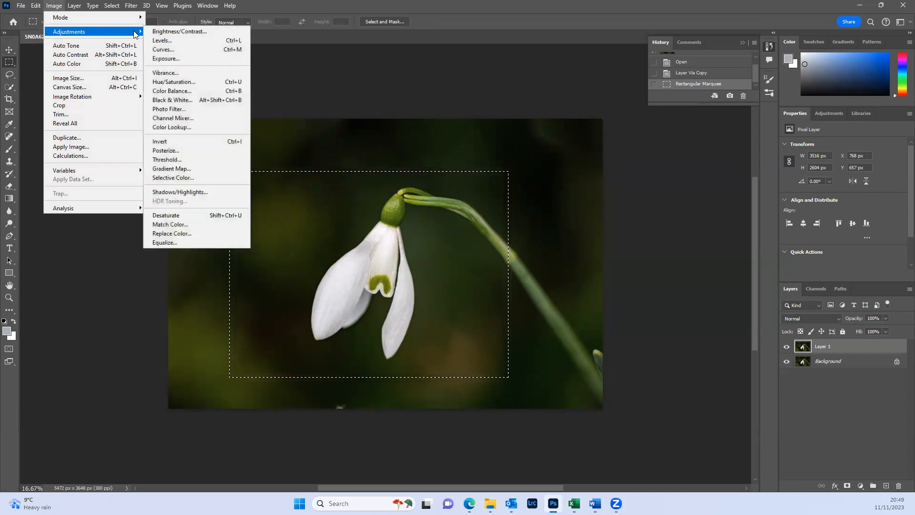
{"action": "left_click", "coordinate": [180, 57]}
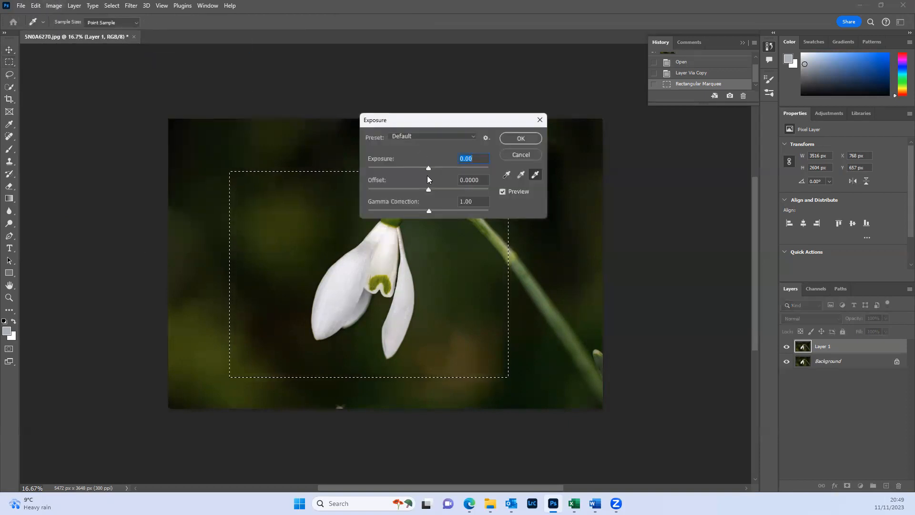
{"action": "left_click_drag", "start_coordinate": [429, 168], "coordinate": [515, 175]}
{"action": "left_click_drag", "start_coordinate": [372, 173], "coordinate": [433, 169]}
{"action": "left_click", "coordinate": [527, 156]}
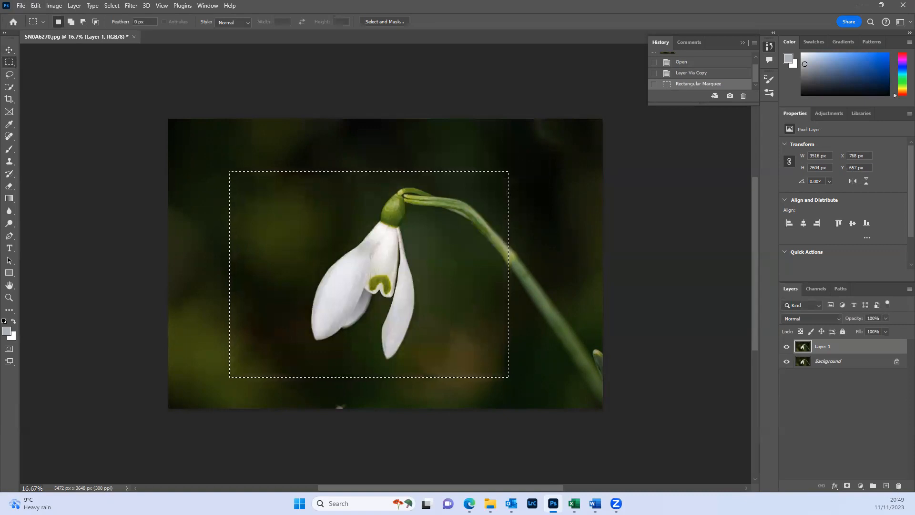
- Draw an elliptical marquee of about 4122 by 3438 px around the flower and invert the selection
{"action": "right_click", "coordinate": [7, 63]}
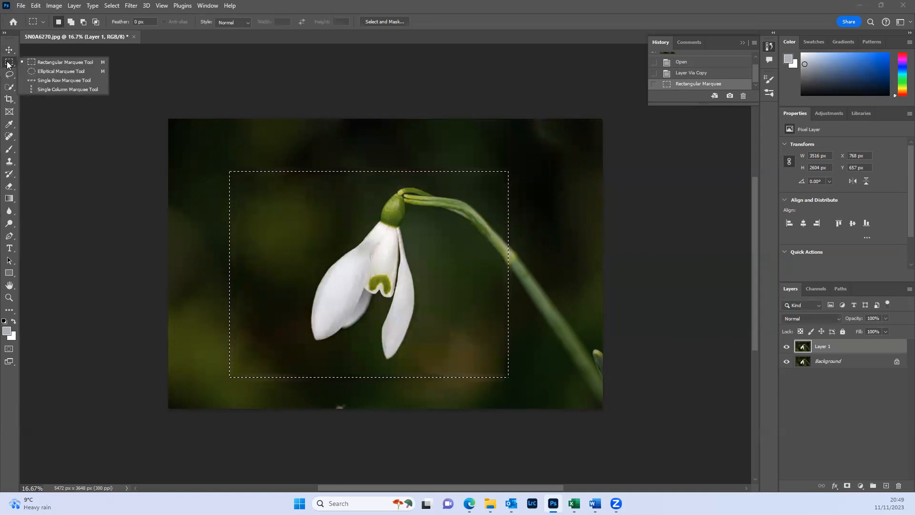
{"action": "left_click", "coordinate": [40, 72]}
{"action": "left_click_drag", "start_coordinate": [244, 133], "coordinate": [570, 405]}
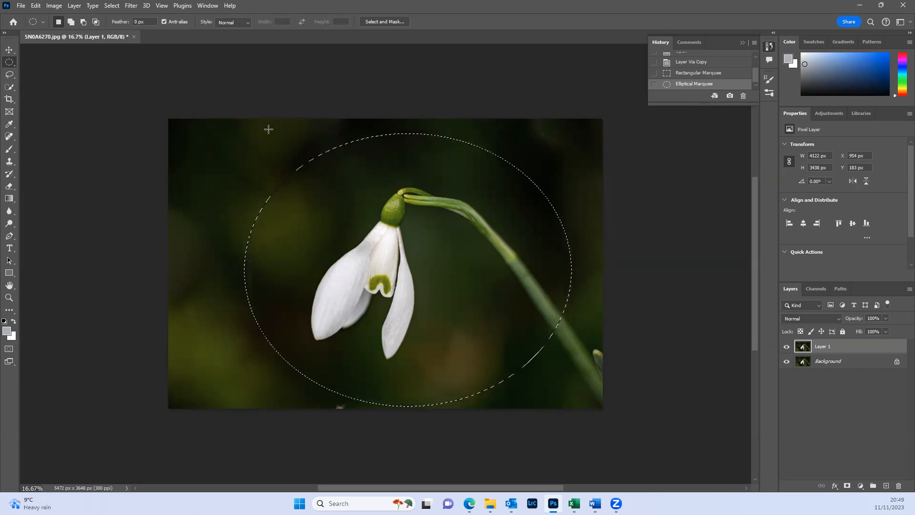
{"action": "left_click", "coordinate": [111, 5]}
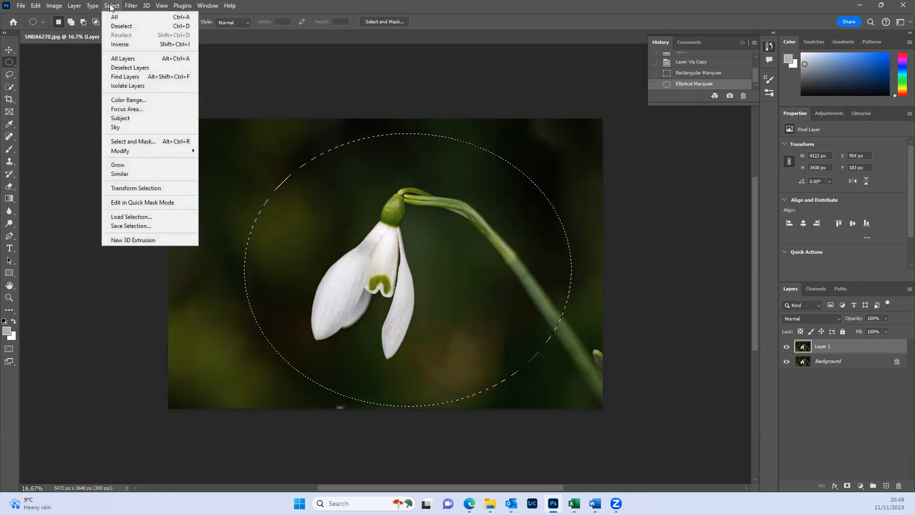
{"action": "left_click", "coordinate": [119, 44]}
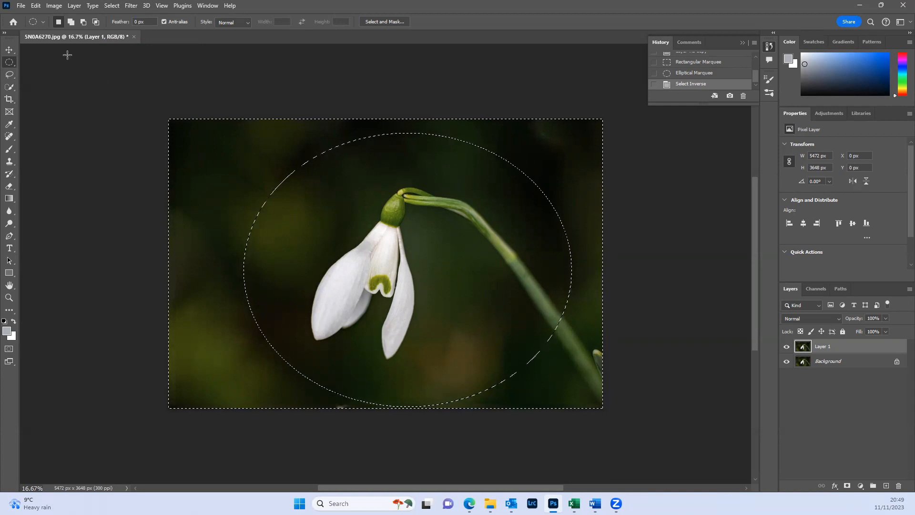
- Darken the area outside the ellipse with an Exposure adjustment of -10.83
{"action": "left_click", "coordinate": [59, 8]}
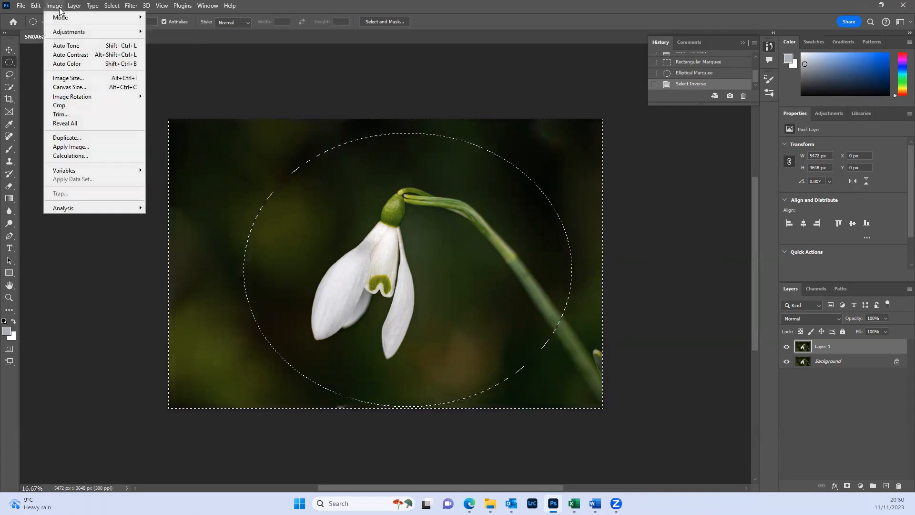
{"action": "mouse_move", "coordinate": [65, 33]}
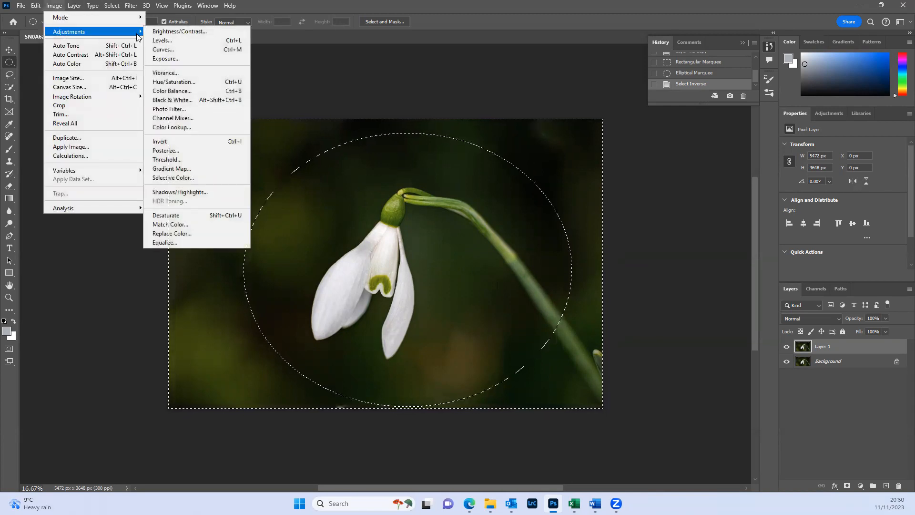
{"action": "left_click", "coordinate": [165, 59]}
{"action": "left_click_drag", "start_coordinate": [424, 169], "coordinate": [382, 168]}
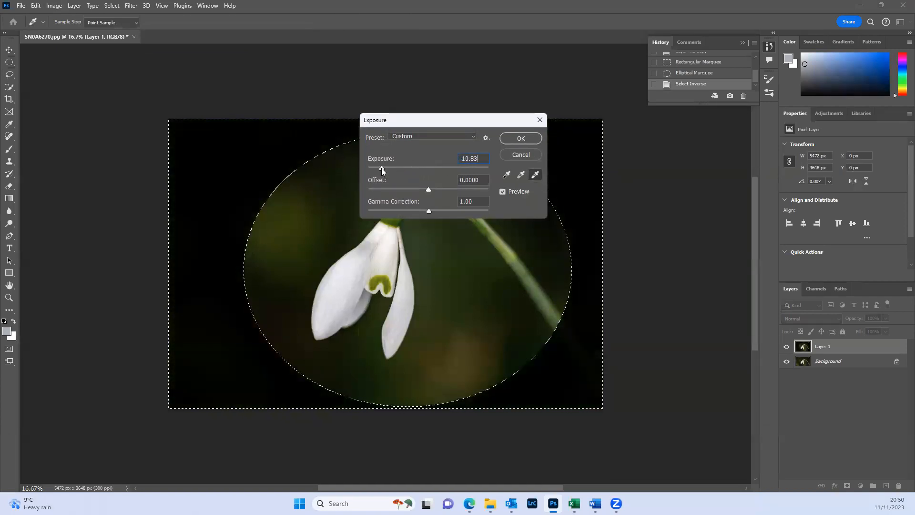
{"action": "left_click", "coordinate": [519, 138]}
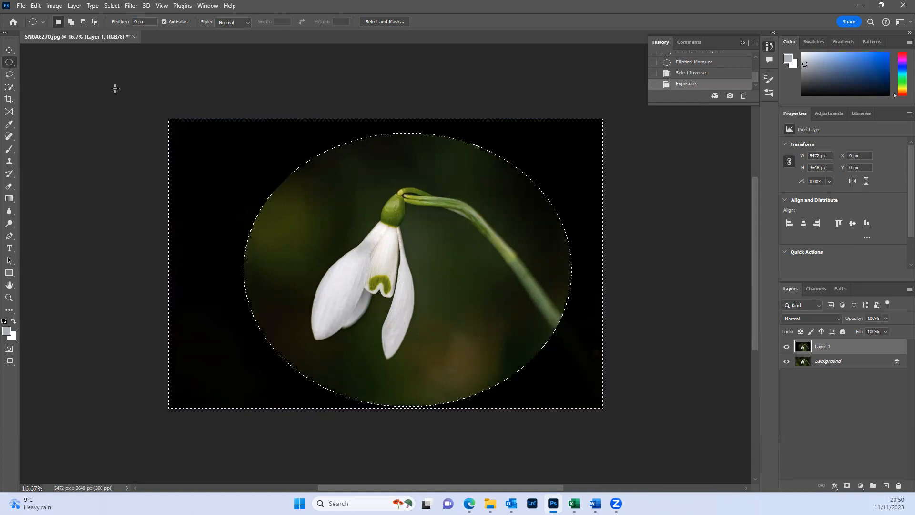
- Clear the selection, step back in the history to the Exposure state, and deselect again
{"action": "left_click", "coordinate": [112, 6]}
{"action": "left_click", "coordinate": [128, 25]}
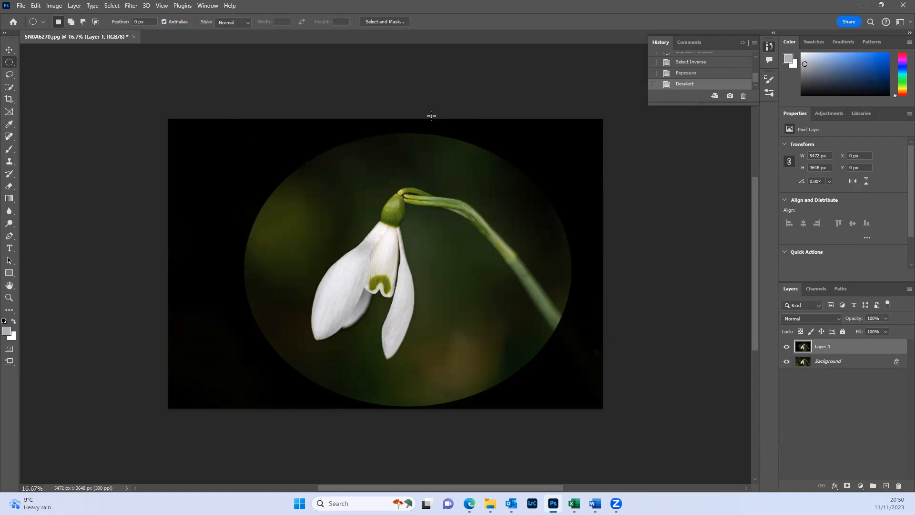
{"action": "left_click", "coordinate": [715, 75]}
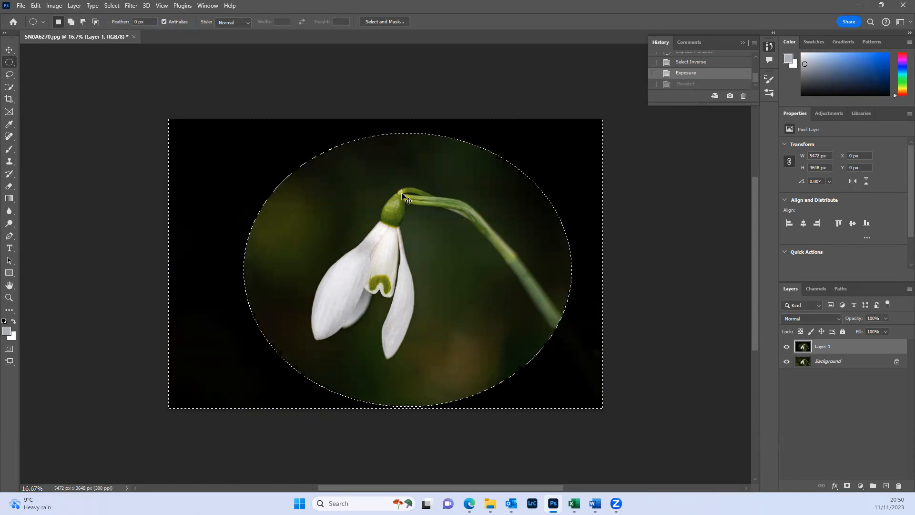
{"action": "key", "text": "ctrl+d"}
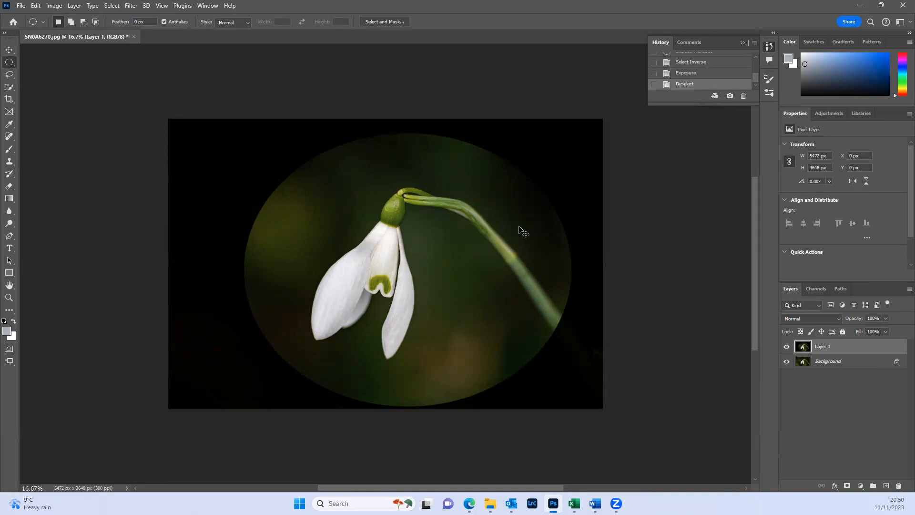
- Undo the deselection and the Exposure adjustment, and clear the restored selection
{"action": "key", "text": "ctrl+z"}
{"action": "key", "text": "ctrl+z"}
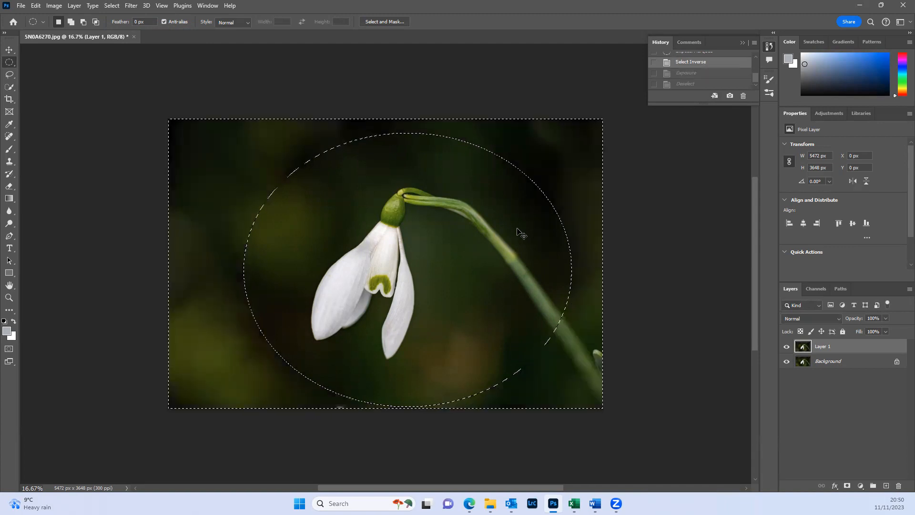
{"action": "key", "text": "ctrl+d"}
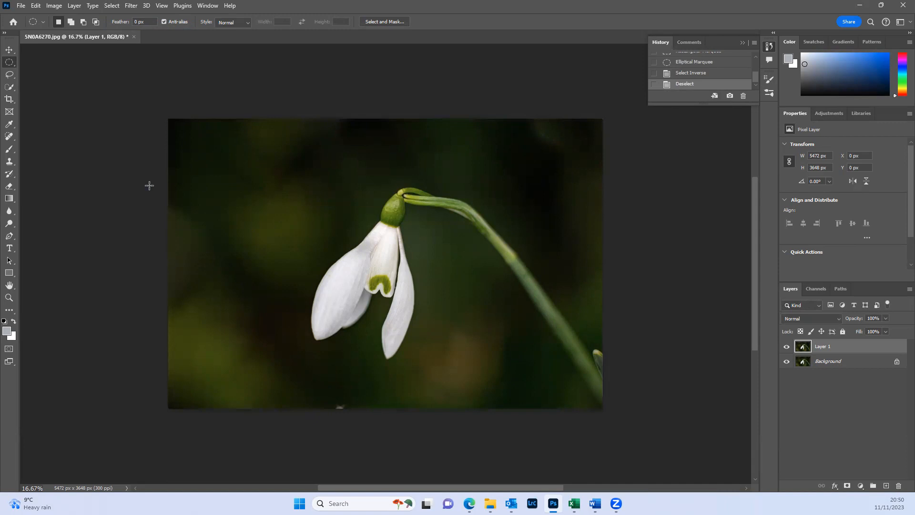
- Draw a freehand lasso loop around the flower, clear it, and draw another lasso selection of about 2783 by 3153 px
{"action": "left_click", "coordinate": [12, 74]}
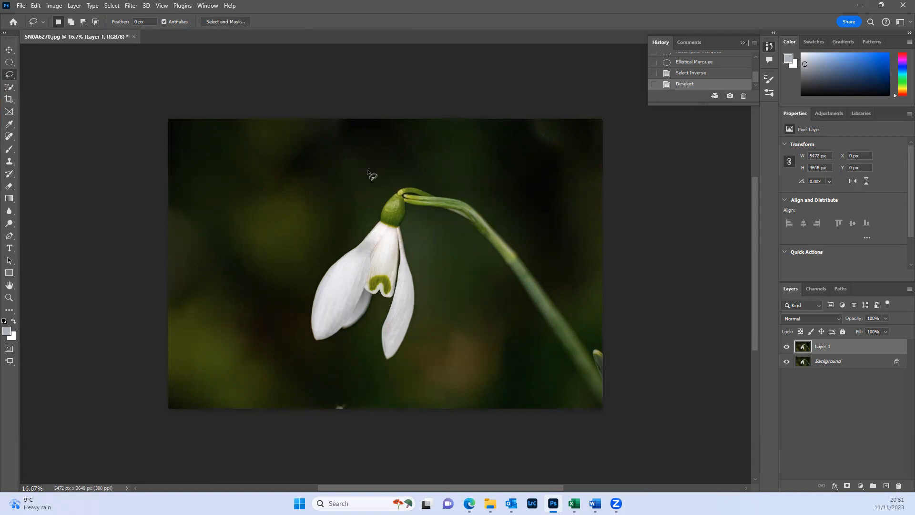
{"action": "mouse_move", "coordinate": [353, 172]}
{"action": "left_mouse_down"}
{"action": "mouse_move", "coordinate": [290, 177]}
{"action": "mouse_move", "coordinate": [225, 249]}
{"action": "mouse_move", "coordinate": [268, 302]}
{"action": "mouse_move", "coordinate": [334, 238]}
{"action": "mouse_move", "coordinate": [297, 256]}
{"action": "mouse_move", "coordinate": [313, 327]}
{"action": "mouse_move", "coordinate": [350, 384]}
{"action": "mouse_move", "coordinate": [486, 267]}
{"action": "mouse_move", "coordinate": [410, 178]}
{"action": "left_mouse_up"}
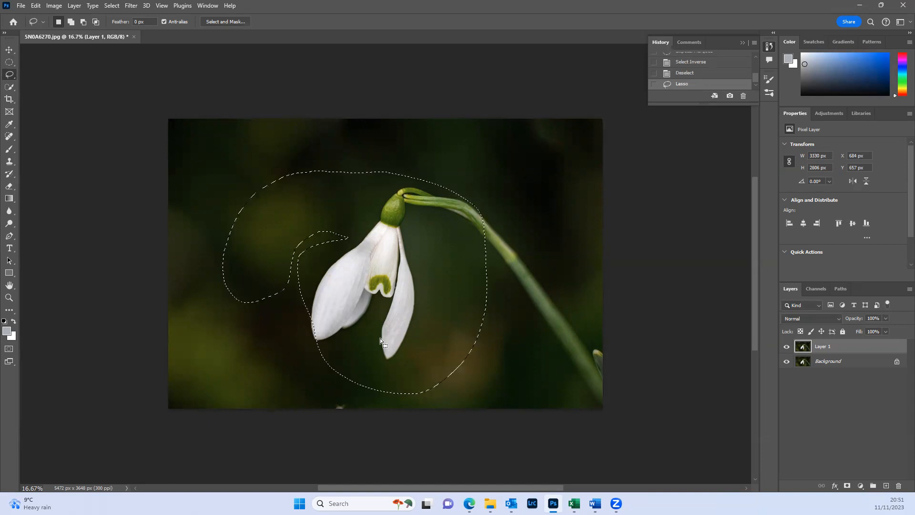
{"action": "key", "text": "ctrl+d"}
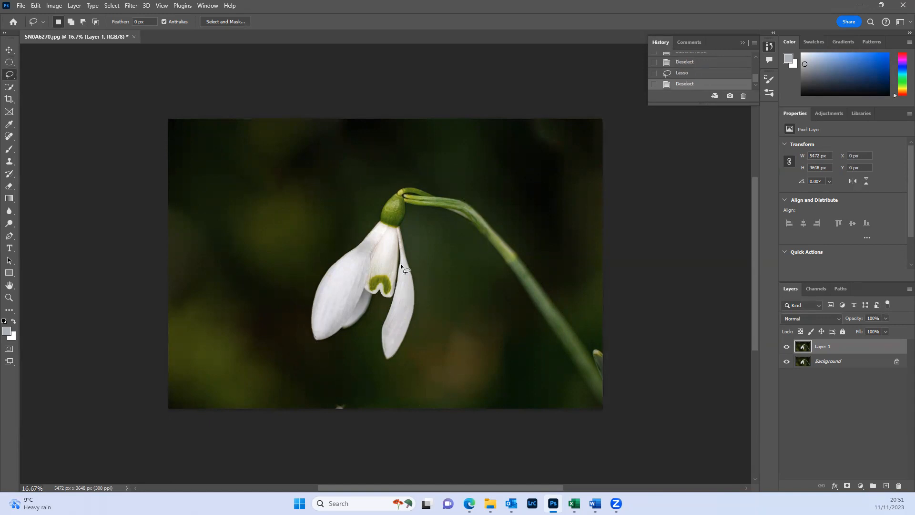
{"action": "mouse_move", "coordinate": [396, 170]}
{"action": "left_mouse_down"}
{"action": "mouse_move", "coordinate": [363, 182]}
{"action": "mouse_move", "coordinate": [299, 231]}
{"action": "mouse_move", "coordinate": [283, 314]}
{"action": "mouse_move", "coordinate": [357, 390]}
{"action": "mouse_move", "coordinate": [488, 353]}
{"action": "mouse_move", "coordinate": [493, 235]}
{"action": "mouse_move", "coordinate": [400, 146]}
{"action": "mouse_move", "coordinate": [377, 154]}
{"action": "left_mouse_up"}
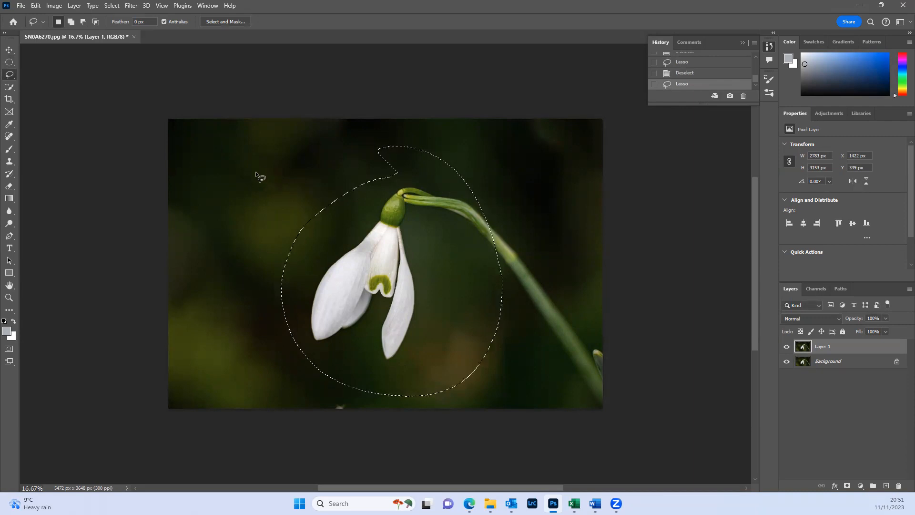
- Draw a Polygonal Lasso selection of about 1968 by 2094 px over the flower's left half and adjoining background, and clear it
{"action": "left_click", "coordinate": [11, 77]}
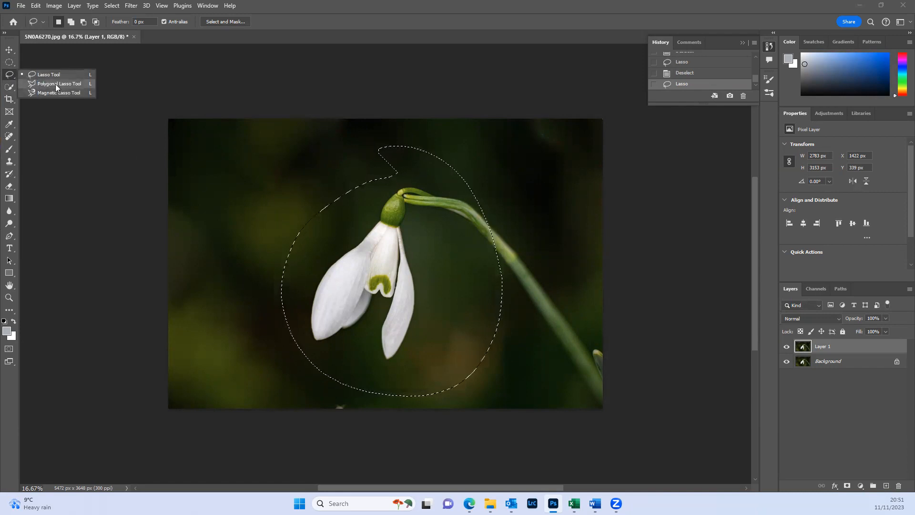
{"action": "left_click", "coordinate": [56, 84]}
{"action": "left_click", "coordinate": [237, 203]}
{"action": "left_click", "coordinate": [254, 201]}
{"action": "left_click", "coordinate": [367, 182]}
{"action": "left_click", "coordinate": [390, 214]}
{"action": "left_click", "coordinate": [401, 291]}
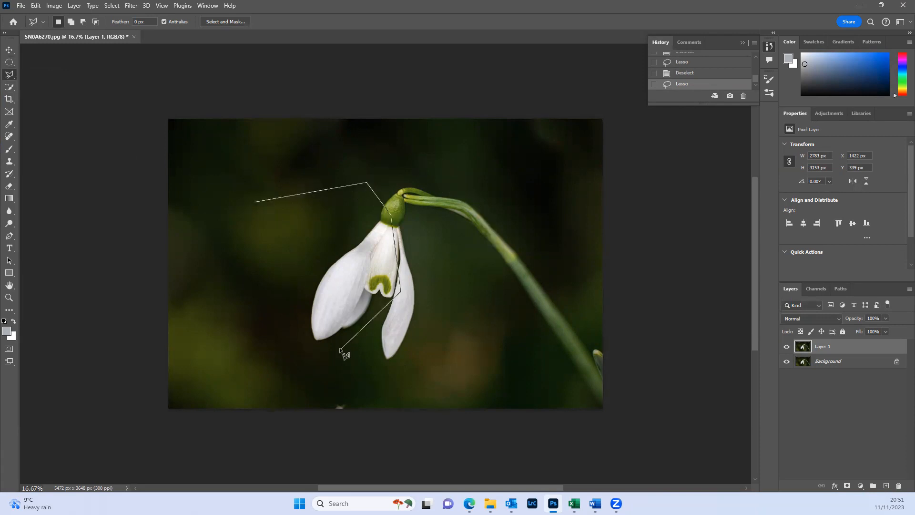
{"action": "left_click", "coordinate": [245, 329]}
{"action": "left_click", "coordinate": [253, 203]}
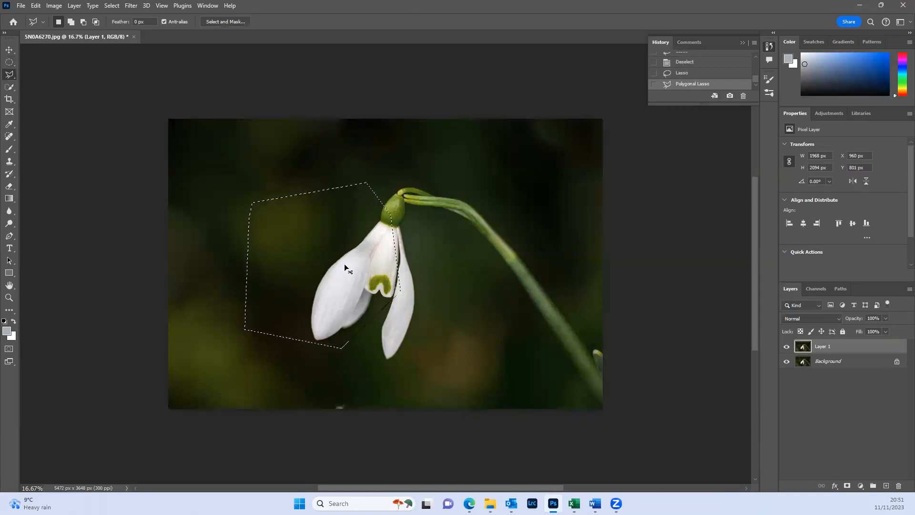
{"action": "key", "text": "ctrl+d"}
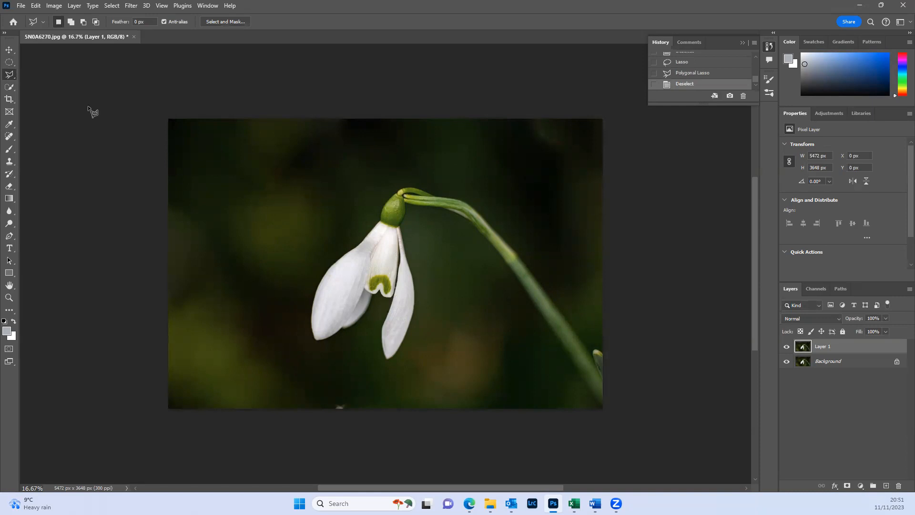
- Trace the upper stem and flower head with the Magnetic Lasso, about 2481 by 1549 px, and clear the selection
{"action": "right_click", "coordinate": [7, 76]}
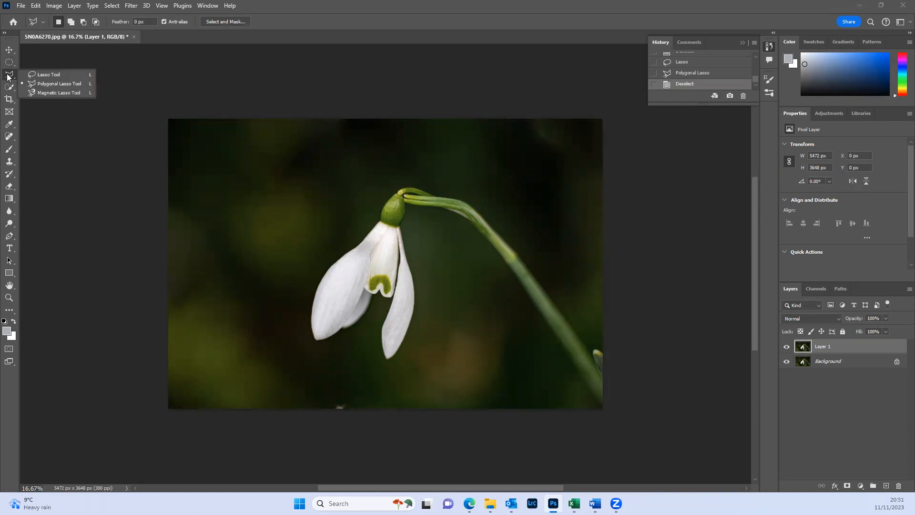
{"action": "left_click", "coordinate": [53, 93]}
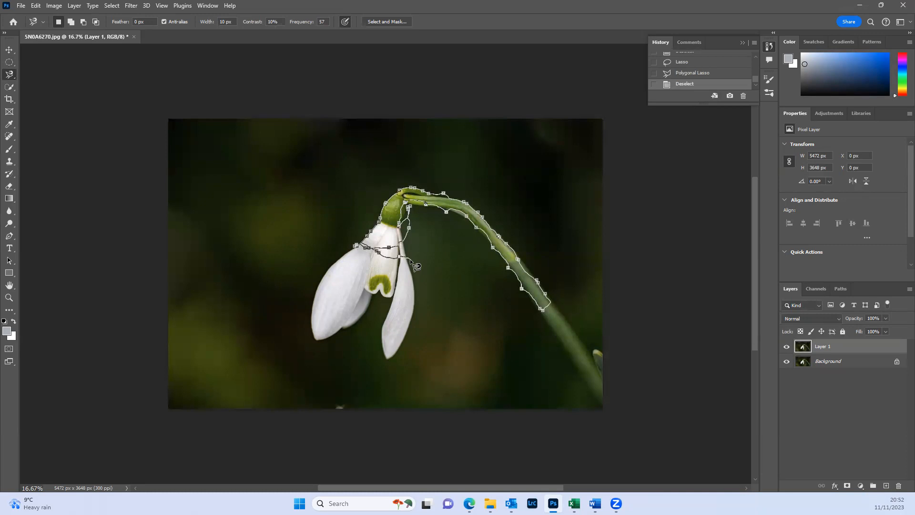
{"action": "left_click", "coordinate": [355, 247]}
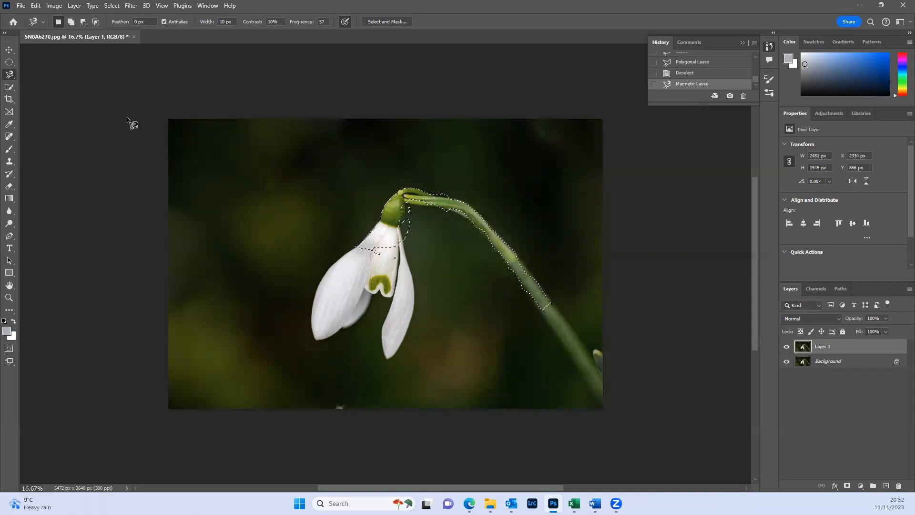
{"action": "key", "text": "ctrl+d"}
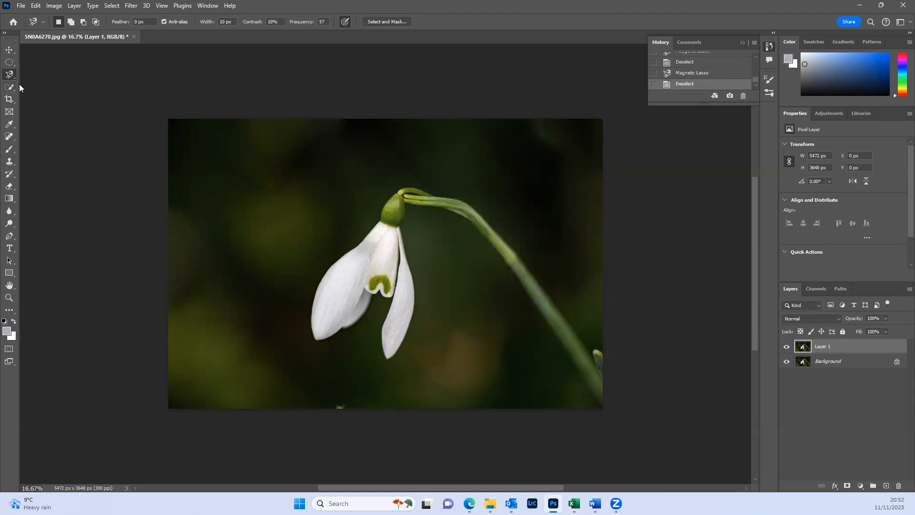
- Switch back to the standard Lasso tool and zoom the photo in and out
{"action": "right_click", "coordinate": [9, 74]}
{"action": "left_click", "coordinate": [32, 74]}
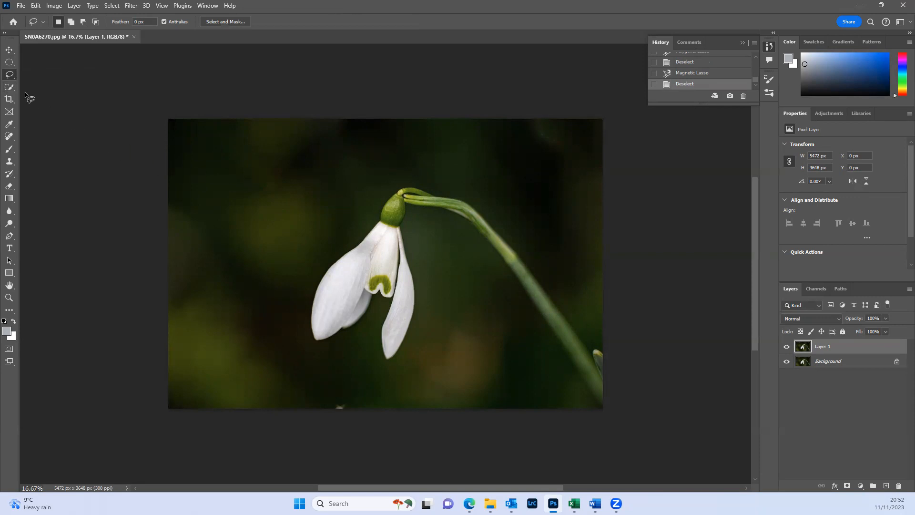
{"action": "scroll", "coordinate": [197, 162], "scroll_direction": "up", "scroll_amount": 4}
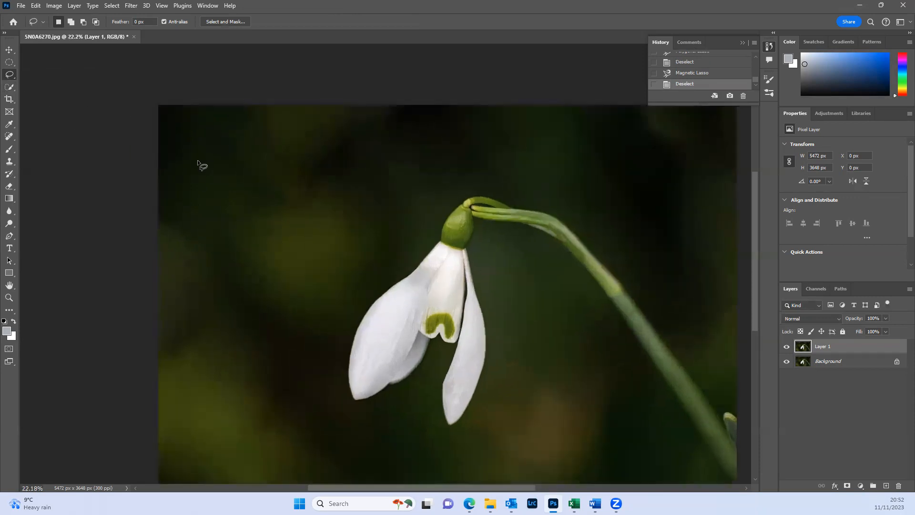
{"action": "scroll", "coordinate": [196, 172], "scroll_direction": "down", "scroll_amount": 5}
{"action": "scroll", "coordinate": [195, 173], "scroll_direction": "up", "scroll_amount": 5}
{"action": "scroll", "coordinate": [196, 180], "scroll_direction": "down", "scroll_amount": 2}
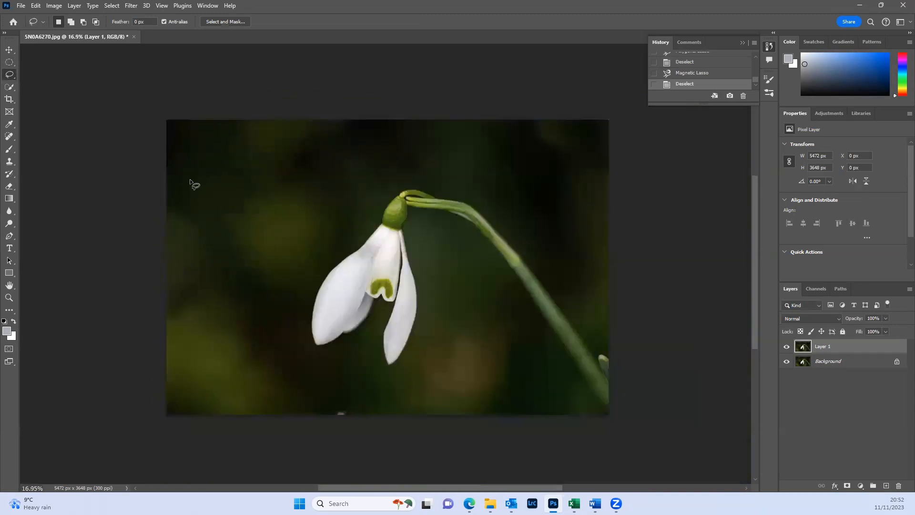
{"action": "scroll", "coordinate": [194, 180], "scroll_direction": "up", "scroll_amount": 1}
{"action": "mouse_move", "coordinate": [309, 202]}
{"action": "left_mouse_down"}
{"action": "mouse_move", "coordinate": [237, 202]}
{"action": "mouse_move", "coordinate": [313, 206]}
{"action": "mouse_move", "coordinate": [241, 203]}
{"action": "mouse_move", "coordinate": [268, 205]}
{"action": "mouse_move", "coordinate": [235, 190]}
{"action": "mouse_move", "coordinate": [259, 192]}
{"action": "left_mouse_up"}
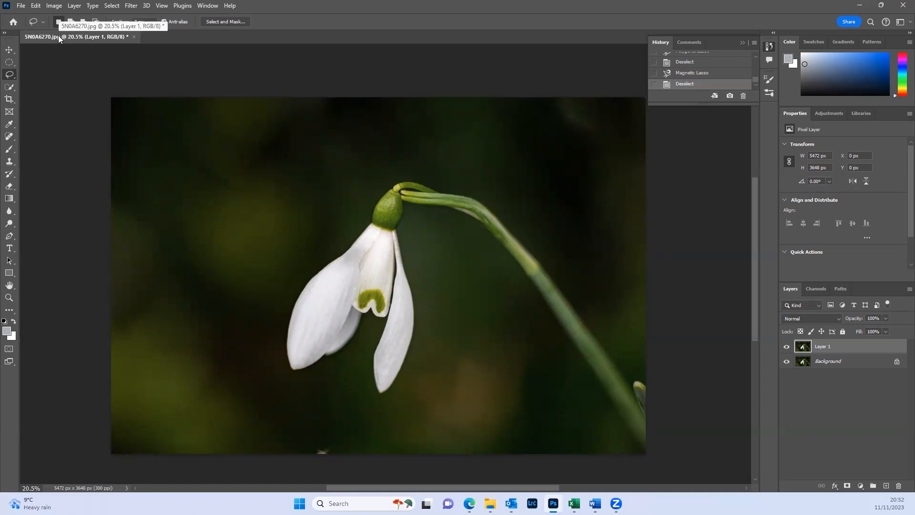
- Check the Zoom with Scroll Wheel option in the Tools preferences and close the preferences
{"action": "left_click", "coordinate": [32, 7]}
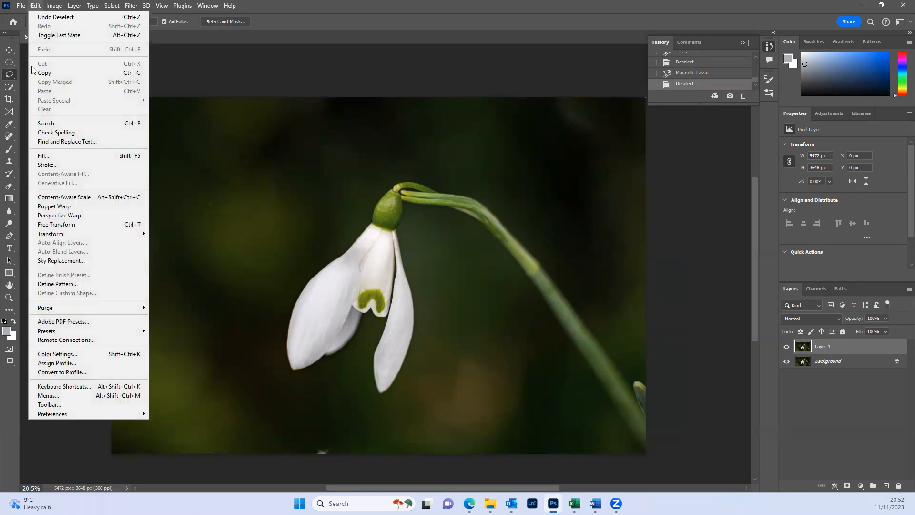
{"action": "mouse_move", "coordinate": [74, 416]}
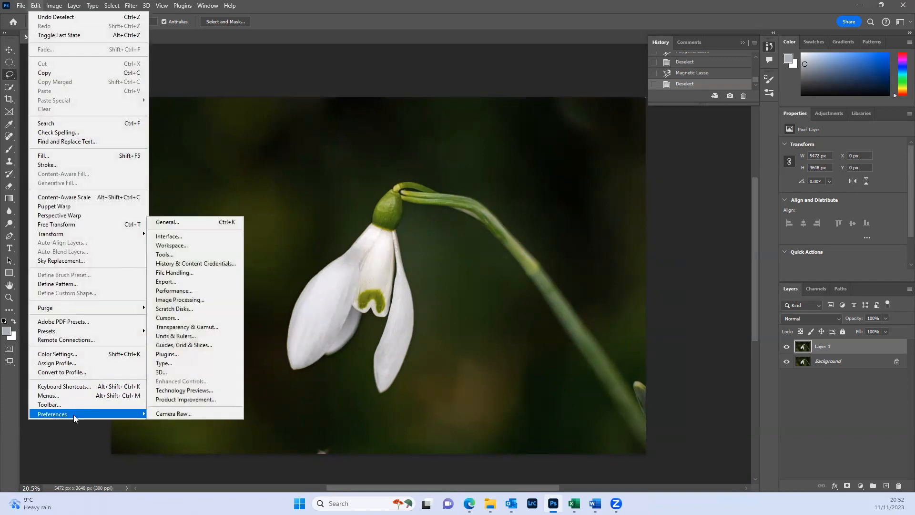
{"action": "left_click", "coordinate": [193, 248]}
{"action": "key", "text": "i"}
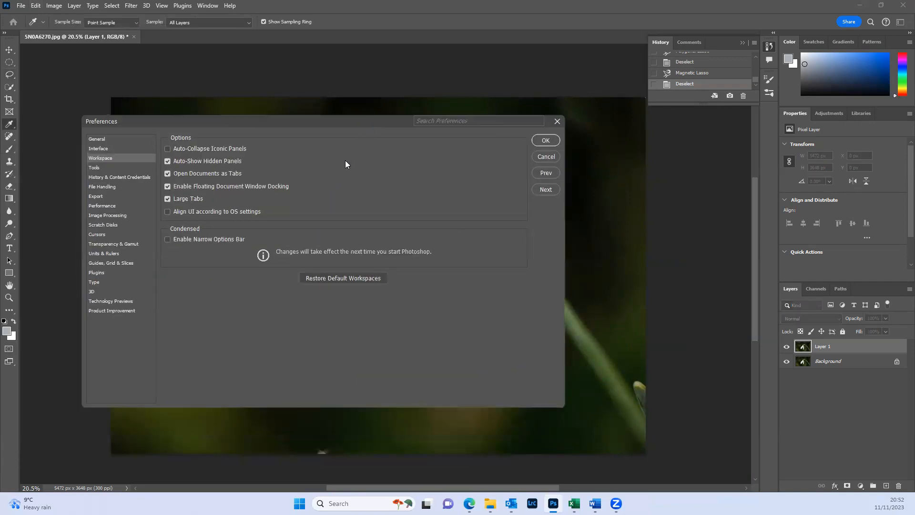
{"action": "left_click", "coordinate": [96, 169]}
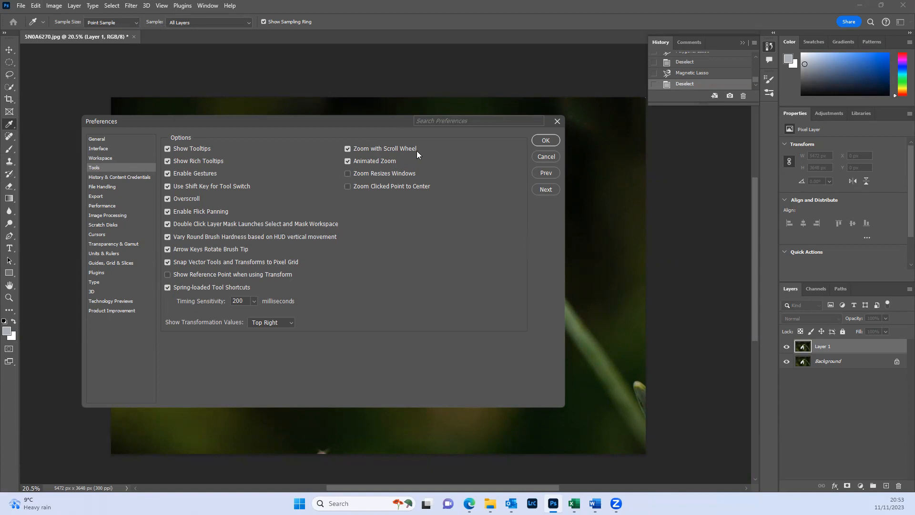
{"action": "left_click", "coordinate": [548, 139]}
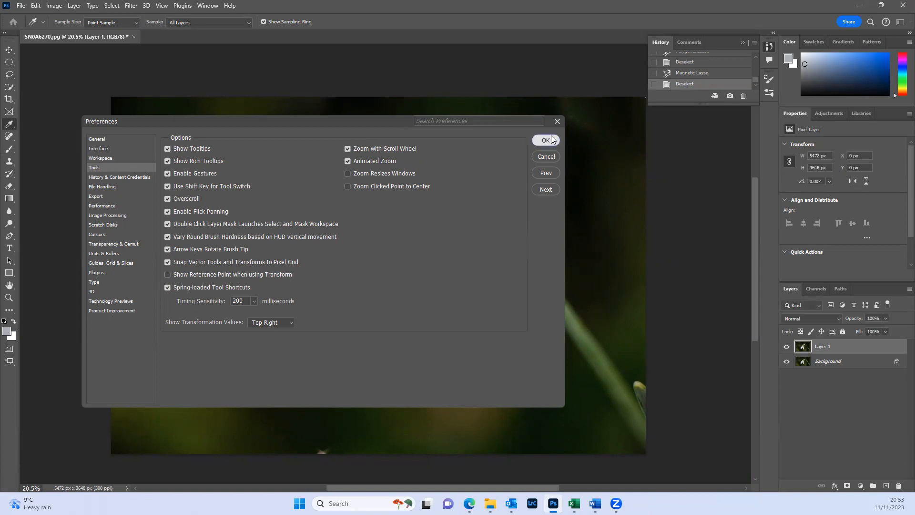
{"action": "key", "text": "l"}
- Zoom repeatedly in and out on the flower and pan the photo to examine different parts of it
{"action": "scroll", "coordinate": [356, 209], "scroll_direction": "up", "scroll_amount": 1}
{"action": "scroll", "coordinate": [356, 210], "scroll_direction": "down", "scroll_amount": 2}
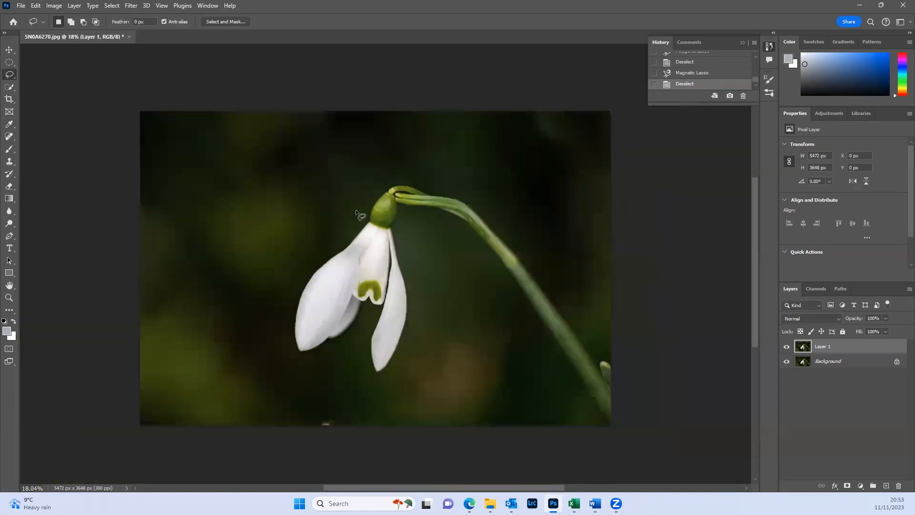
{"action": "scroll", "coordinate": [355, 208], "scroll_direction": "up", "scroll_amount": 1}
{"action": "scroll", "coordinate": [356, 207], "scroll_direction": "down", "scroll_amount": 1}
{"action": "scroll", "coordinate": [356, 207], "scroll_direction": "up", "scroll_amount": 1}
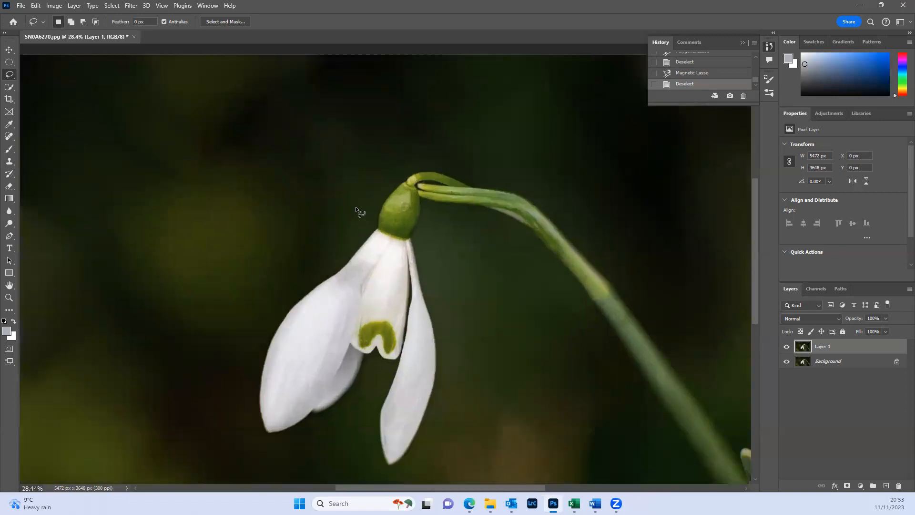
{"action": "scroll", "coordinate": [356, 207], "scroll_direction": "down", "scroll_amount": 2}
{"action": "scroll", "coordinate": [356, 207], "scroll_direction": "up", "scroll_amount": 1}
{"action": "scroll", "coordinate": [356, 206], "scroll_direction": "up", "scroll_amount": 1}
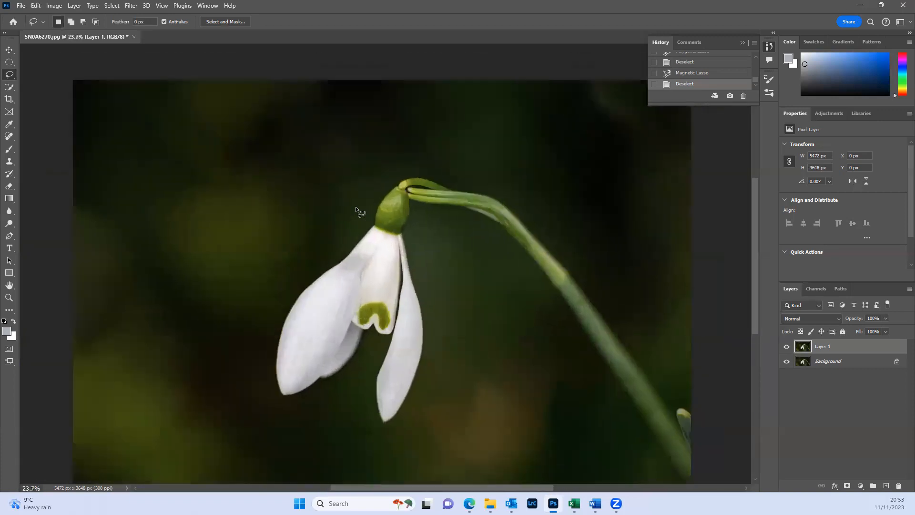
{"action": "scroll", "coordinate": [355, 207], "scroll_direction": "down", "scroll_amount": 2}
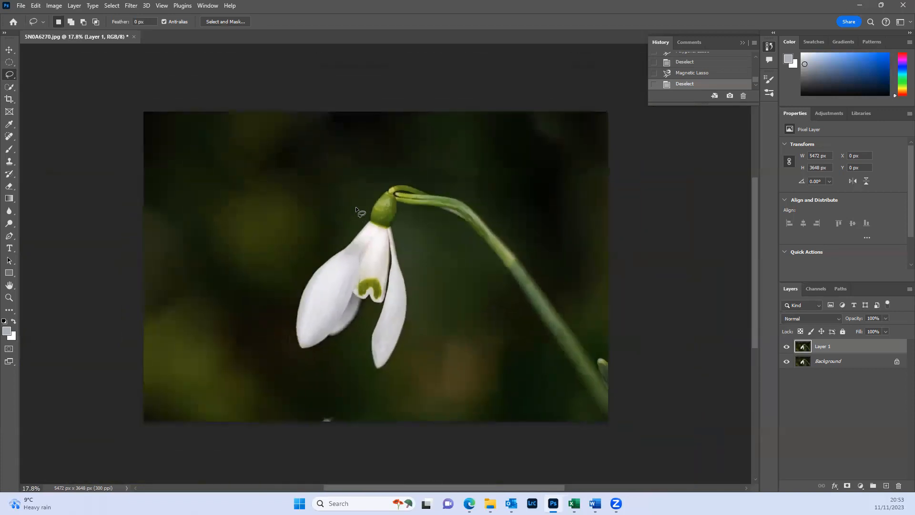
{"action": "scroll", "coordinate": [356, 207], "scroll_direction": "up", "scroll_amount": 2}
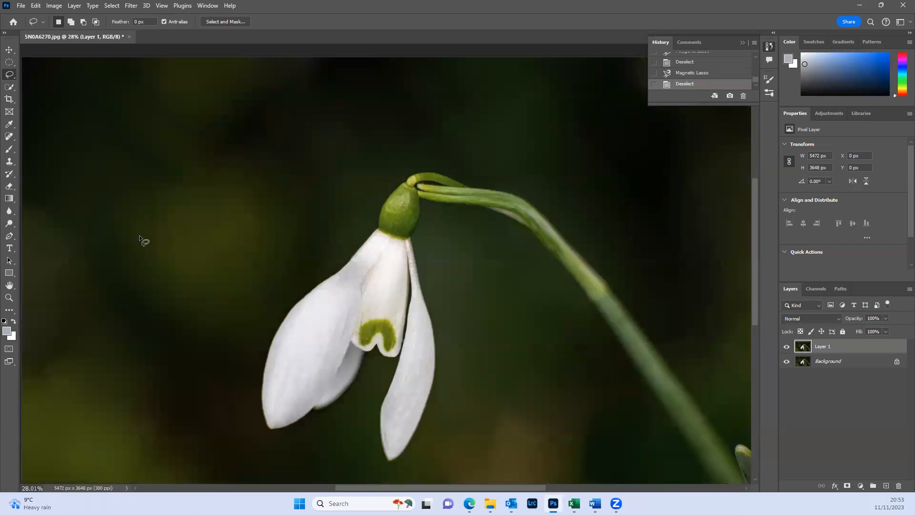
{"action": "key", "text": "space"}
{"action": "mouse_move", "coordinate": [162, 241]}
{"action": "left_mouse_down"}
{"action": "mouse_move", "coordinate": [245, 248]}
{"action": "mouse_move", "coordinate": [312, 163]}
{"action": "mouse_move", "coordinate": [179, 133]}
{"action": "mouse_move", "coordinate": [147, 223]}
{"action": "mouse_move", "coordinate": [116, 196]}
{"action": "mouse_move", "coordinate": [172, 227]}
{"action": "mouse_move", "coordinate": [337, 226]}
{"action": "mouse_move", "coordinate": [202, 224]}
{"action": "left_mouse_up"}
{"action": "scroll", "coordinate": [202, 224], "scroll_direction": "down", "scroll_amount": 3}
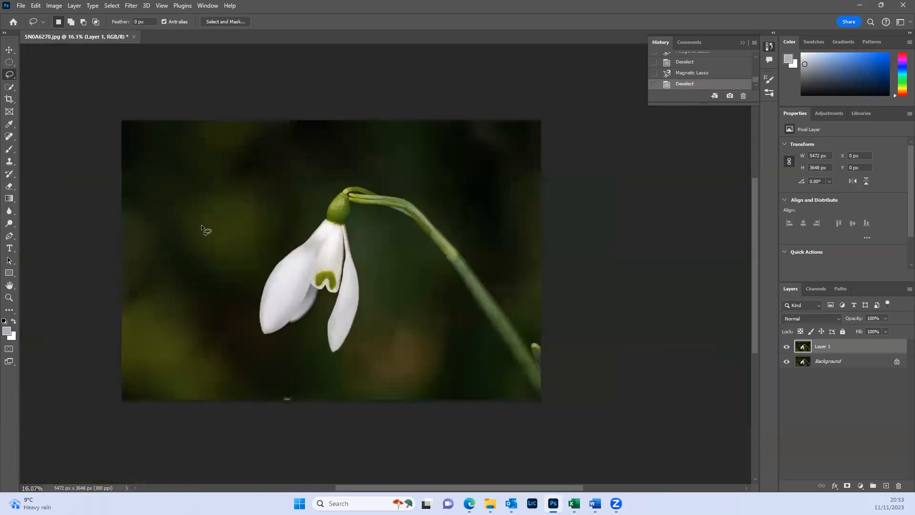
{"action": "scroll", "coordinate": [202, 225], "scroll_direction": "up", "scroll_amount": 2}
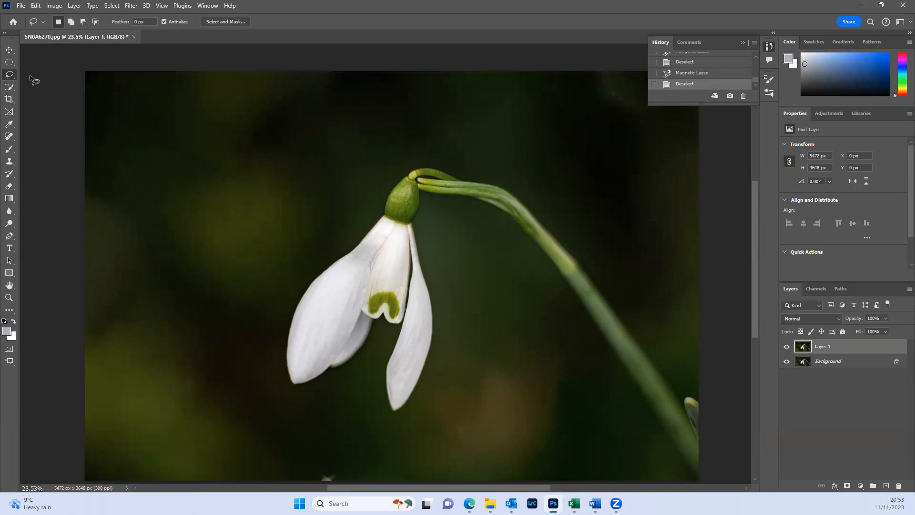
- Use Quick Selection with a 600 px brush to select the flower, extend it over the background, and clear the selection
{"action": "left_click", "coordinate": [9, 88]}
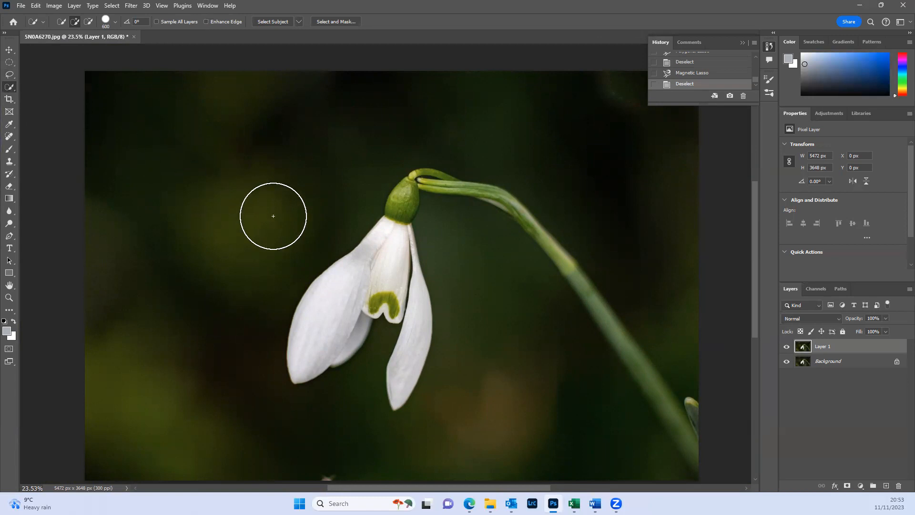
{"action": "left_click", "coordinate": [335, 312]}
{"action": "mouse_move", "coordinate": [351, 275]}
{"action": "left_mouse_down"}
{"action": "mouse_move", "coordinate": [401, 296]}
{"action": "mouse_move", "coordinate": [413, 345]}
{"action": "mouse_move", "coordinate": [407, 413]}
{"action": "left_mouse_up"}
{"action": "left_click", "coordinate": [404, 232]}
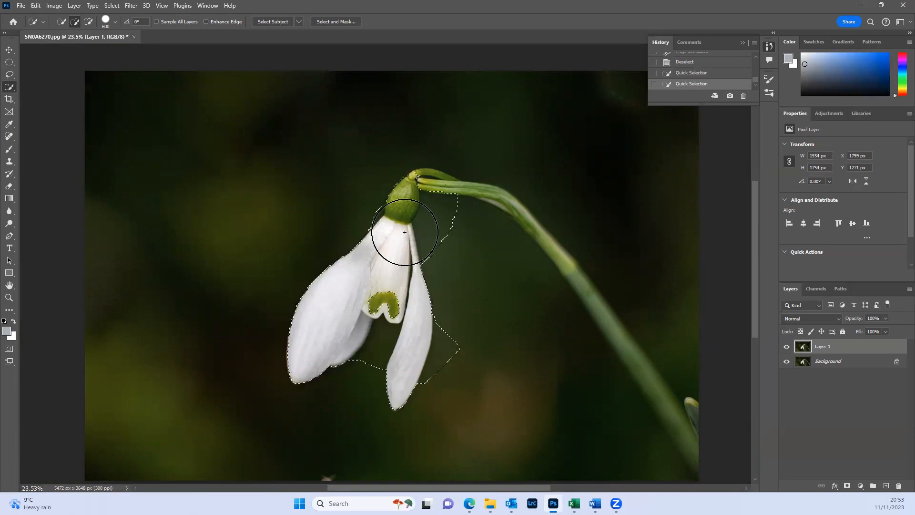
{"action": "left_click", "coordinate": [257, 202]}
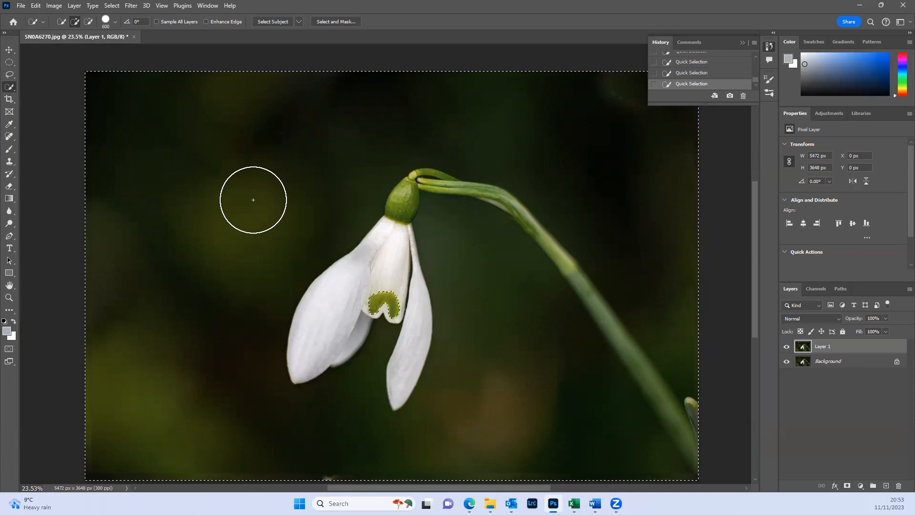
{"action": "key", "text": "ctrl+d"}
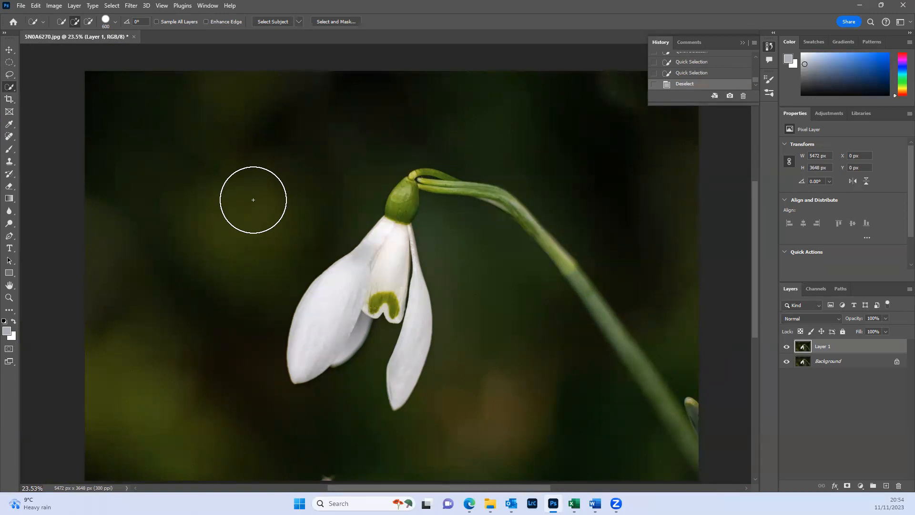
- Shrink the Quick Selection brush to 400 px and repeatedly step its size up and down
{"action": "key", "text": "bracketleft"}
{"action": "key", "text": "bracketleft"}
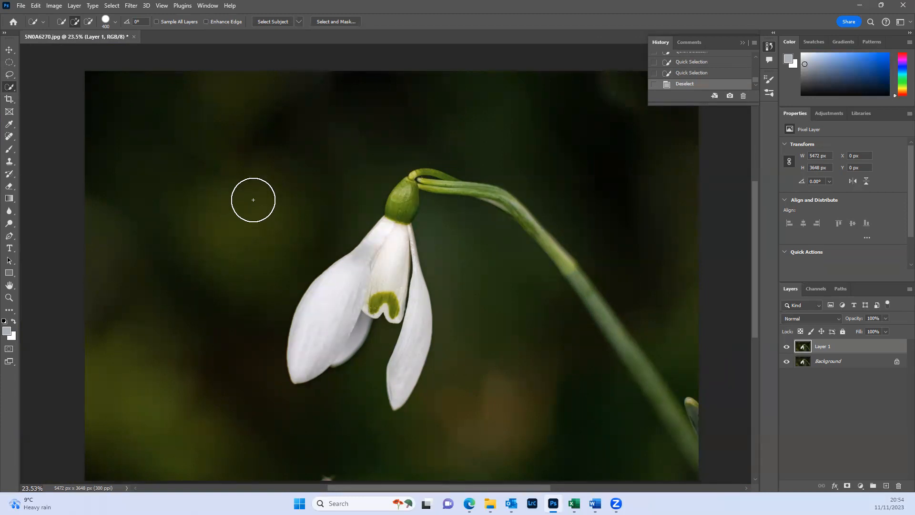
{"action": "key", "text": "bracketright"}
{"action": "key", "text": "bracketright"}
{"action": "key", "text": "bracketright"}
{"action": "key", "text": "bracketleft"}
{"action": "key", "text": "bracketleft"}
{"action": "key", "text": "bracketleft"}
{"action": "key", "text": "bracketleft"}
{"action": "key", "text": "bracketright"}
{"action": "key", "text": "bracketright"}
{"action": "key", "text": "bracketright"}
{"action": "key", "text": "bracketright"}
{"action": "key", "text": "bracketleft"}
{"action": "key", "text": "bracketleft"}
{"action": "key", "text": "bracketleft"}
{"action": "key", "text": "bracketleft"}
{"action": "key", "text": "bracketleft"}
{"action": "key", "text": "bracketright"}
{"action": "key", "text": "bracketright"}
{"action": "key", "text": "bracketright"}
{"action": "key", "text": "bracketright"}
{"action": "key", "text": "bracketright"}
{"action": "key", "text": "bracketright"}
{"action": "key", "text": "bracketleft"}
{"action": "key", "text": "bracketleft"}
{"action": "key", "text": "bracketleft"}
{"action": "key", "text": "bracketleft"}
{"action": "key", "text": "bracketleft"}
{"action": "key", "text": "bracketright"}
{"action": "key", "text": "bracketright"}
{"action": "key", "text": "bracketright"}
{"action": "key", "text": "bracketright"}
{"action": "key", "text": "bracketleft"}
{"action": "key", "text": "bracketleft"}
{"action": "key", "text": "bracketleft"}
{"action": "key", "text": "bracketright"}
{"action": "key", "text": "bracketright"}
{"action": "key", "text": "bracketright"}
- Set the Quick Selection brush size to about 358 px and select a spot of background left of the flower
{"action": "left_click", "coordinate": [116, 23]}
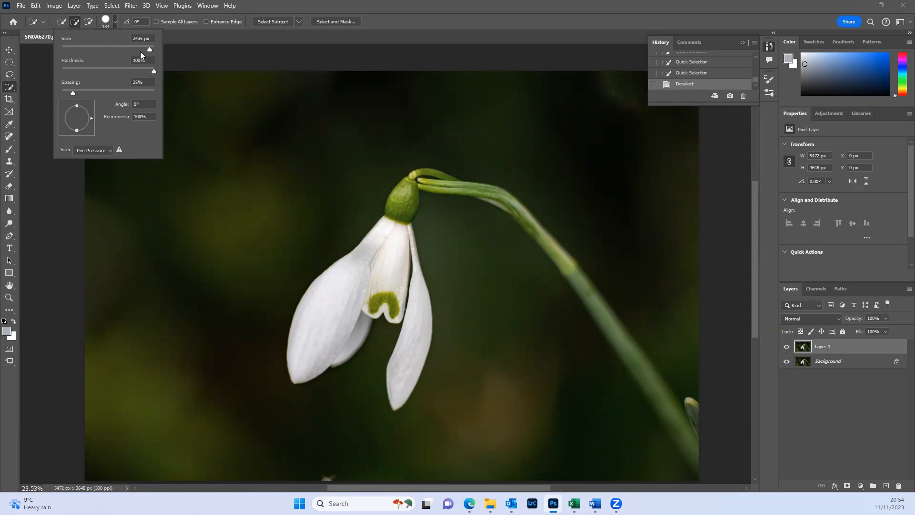
{"action": "left_click_drag", "start_coordinate": [137, 51], "coordinate": [142, 51]}
{"action": "left_click", "coordinate": [236, 212]}
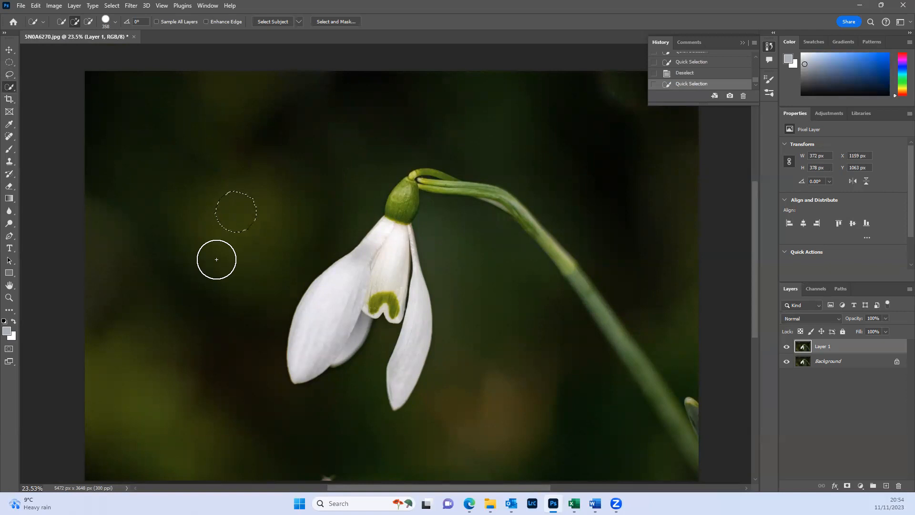
- Extend the Quick Selection across the whole background left of the flower and into its petals
{"action": "left_click", "coordinate": [189, 192]}
{"action": "mouse_move", "coordinate": [165, 267]}
{"action": "left_mouse_down"}
{"action": "mouse_move", "coordinate": [170, 229]}
{"action": "mouse_move", "coordinate": [157, 166]}
{"action": "mouse_move", "coordinate": [214, 229]}
{"action": "left_mouse_up"}
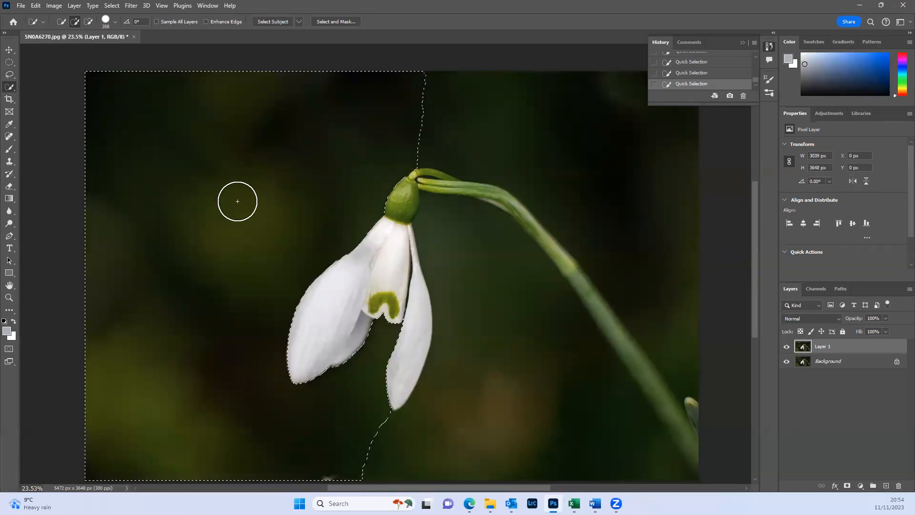
{"action": "left_click_drag", "start_coordinate": [328, 317], "coordinate": [278, 388]}
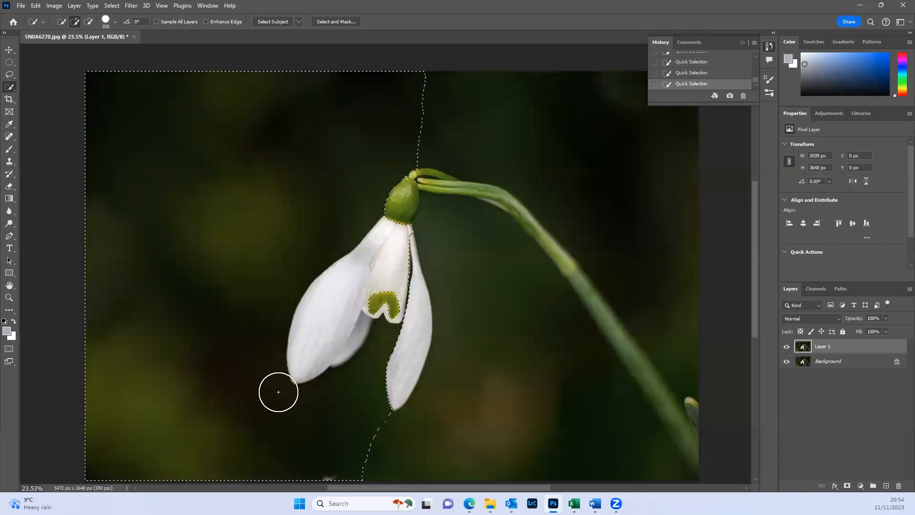
- Subtract the flower's left petals from the Quick Selection and clear the selection
{"action": "left_click", "coordinate": [89, 21]}
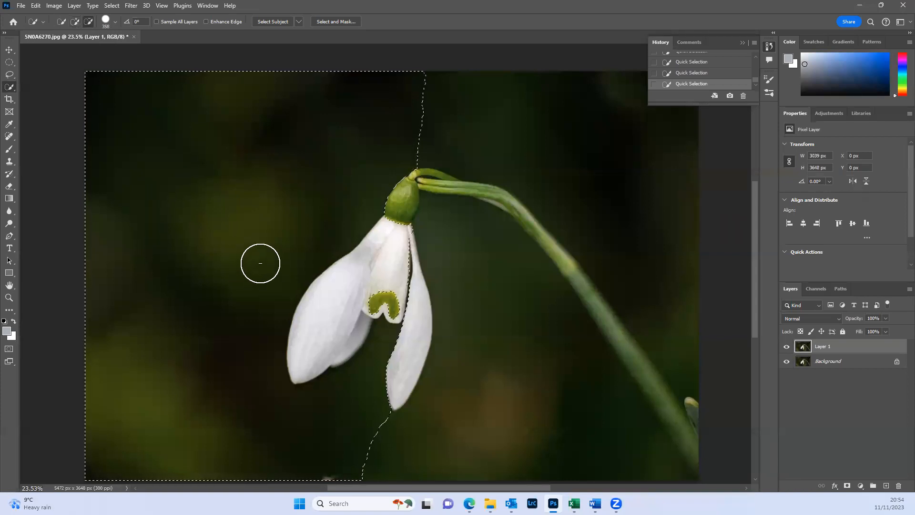
{"action": "left_click", "coordinate": [375, 296]}
{"action": "mouse_move", "coordinate": [373, 297]}
{"action": "left_mouse_down"}
{"action": "mouse_move", "coordinate": [344, 303]}
{"action": "mouse_move", "coordinate": [332, 319]}
{"action": "left_mouse_up"}
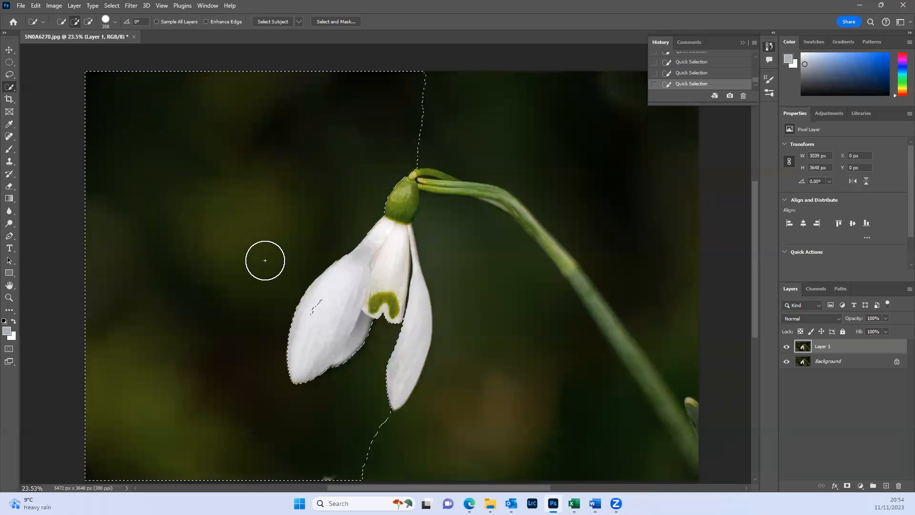
{"action": "key", "text": "alt"}
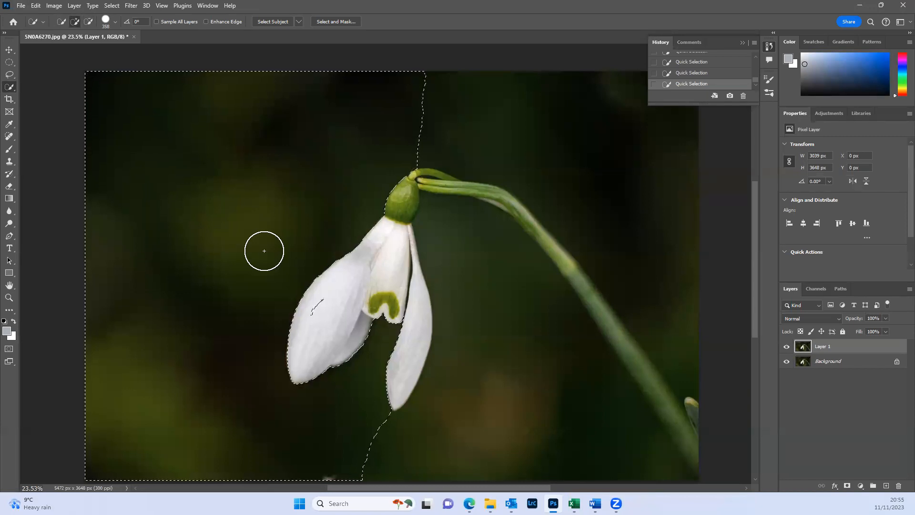
{"action": "key", "text": "alt"}
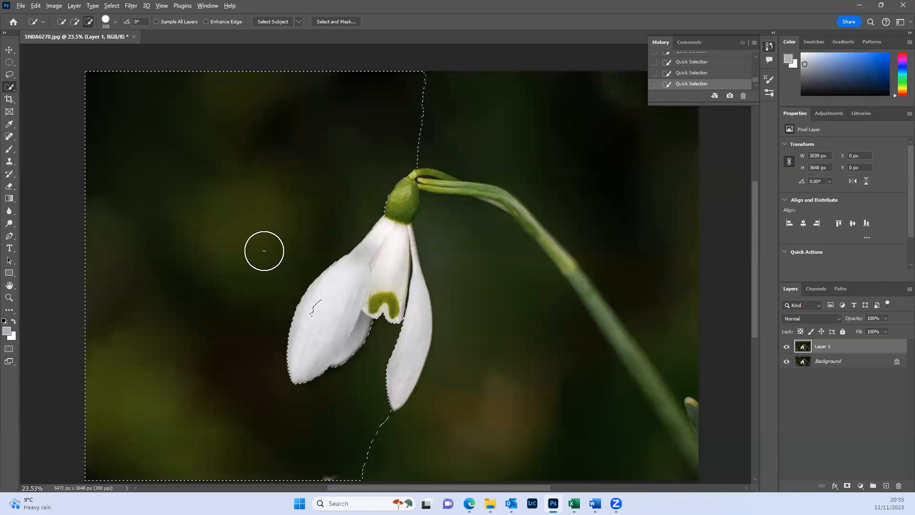
{"action": "left_click", "coordinate": [90, 26]}
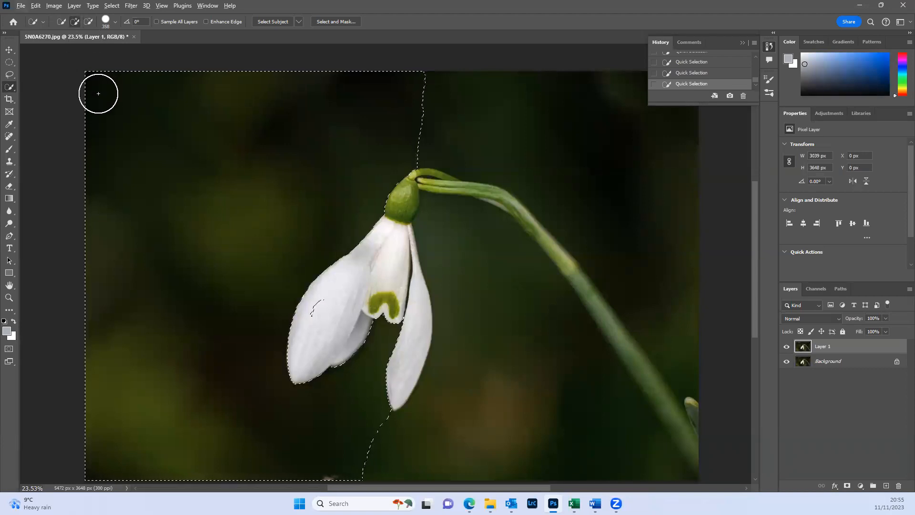
{"action": "key", "text": "ctrl+d"}
- Select the flower with a rectangular Object Selection around it and revert the photo to the state before that selection
{"action": "right_click", "coordinate": [9, 86]}
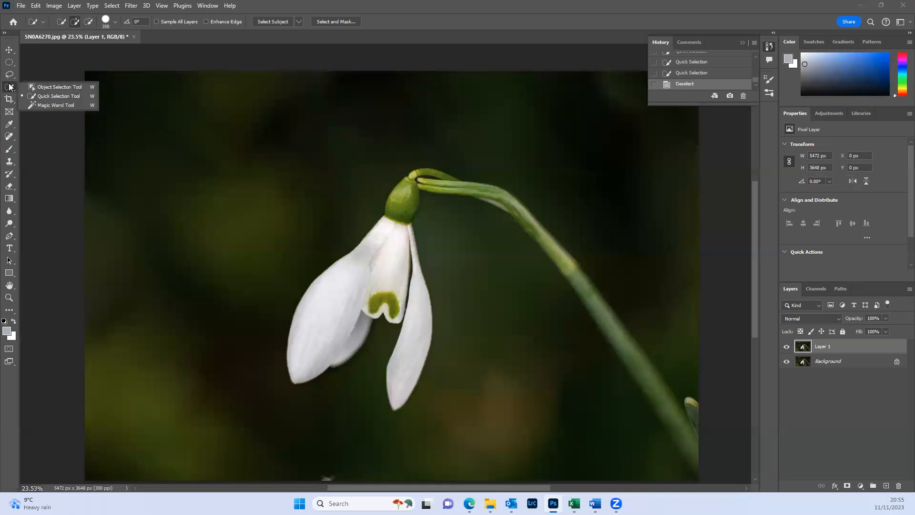
{"action": "left_click", "coordinate": [53, 96]}
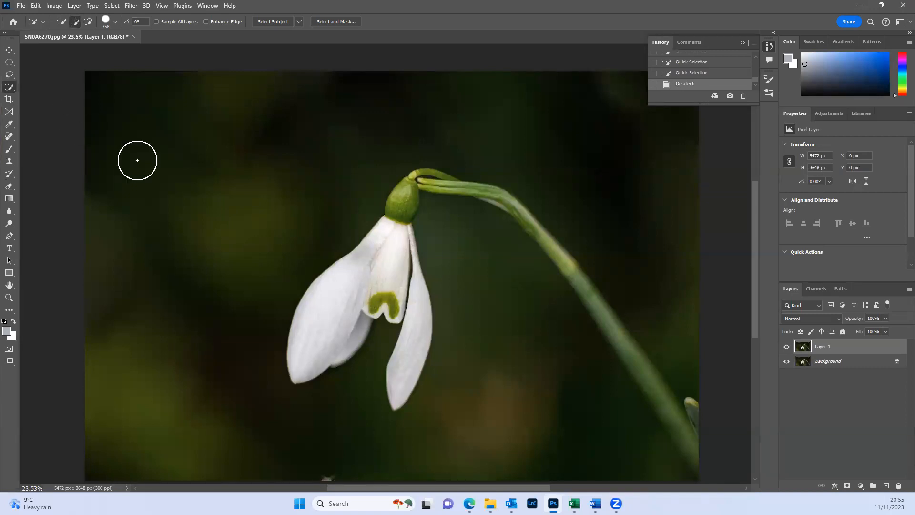
{"action": "right_click", "coordinate": [9, 87]}
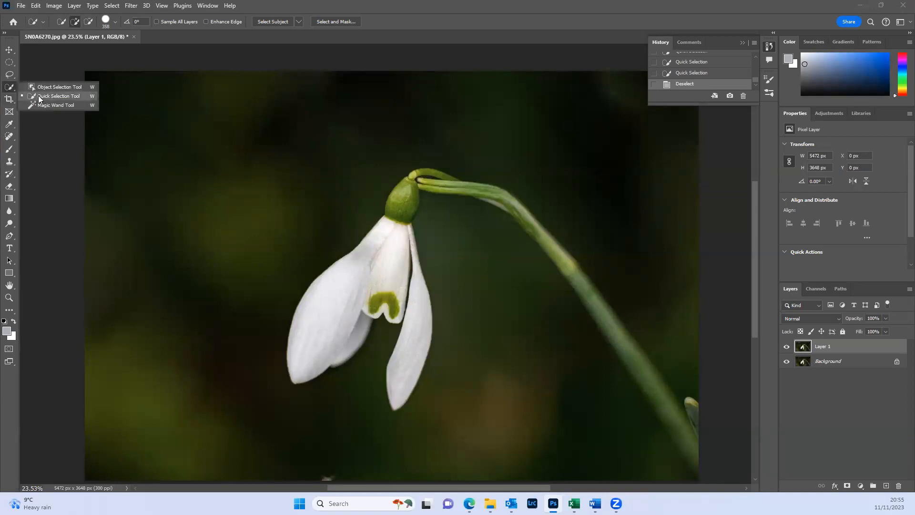
{"action": "left_click", "coordinate": [43, 94]}
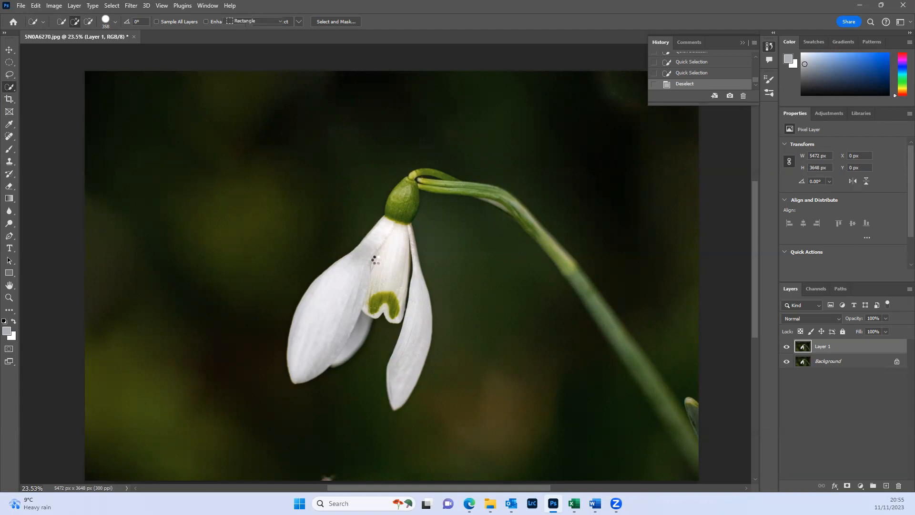
{"action": "key", "text": "shift+w"}
{"action": "left_click_drag", "start_coordinate": [343, 193], "coordinate": [448, 434]}
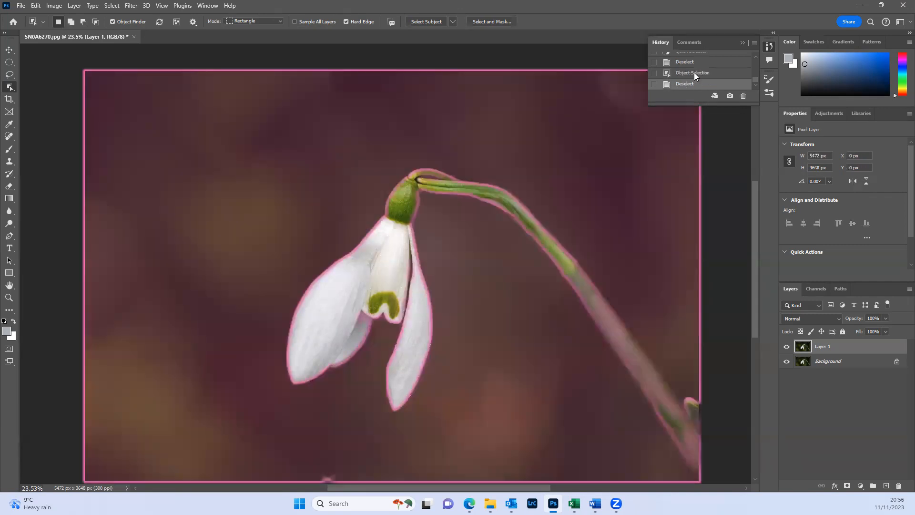
{"action": "left_click", "coordinate": [694, 73]}
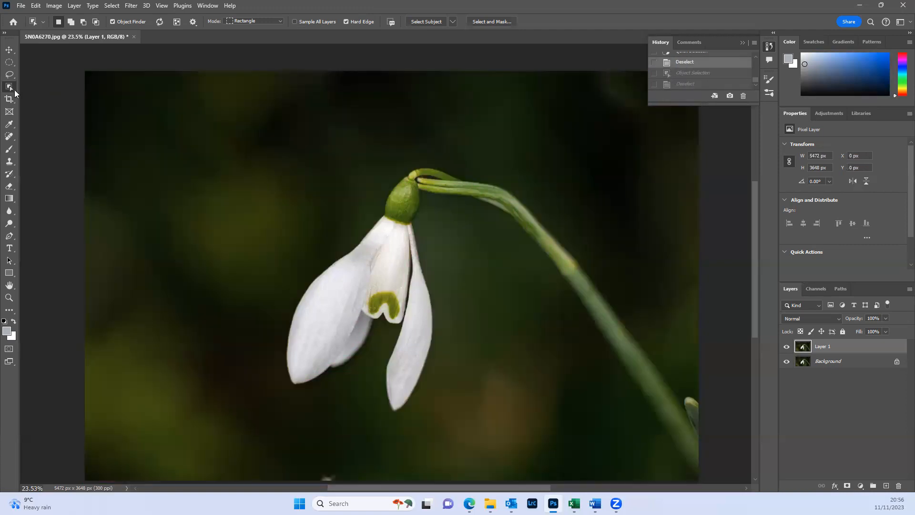
- Select the white petals with the Magic Wand at tolerance 32, and clear the selection
{"action": "right_click", "coordinate": [10, 87]}
{"action": "left_click", "coordinate": [36, 106]}
{"action": "left_click", "coordinate": [352, 277]}
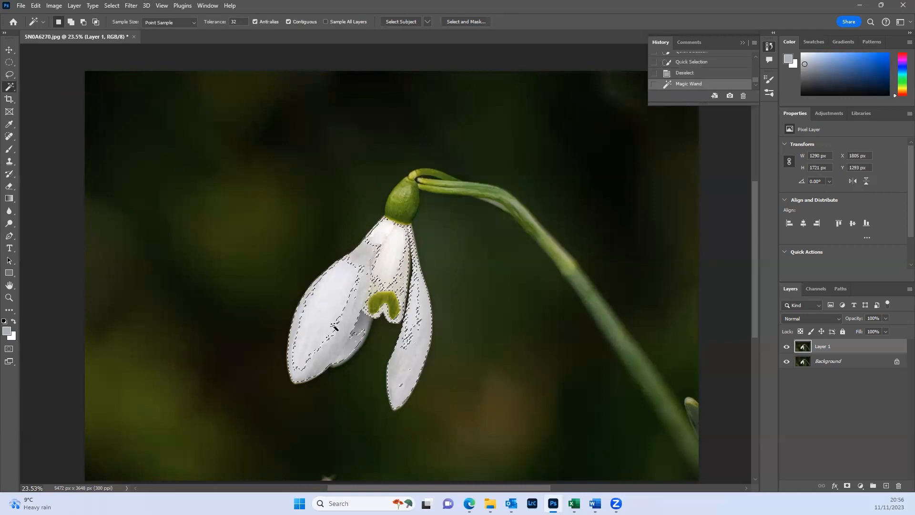
{"action": "key", "text": "ctrl+d"}
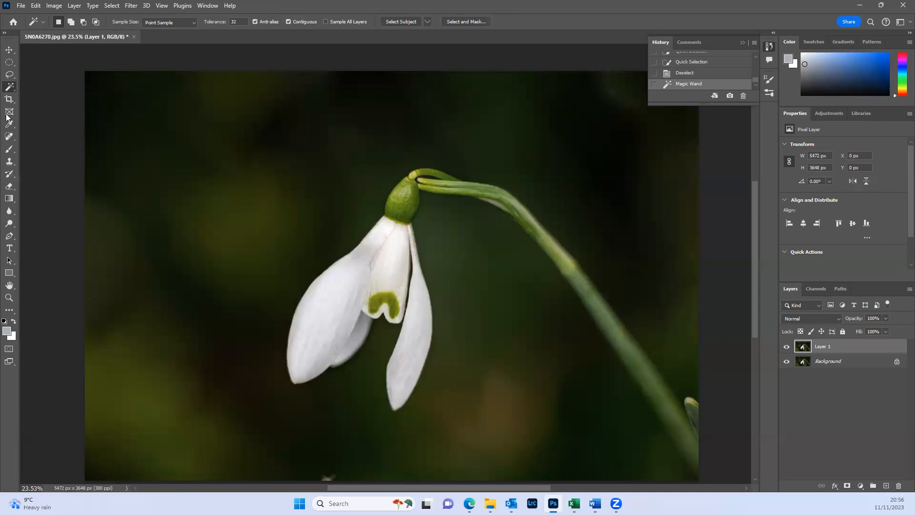
{"action": "right_click", "coordinate": [16, 87]}
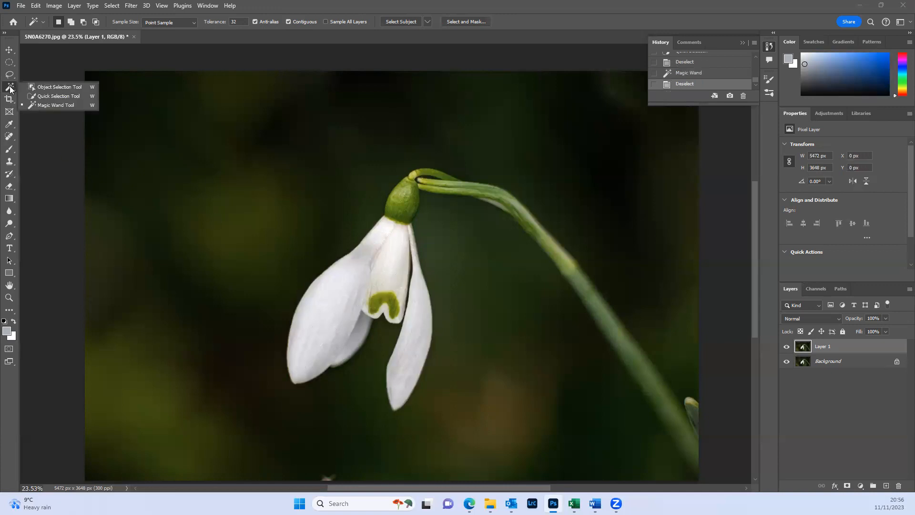
{"action": "left_click", "coordinate": [58, 99]}
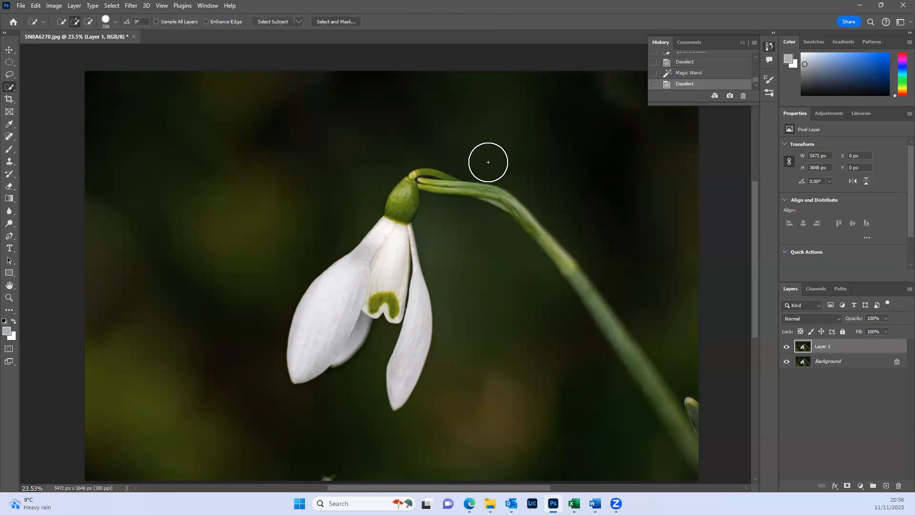
- Crop the photo to a landscape 5:4 ratio with Generative Expand fill, and undo the crop
{"action": "scroll", "coordinate": [486, 163], "scroll_direction": "down", "scroll_amount": 2}
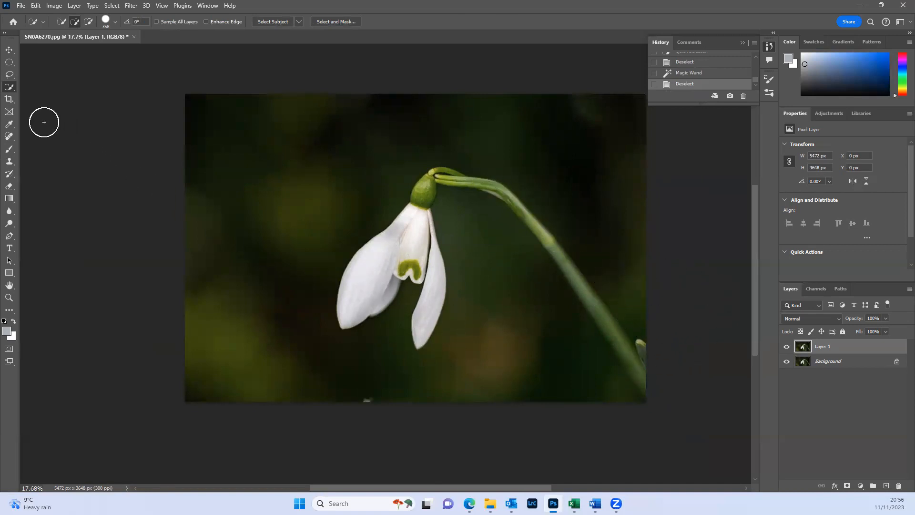
{"action": "left_click", "coordinate": [9, 101]}
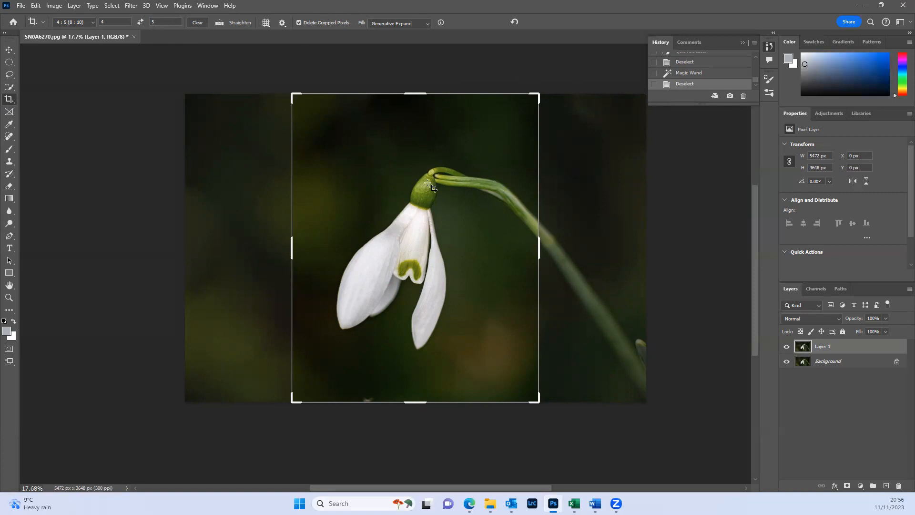
{"action": "left_click", "coordinate": [141, 25]}
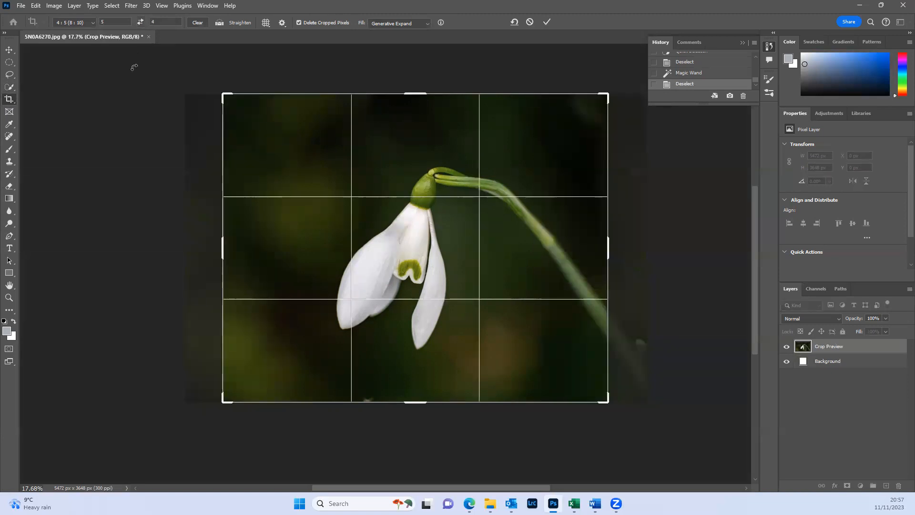
{"action": "left_click", "coordinate": [548, 21]}
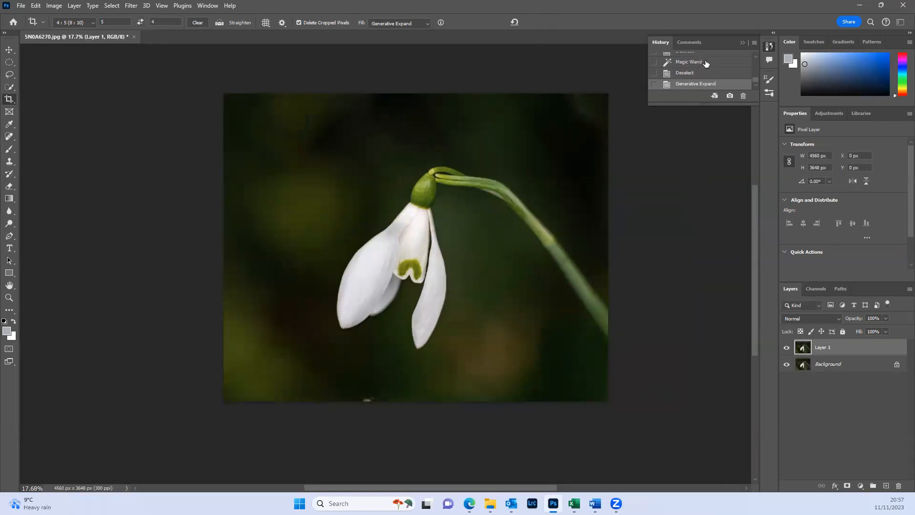
{"action": "left_click", "coordinate": [701, 73]}
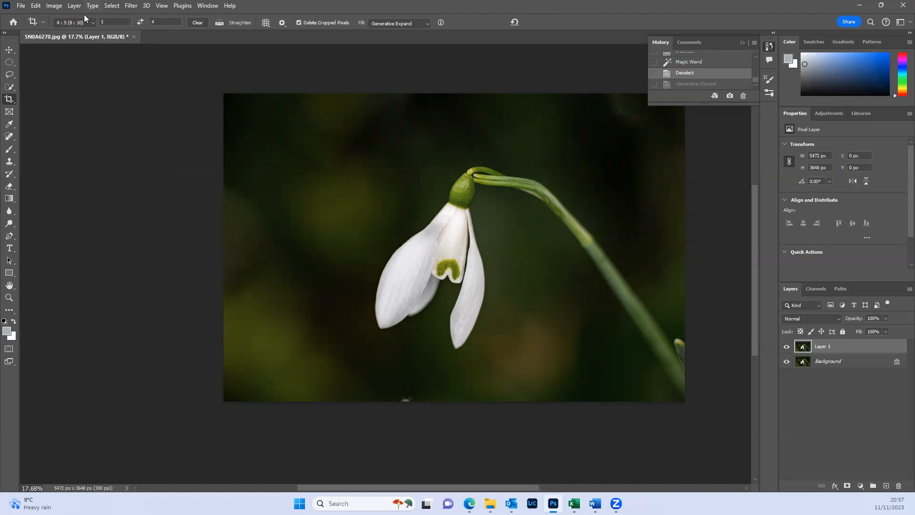
- Choose the A3 crop preset and shrink the crop frame from two opposite corners
{"action": "left_click", "coordinate": [91, 25]}
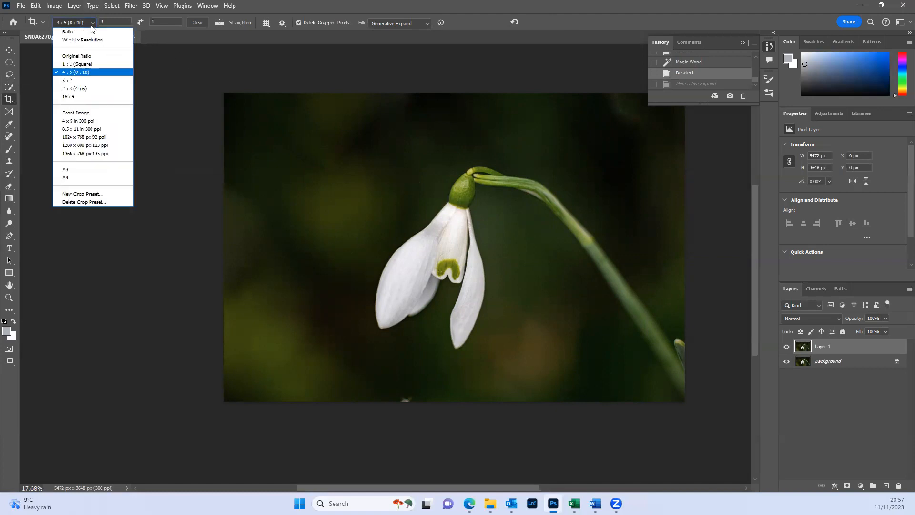
{"action": "left_click", "coordinate": [88, 32]}
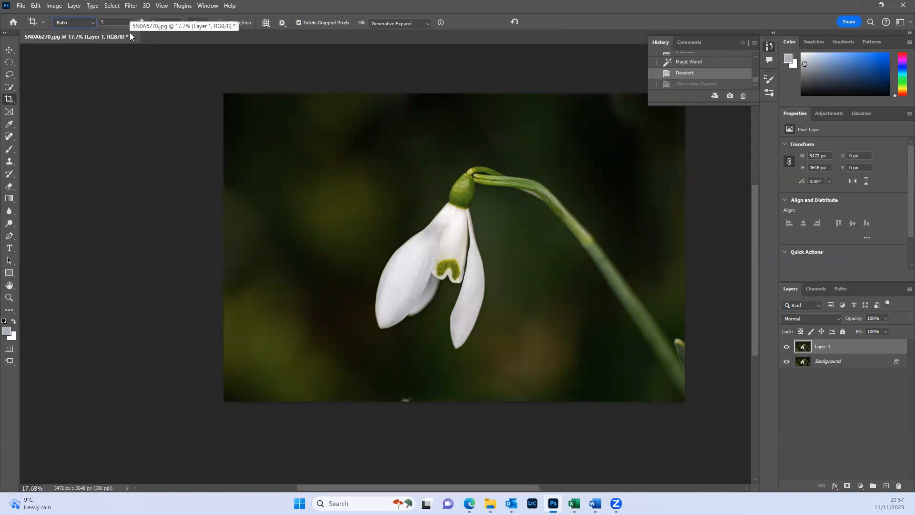
{"action": "double_click", "coordinate": [104, 22]}
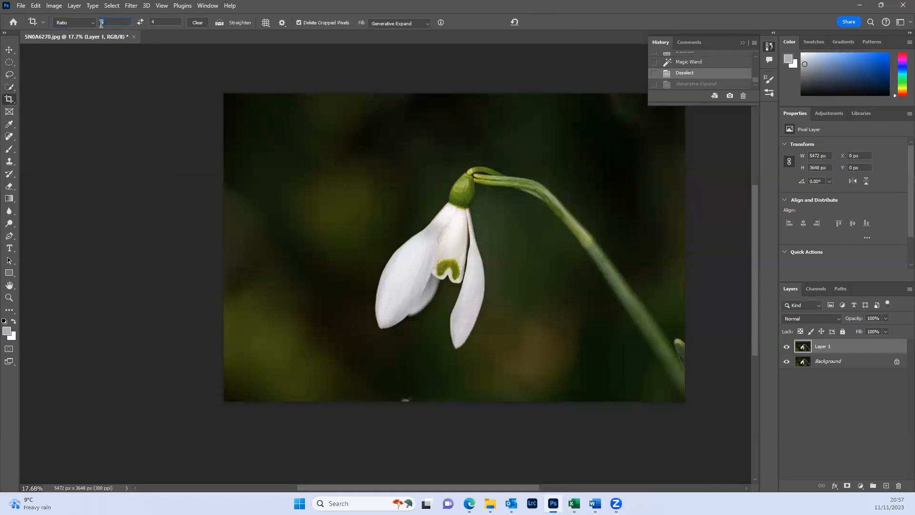
{"action": "left_click", "coordinate": [79, 24]}
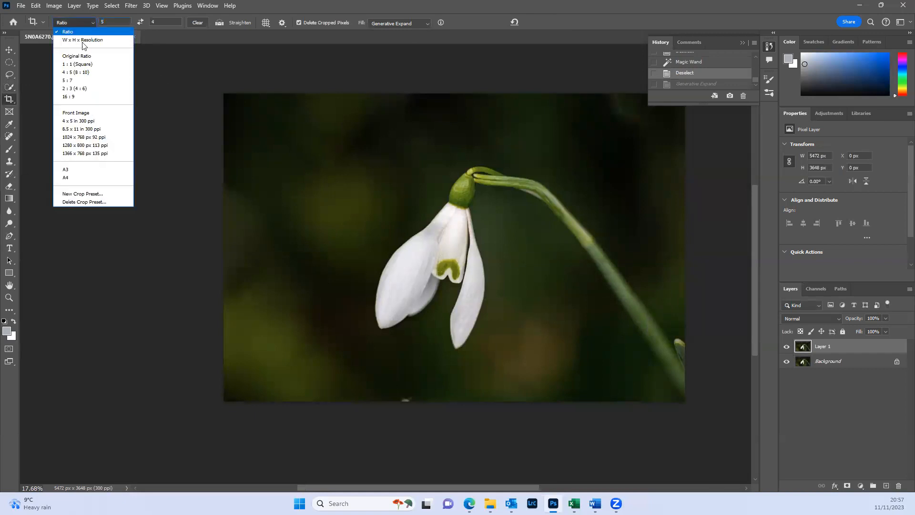
{"action": "left_click", "coordinate": [88, 169]}
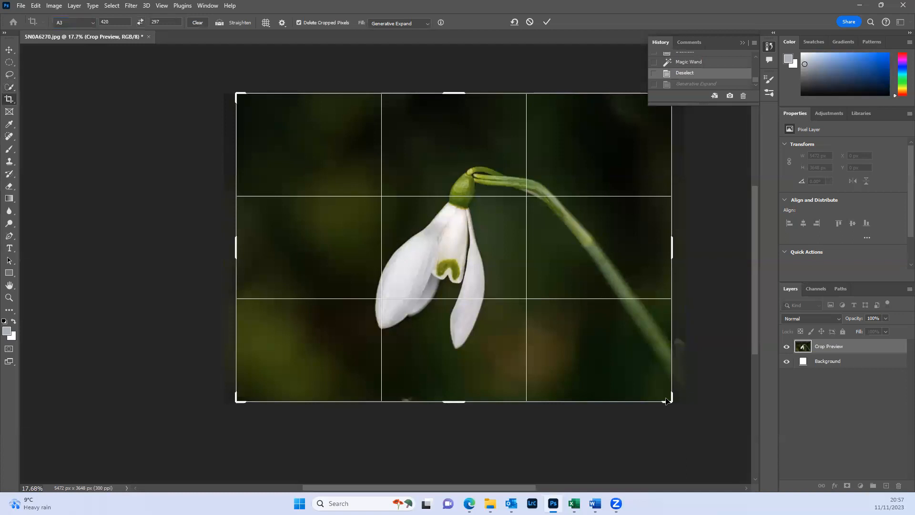
{"action": "left_click_drag", "start_coordinate": [667, 401], "coordinate": [653, 386]}
{"action": "mouse_move", "coordinate": [249, 103]}
{"action": "left_mouse_down"}
{"action": "mouse_move", "coordinate": [265, 115]}
{"action": "mouse_move", "coordinate": [252, 110]}
{"action": "left_mouse_up"}
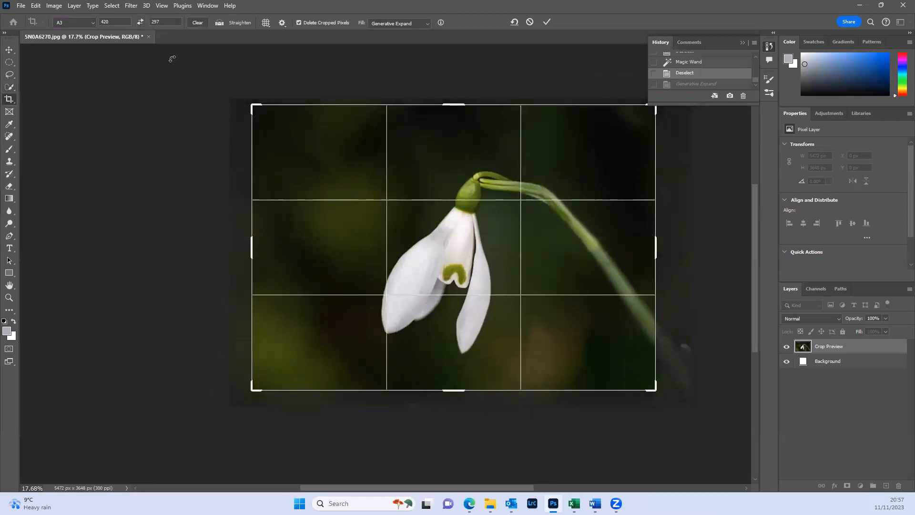
- Clear the crop ratio, narrow the frame freely from both sides around the flower, and cancel the crop
{"action": "left_click", "coordinate": [194, 21]}
{"action": "left_click_drag", "start_coordinate": [247, 246], "coordinate": [291, 254]}
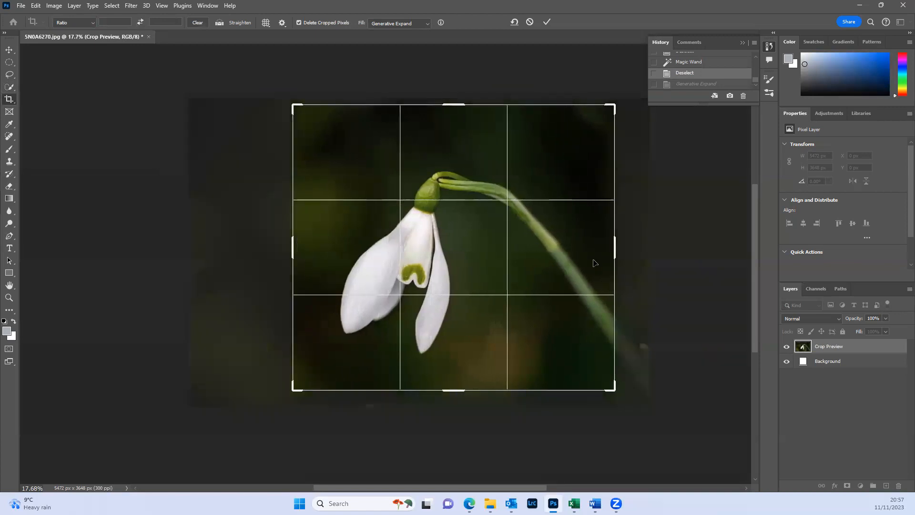
{"action": "left_click_drag", "start_coordinate": [618, 250], "coordinate": [578, 248]}
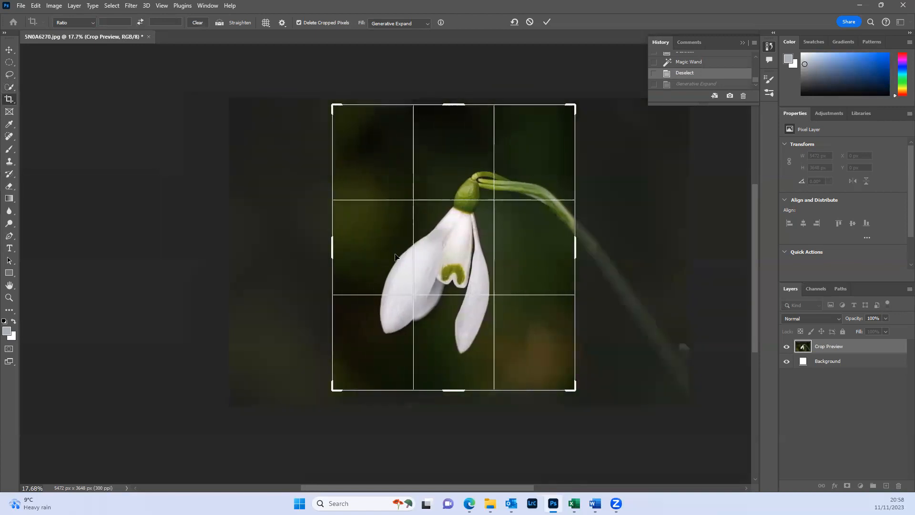
{"action": "left_click", "coordinate": [530, 22]}
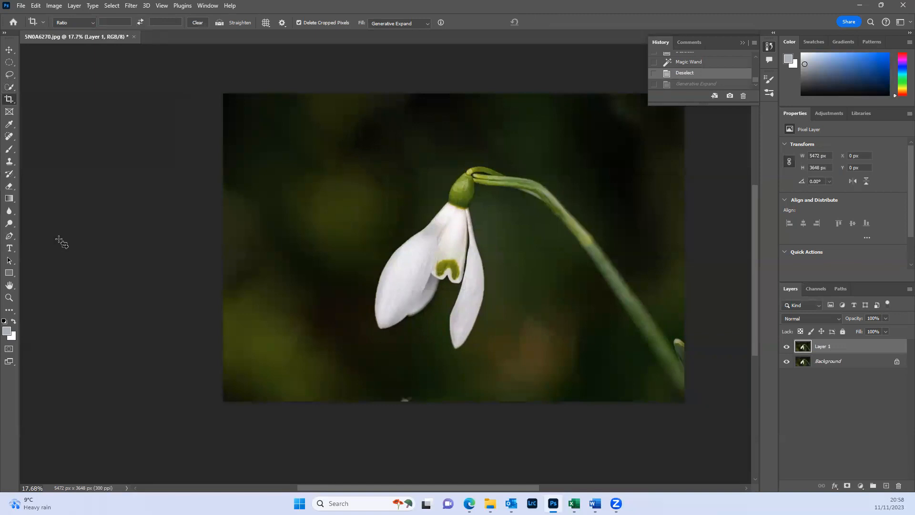
- Sample the olive-green background left of the flower as foreground colour and undo a 100 px test brush stroke painted with it
{"action": "left_click", "coordinate": [9, 127]}
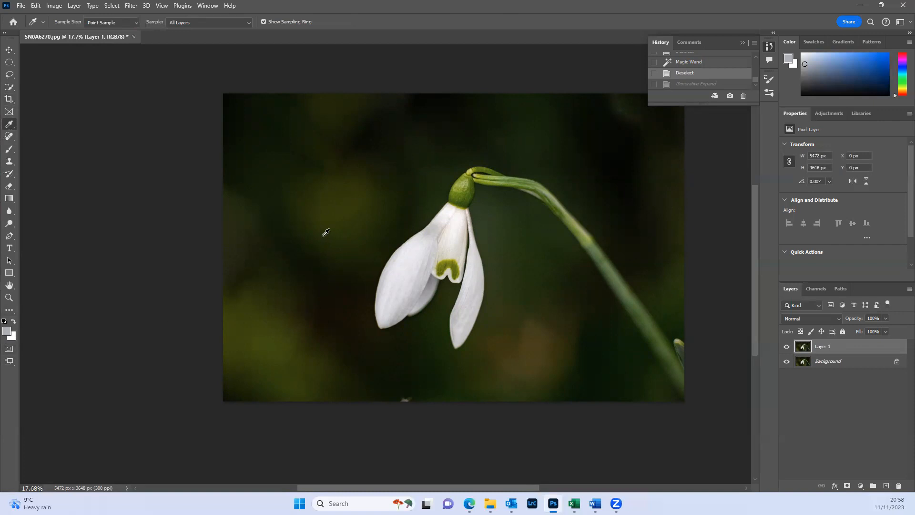
{"action": "left_click", "coordinate": [342, 205]}
{"action": "key", "text": "b"}
{"action": "mouse_move", "coordinate": [317, 245]}
{"action": "left_mouse_down"}
{"action": "mouse_move", "coordinate": [305, 270]}
{"action": "mouse_move", "coordinate": [322, 281]}
{"action": "mouse_move", "coordinate": [292, 289]}
{"action": "mouse_move", "coordinate": [314, 305]}
{"action": "mouse_move", "coordinate": [293, 247]}
{"action": "mouse_move", "coordinate": [301, 248]}
{"action": "mouse_move", "coordinate": [270, 182]}
{"action": "left_mouse_up"}
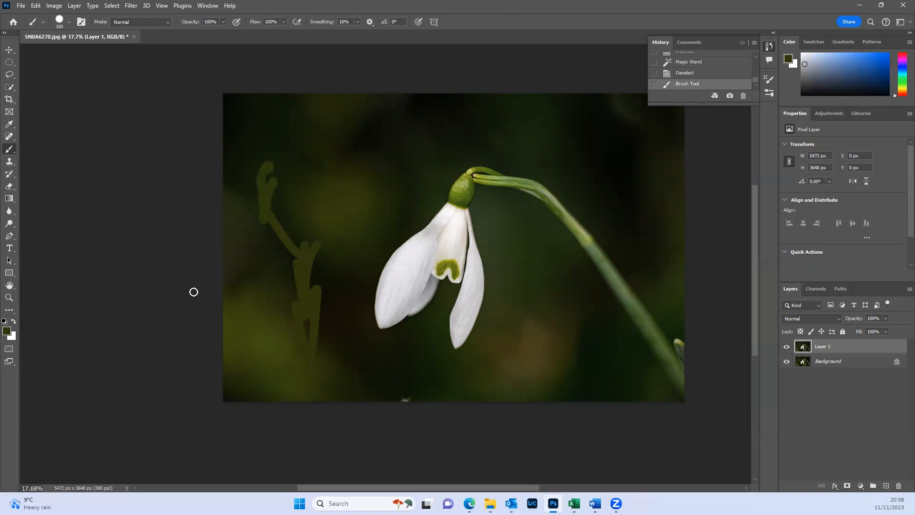
{"action": "key", "text": "ctrl+z"}
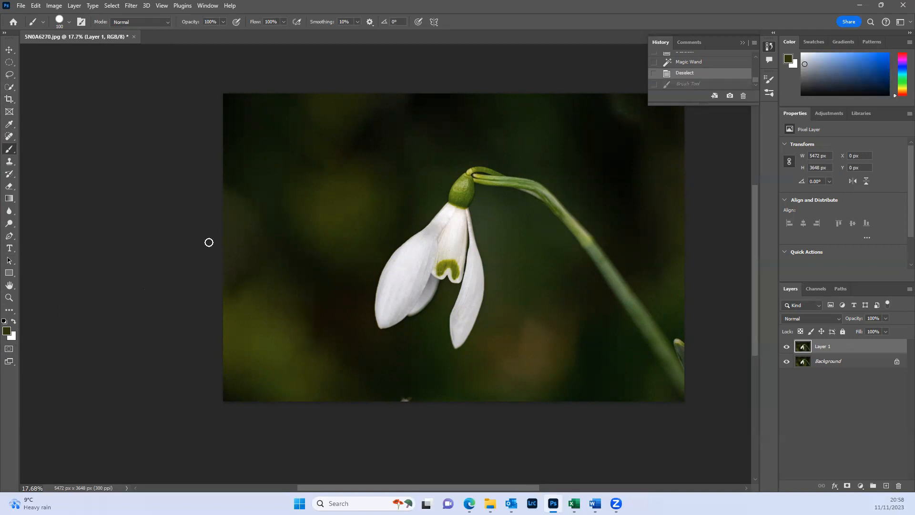
- Clone the snowdrop onto the dark background left of the original flower with an 1800 px Clone Stamp
{"action": "left_click", "coordinate": [9, 162]}
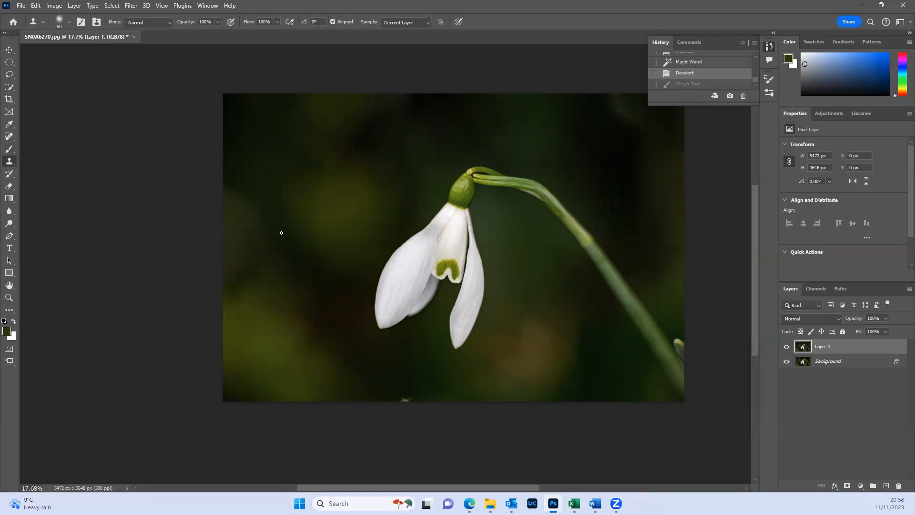
{"action": "key", "text": "bracketright"}
{"action": "key", "text": "bracketright"}
{"action": "key", "text": "bracketright"}
{"action": "key", "text": "bracketright"}
{"action": "key", "text": "bracketright"}
{"action": "key", "text": "bracketright"}
{"action": "key", "text": "bracketright"}
{"action": "key", "text": "bracketright"}
{"action": "key", "text": "bracketright"}
{"action": "key", "text": "bracketright"}
{"action": "key", "text": "bracketright"}
{"action": "key", "text": "bracketright"}
{"action": "key", "text": "bracketright"}
{"action": "key", "text": "bracketright"}
{"action": "key", "text": "bracketright"}
{"action": "key", "text": "bracketright"}
{"action": "key", "text": "bracketright"}
{"action": "key", "text": "bracketright"}
{"action": "key", "text": "bracketright"}
{"action": "key", "text": "bracketright"}
{"action": "key", "text": "bracketright"}
{"action": "key", "text": "bracketright"}
{"action": "key", "text": "bracketright"}
{"action": "key", "text": "bracketright"}
{"action": "key", "text": "bracketright"}
{"action": "mouse_move", "coordinate": [460, 217]}
{"action": "left_mouse_down"}
{"action": "mouse_move", "coordinate": [312, 214]}
{"action": "mouse_move", "coordinate": [280, 307]}
{"action": "mouse_move", "coordinate": [295, 305]}
{"action": "mouse_move", "coordinate": [304, 225]}
{"action": "mouse_move", "coordinate": [319, 212]}
{"action": "mouse_move", "coordinate": [338, 212]}
{"action": "left_mouse_up"}
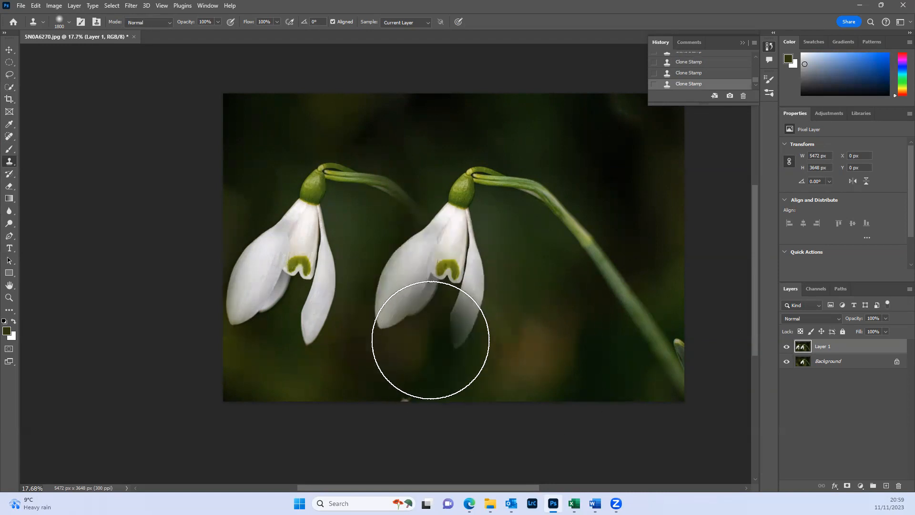
- Undo all the Clone Stamp strokes, back to the Deselect state
{"action": "key", "text": "ctrl+z"}
{"action": "key", "text": "ctrl+z"}
{"action": "key", "text": "ctrl+z"}
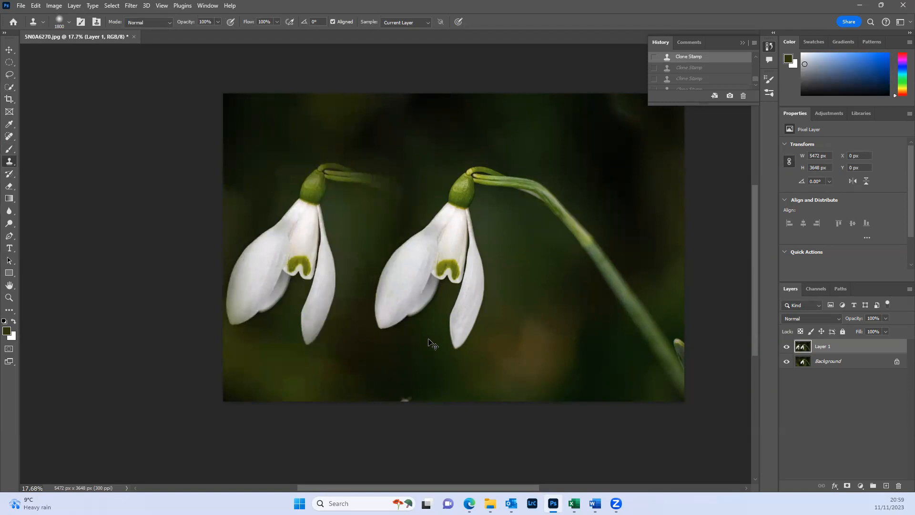
{"action": "key", "text": "ctrl+z"}
{"action": "key", "text": "ctrl+z"}
{"action": "key", "text": "ctrl+z"}
{"action": "key", "text": "ctrl+z"}
{"action": "key", "text": "ctrl+z"}
{"action": "key", "text": "ctrl+z"}
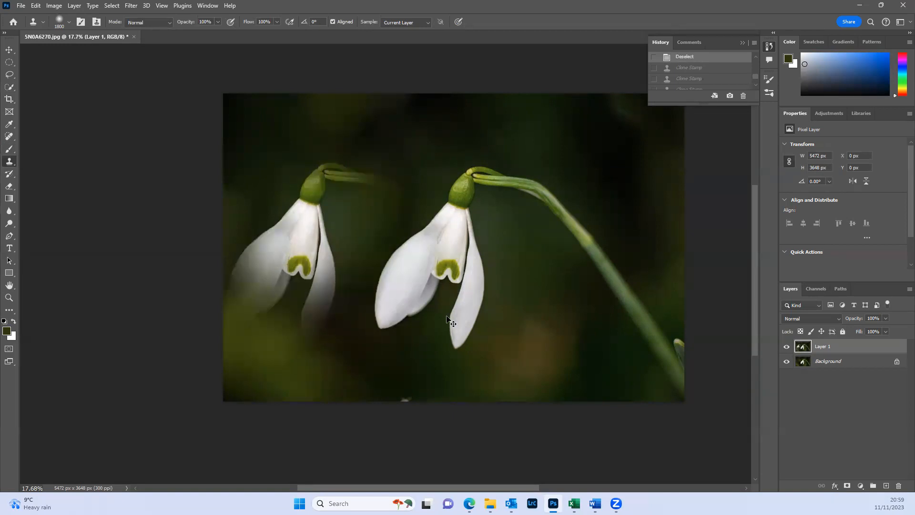
{"action": "scroll", "coordinate": [678, 69], "scroll_direction": "up", "scroll_amount": 1}
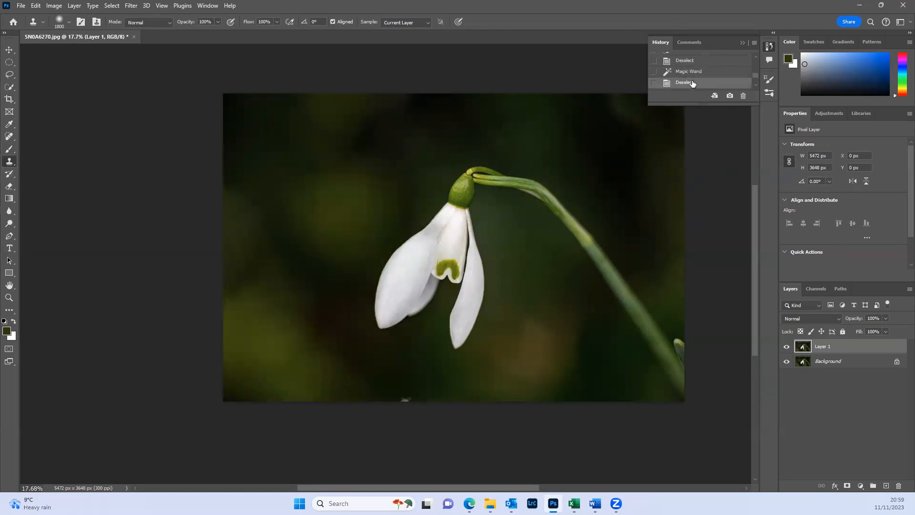
- Dab twice on the dark background left of the flower with the History Brush enlarged to 600 px
{"action": "right_click", "coordinate": [9, 162]}
{"action": "left_click", "coordinate": [12, 176]}
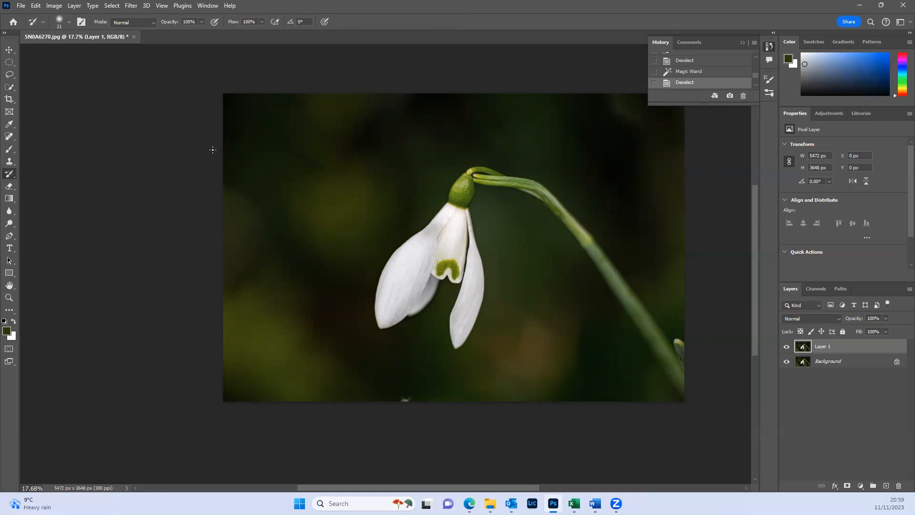
{"action": "key", "text": "bracketright"}
{"action": "key", "text": "bracketright"}
{"action": "key", "text": "bracketright"}
{"action": "key", "text": "bracketright"}
{"action": "key", "text": "bracketright"}
{"action": "key", "text": "bracketright"}
{"action": "key", "text": "bracketright"}
{"action": "key", "text": "bracketright"}
{"action": "key", "text": "bracketright"}
{"action": "key", "text": "bracketright"}
{"action": "key", "text": "bracketright"}
{"action": "key", "text": "bracketright"}
{"action": "key", "text": "bracketright"}
{"action": "key", "text": "bracketright"}
{"action": "key", "text": "bracketright"}
{"action": "key", "text": "bracketright"}
{"action": "key", "text": "bracketright"}
{"action": "left_click", "coordinate": [68, 22]}
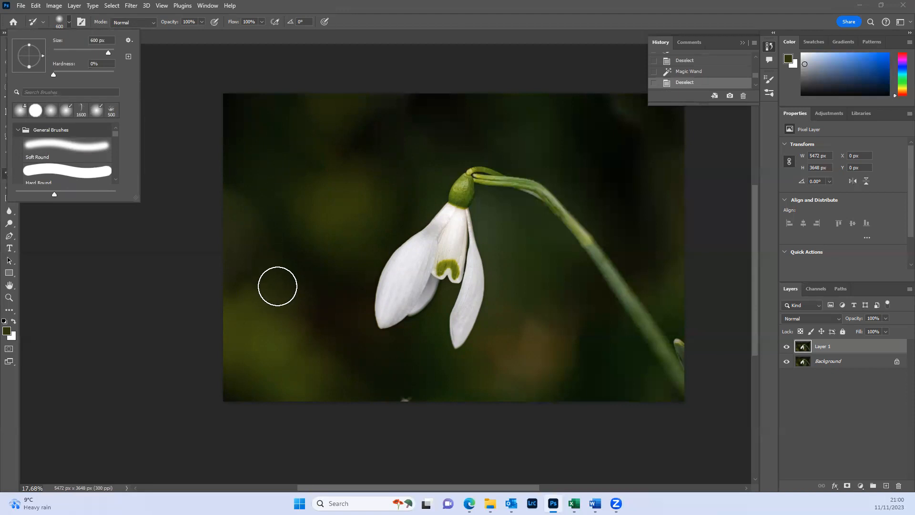
{"action": "left_click", "coordinate": [287, 249]}
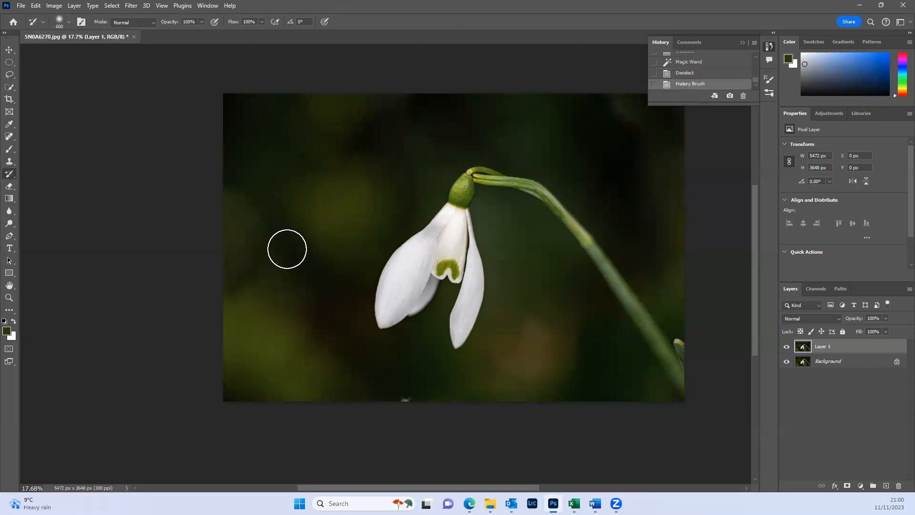
{"action": "left_click", "coordinate": [287, 249]}
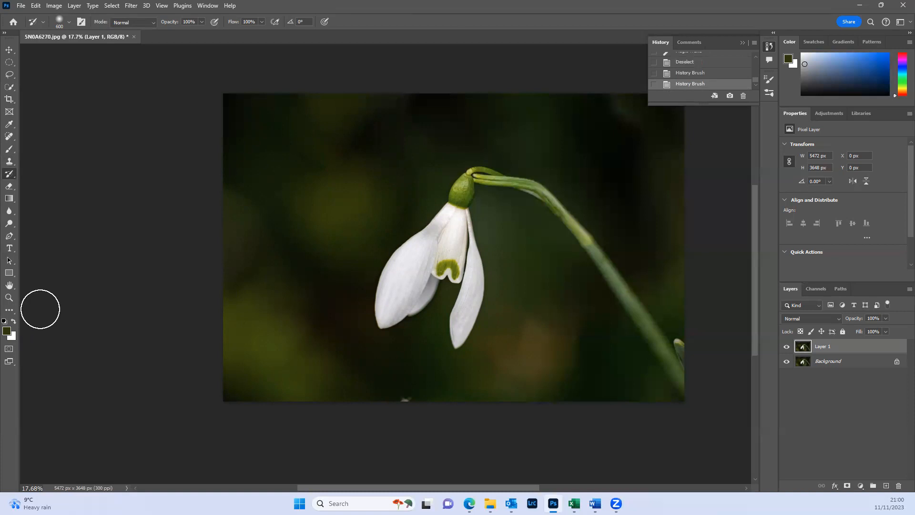
- Swap the foreground and background colours, dab once more with the History Brush, and revert the history to the last Deselect state
{"action": "left_click", "coordinate": [14, 321]}
{"action": "left_click", "coordinate": [285, 242]}
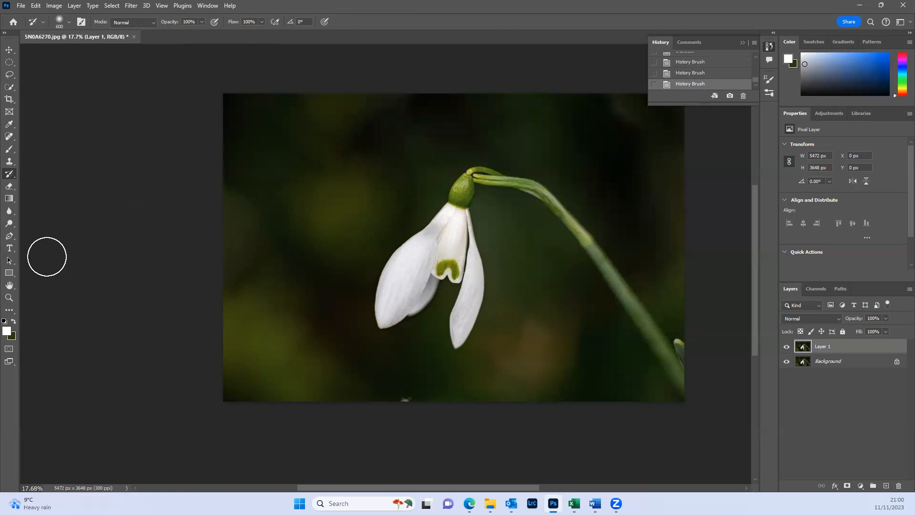
{"action": "scroll", "coordinate": [692, 81], "scroll_direction": "up", "scroll_amount": 3}
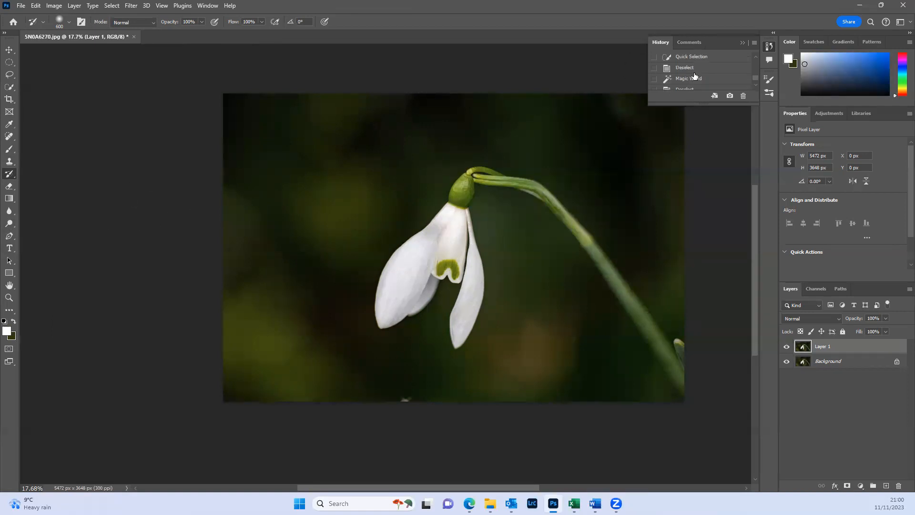
{"action": "scroll", "coordinate": [694, 82], "scroll_direction": "down", "scroll_amount": 1}
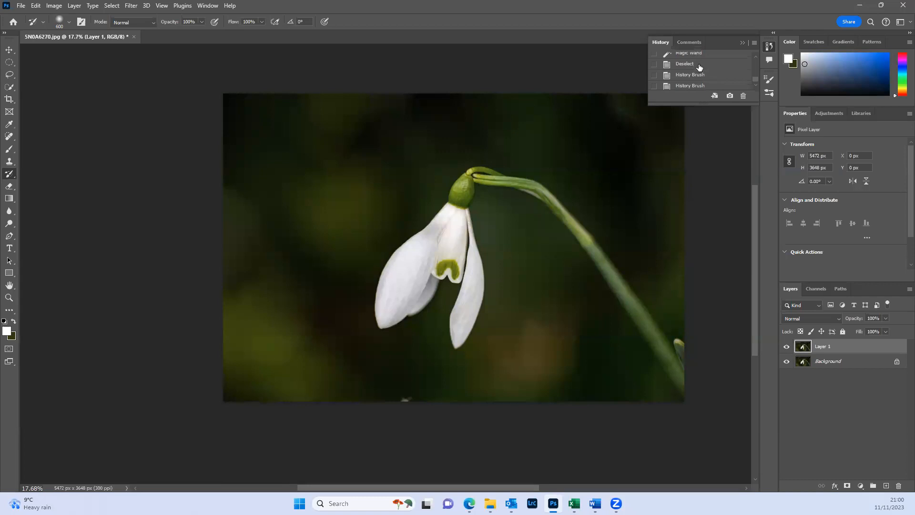
{"action": "left_click", "coordinate": [697, 64]}
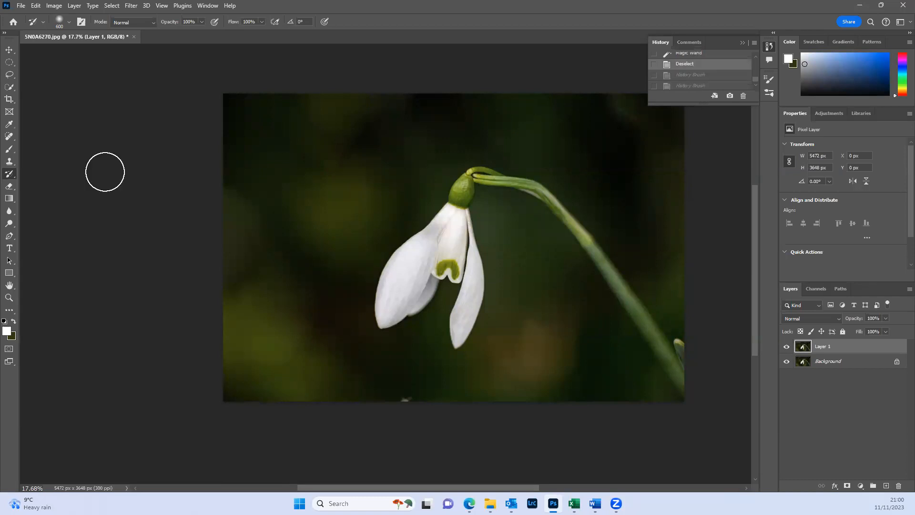
- Paint a white dab and a stroke beside the left petal with a 432 px Soft Round brush, and undo both
{"action": "right_click", "coordinate": [9, 174]}
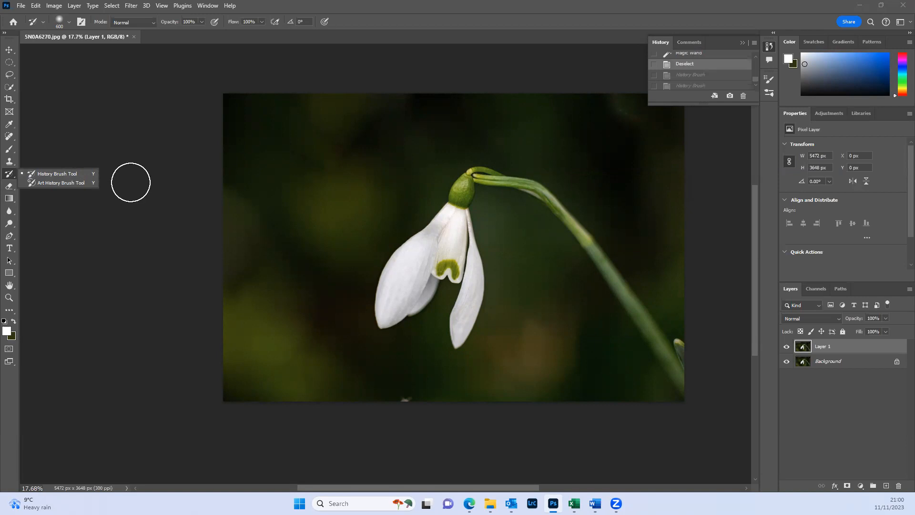
{"action": "left_click", "coordinate": [10, 149]}
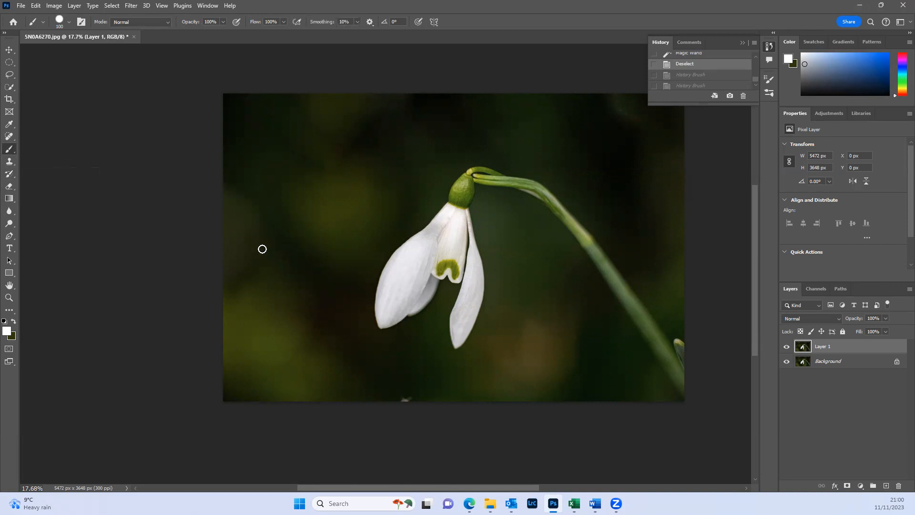
{"action": "left_click", "coordinate": [71, 24]}
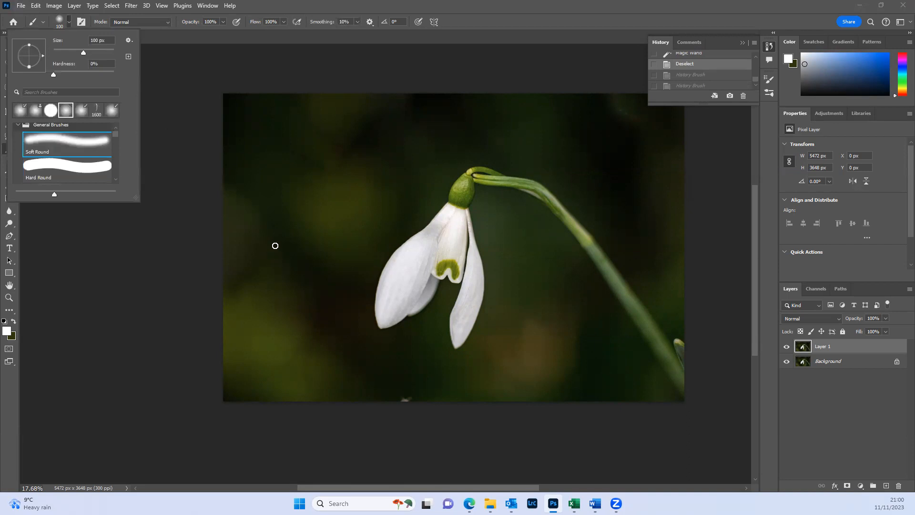
{"action": "left_click", "coordinate": [100, 50]}
{"action": "mouse_move", "coordinate": [106, 51]}
{"action": "left_mouse_down"}
{"action": "mouse_move", "coordinate": [114, 52]}
{"action": "mouse_move", "coordinate": [106, 52]}
{"action": "left_mouse_up"}
{"action": "left_click", "coordinate": [284, 260]}
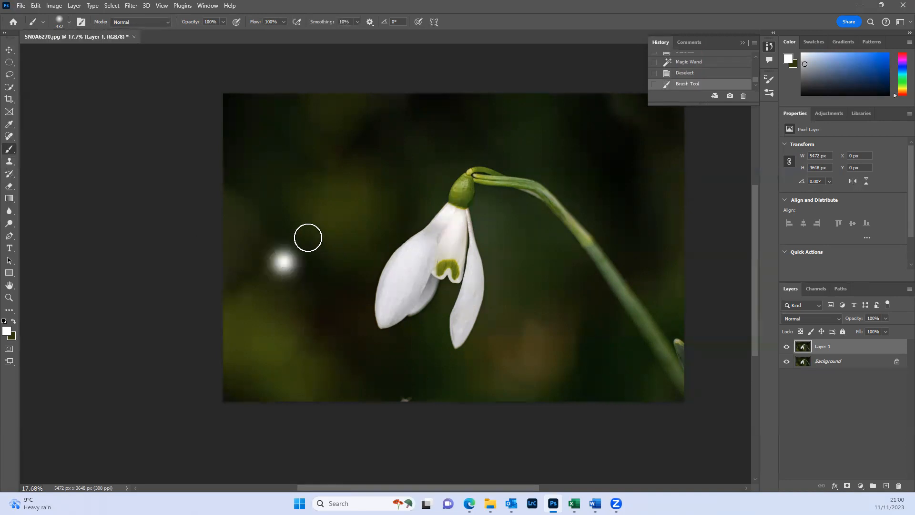
{"action": "mouse_move", "coordinate": [387, 280]}
{"action": "left_mouse_down"}
{"action": "mouse_move", "coordinate": [370, 269]}
{"action": "mouse_move", "coordinate": [387, 240]}
{"action": "mouse_move", "coordinate": [368, 273]}
{"action": "mouse_move", "coordinate": [363, 317]}
{"action": "mouse_move", "coordinate": [360, 290]}
{"action": "left_mouse_up"}
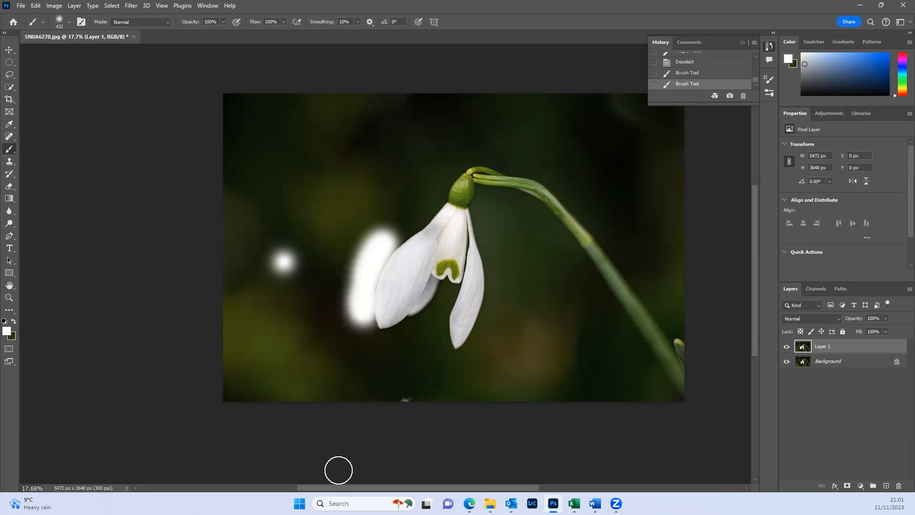
{"action": "key", "text": "ctrl+z"}
{"action": "key", "text": "ctrl+z"}
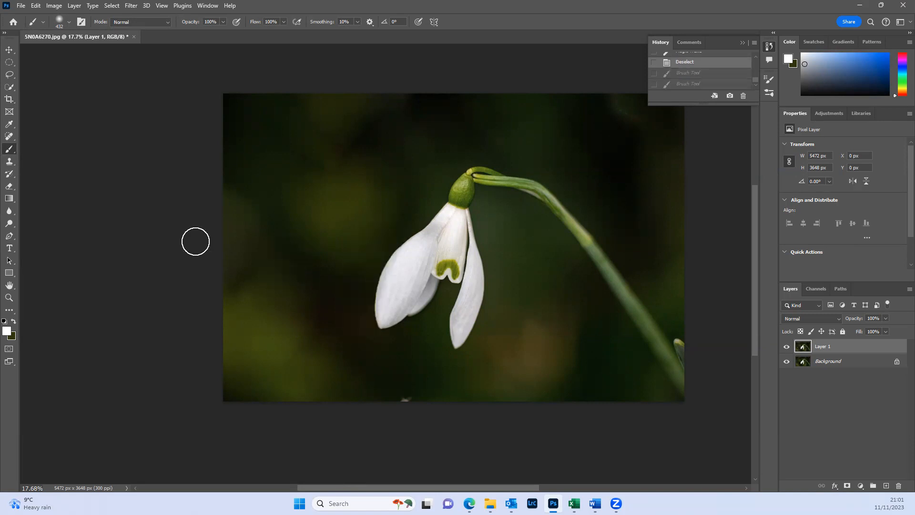
- Stamp four white dots left of the flower with the Hard Round brush at 432 px and 100% hardness, and undo them
{"action": "left_click", "coordinate": [67, 23]}
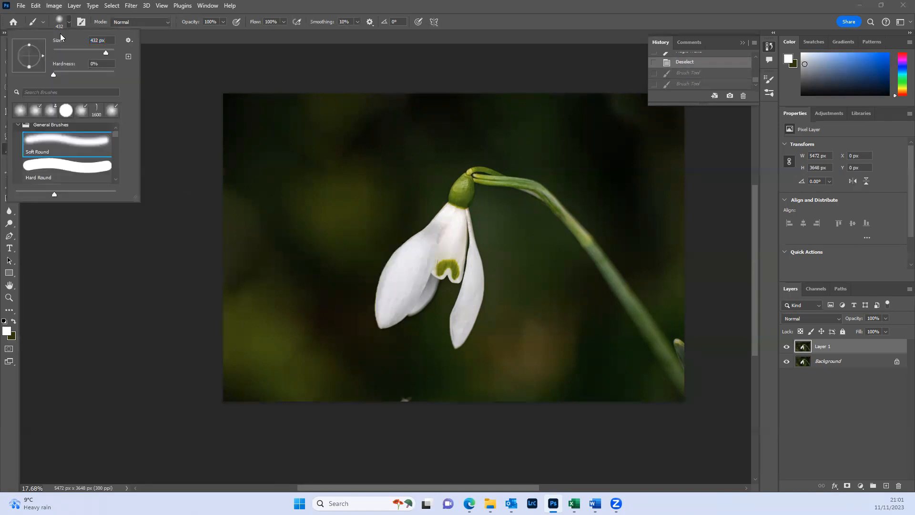
{"action": "left_click", "coordinate": [62, 170]}
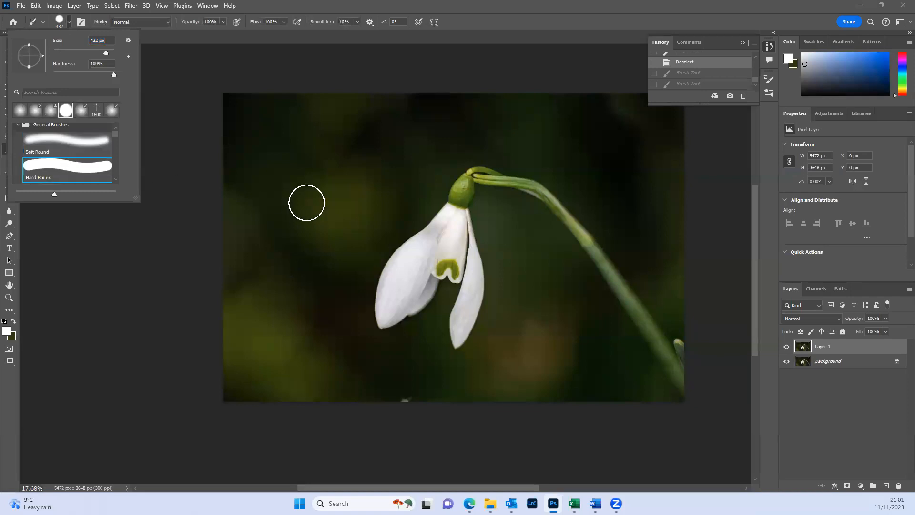
{"action": "left_click", "coordinate": [289, 203]}
{"action": "left_click", "coordinate": [288, 202]}
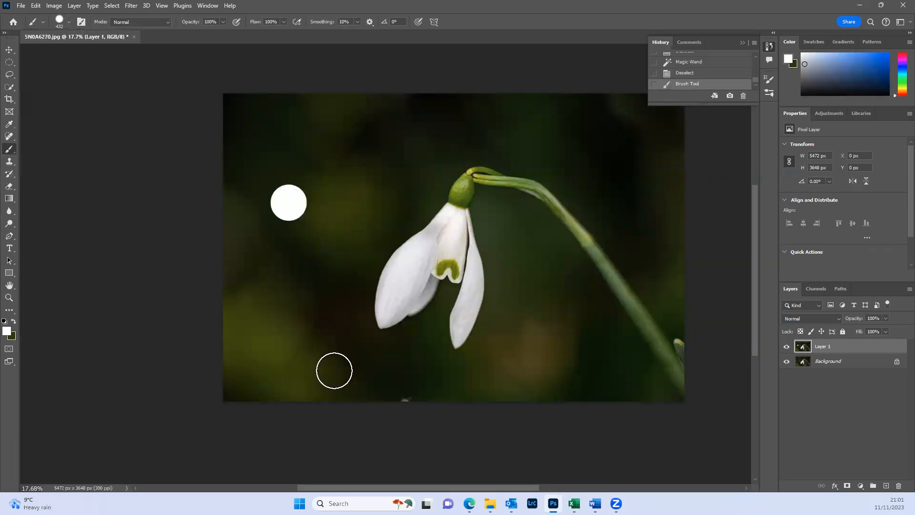
{"action": "left_click", "coordinate": [308, 251]}
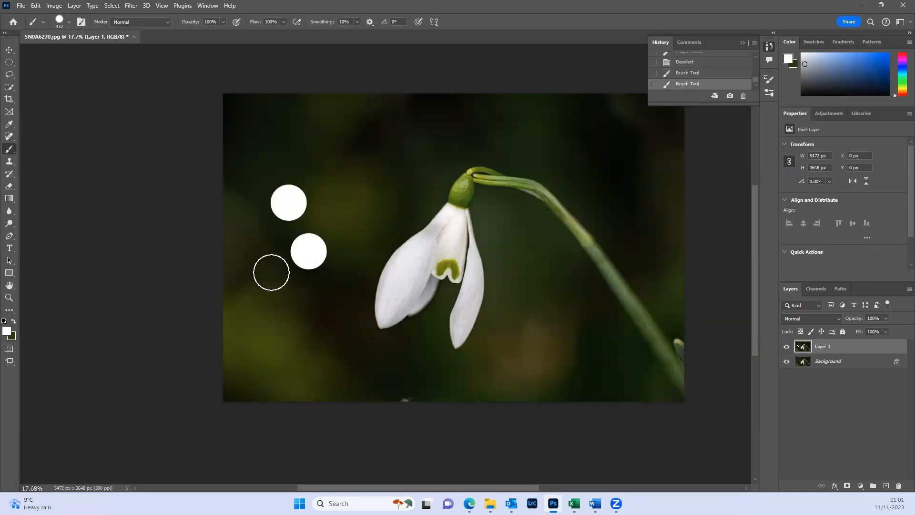
{"action": "left_click", "coordinate": [272, 273]}
{"action": "left_click", "coordinate": [318, 303]}
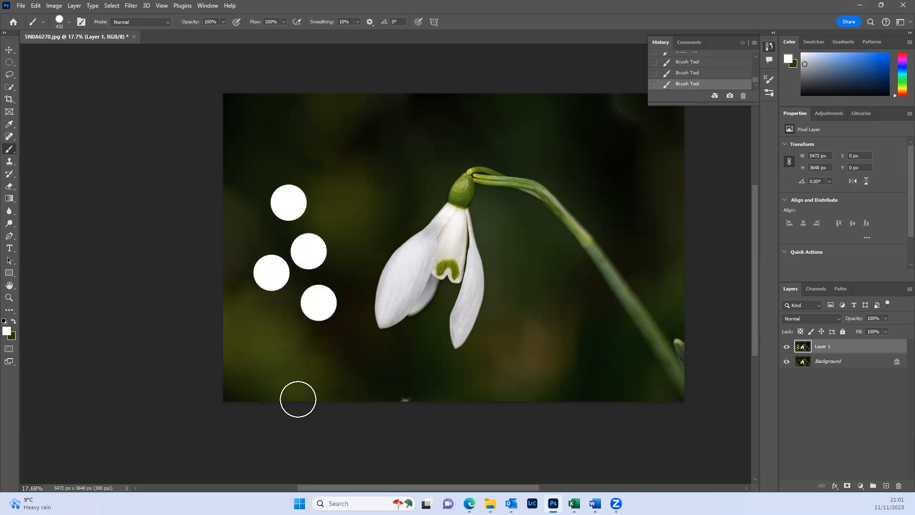
{"action": "key", "text": "ctrl+z"}
{"action": "key", "text": "ctrl+z"}
{"action": "key", "text": "ctrl+z"}
{"action": "key", "text": "ctrl+z"}
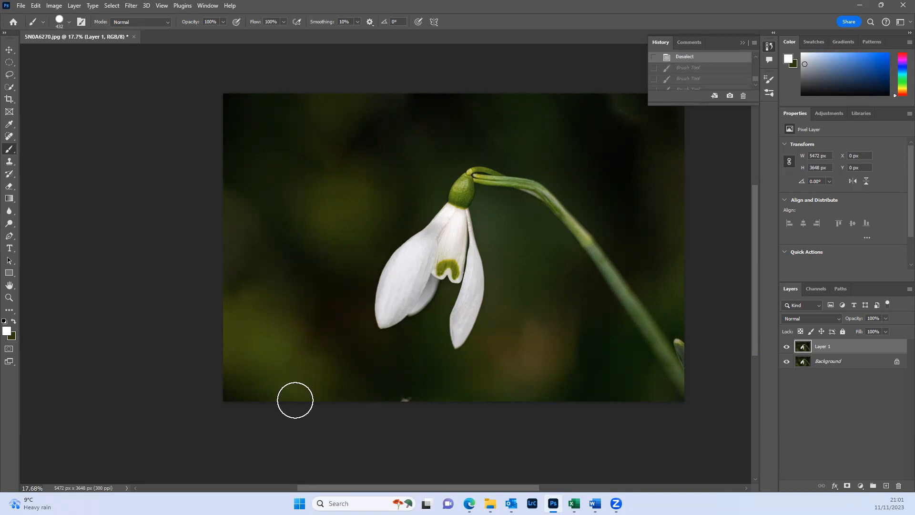
- Erase a small patch of Layer 1 on the left petal with a 60 px Eraser
{"action": "left_click", "coordinate": [10, 187]}
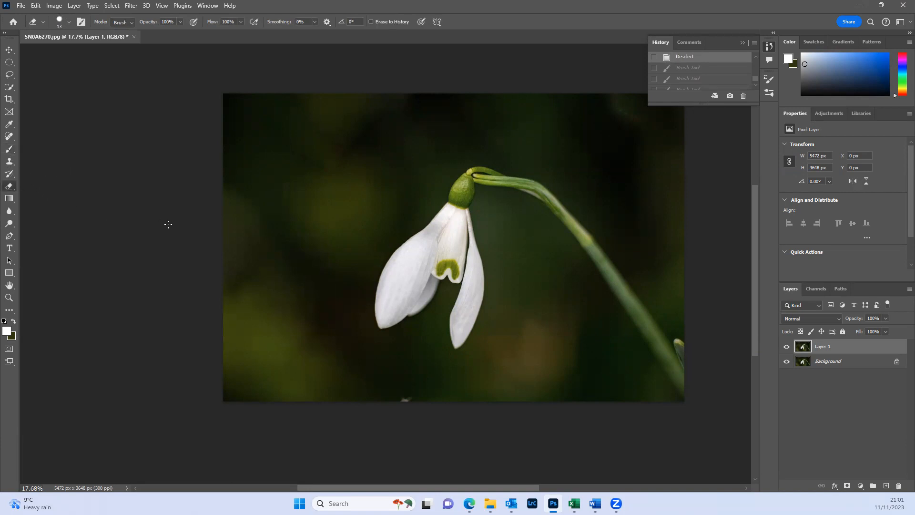
{"action": "right_click", "coordinate": [8, 187]}
{"action": "left_click", "coordinate": [41, 187]}
{"action": "scroll", "coordinate": [361, 233], "scroll_direction": "up", "scroll_amount": 2}
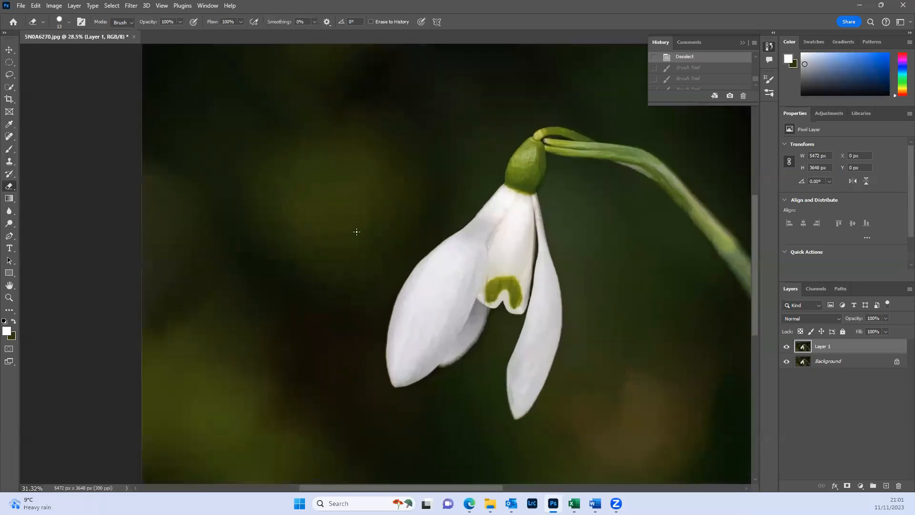
{"action": "scroll", "coordinate": [362, 234], "scroll_direction": "up", "scroll_amount": 4}
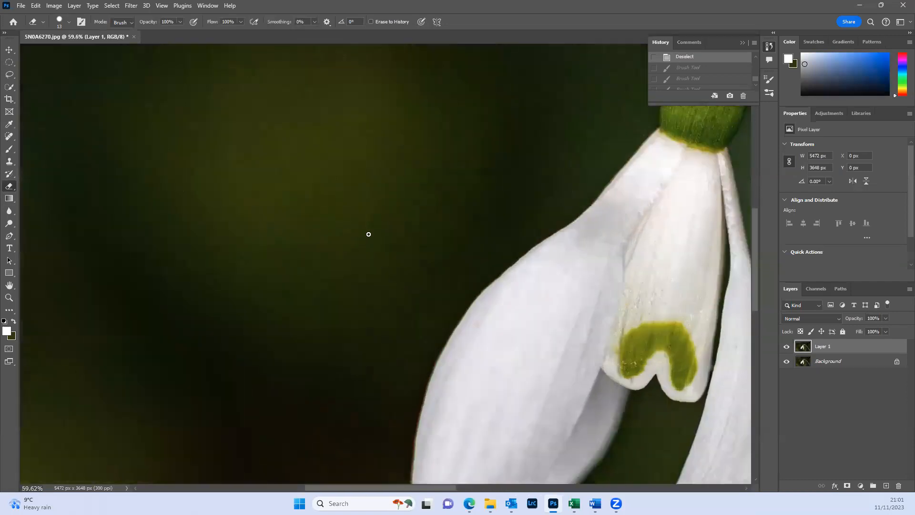
{"action": "left_click_drag", "start_coordinate": [595, 349], "coordinate": [480, 337]}
{"action": "scroll", "coordinate": [480, 337], "scroll_direction": "down", "scroll_amount": 1}
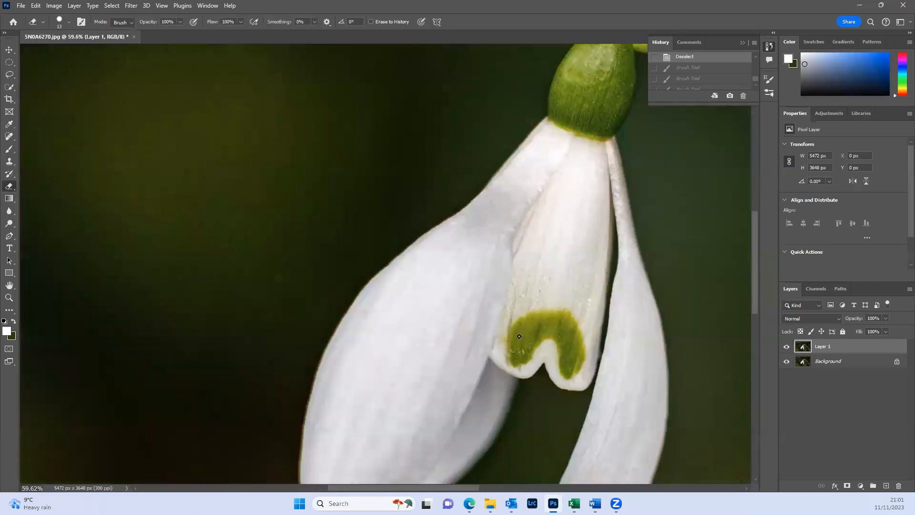
{"action": "key", "text": "bracketright"}
{"action": "key", "text": "bracketright"}
{"action": "key", "text": "bracketright"}
{"action": "key", "text": "bracketright"}
{"action": "left_click_drag", "start_coordinate": [370, 315], "coordinate": [411, 385]}
{"action": "left_click_drag", "start_coordinate": [368, 312], "coordinate": [363, 331]}
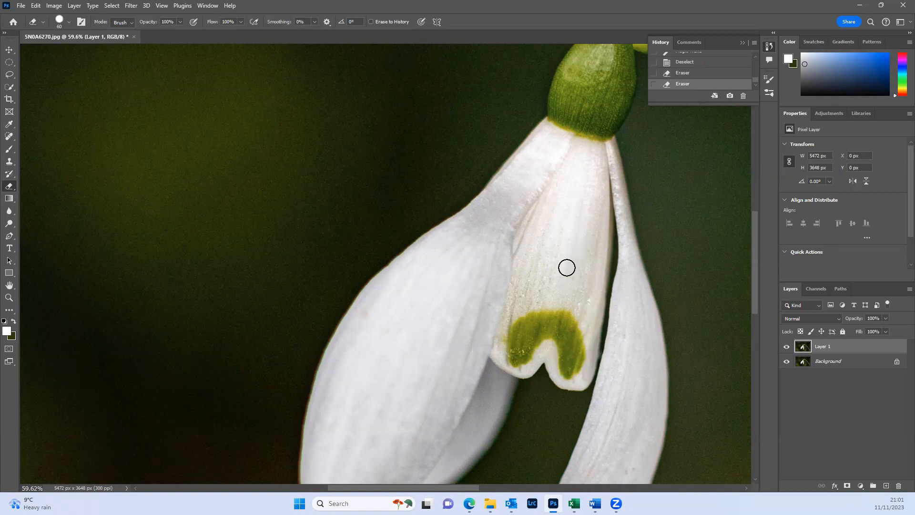
- Erase spots on the inner petal's green marking, hiding the Background layer to expose the transparent areas
{"action": "left_click", "coordinate": [574, 329]}
{"action": "left_click", "coordinate": [788, 361]}
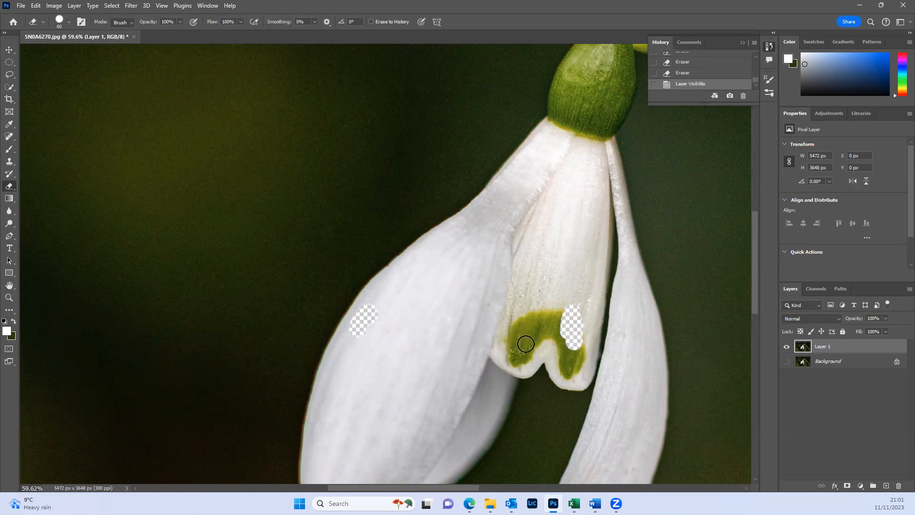
{"action": "mouse_move", "coordinate": [521, 325]}
{"action": "left_mouse_down"}
{"action": "mouse_move", "coordinate": [520, 360]}
{"action": "mouse_move", "coordinate": [507, 358]}
{"action": "mouse_move", "coordinate": [506, 334]}
{"action": "mouse_move", "coordinate": [523, 364]}
{"action": "mouse_move", "coordinate": [530, 319]}
{"action": "left_mouse_up"}
{"action": "left_click", "coordinate": [527, 315]}
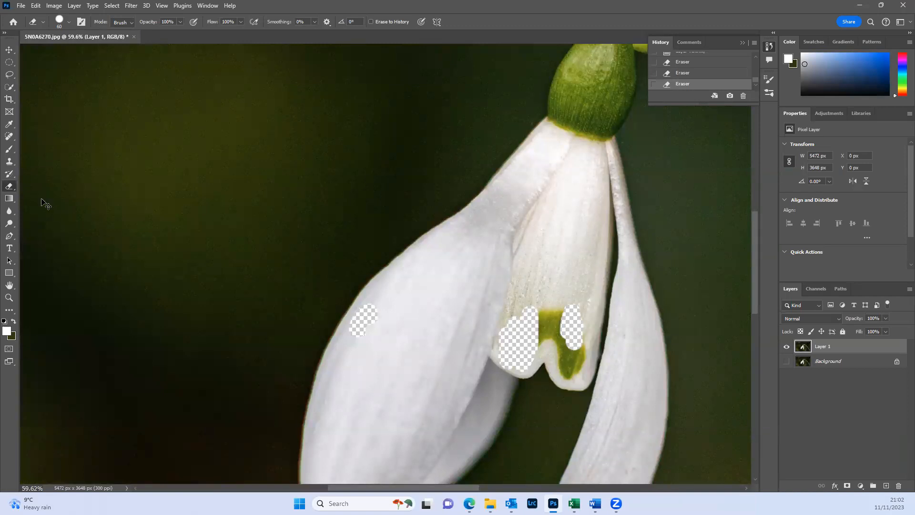
- Undo the erasing on the green marking and the hiding of the Background layer
{"action": "key", "text": "ctrl+z"}
{"action": "key", "text": "ctrl+z"}
{"action": "key", "text": "ctrl+z"}
{"action": "key", "text": "ctrl+z"}
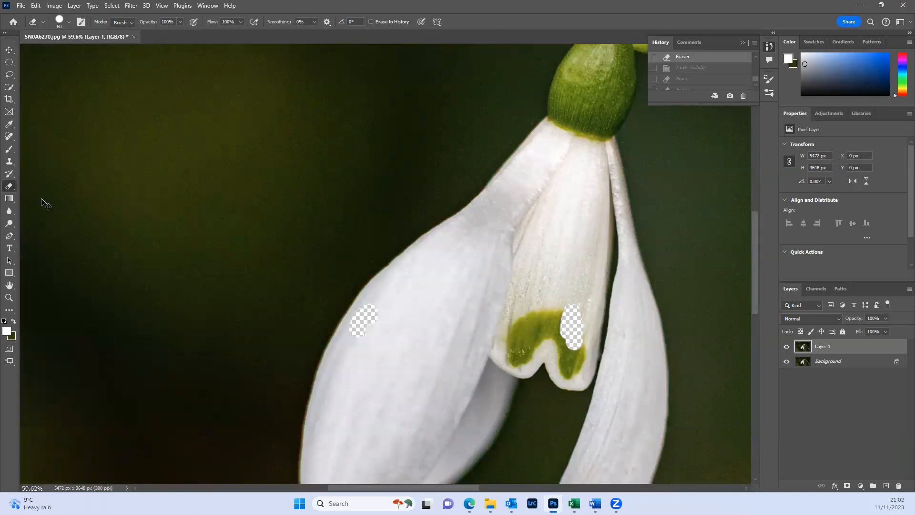
{"action": "key", "text": "ctrl+z"}
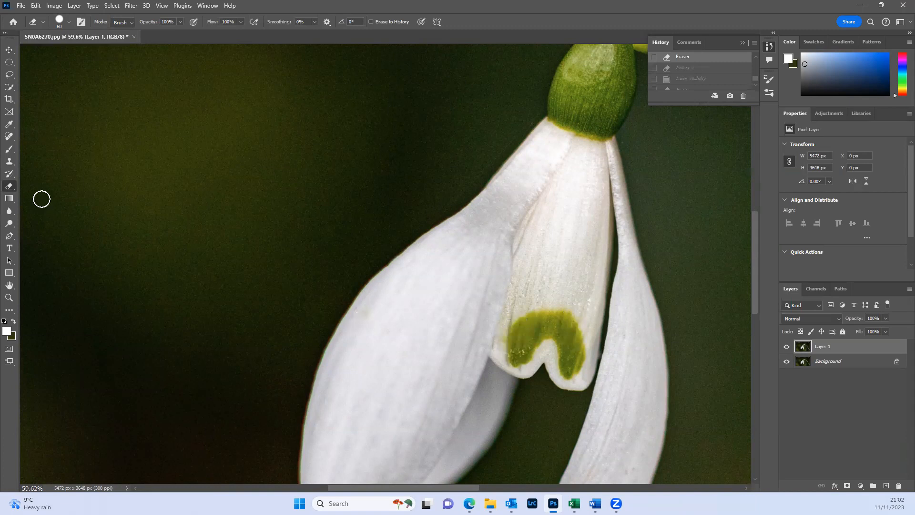
{"action": "right_click", "coordinate": [9, 188]}
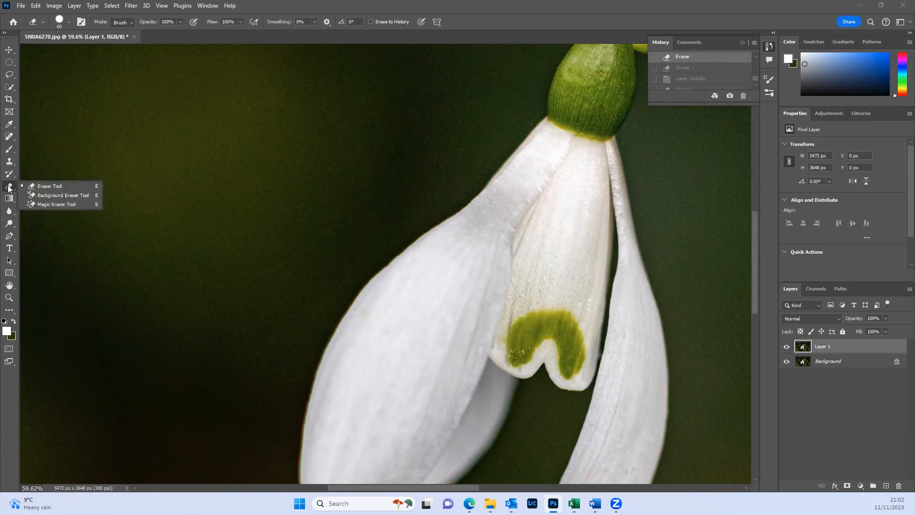
{"action": "left_click", "coordinate": [51, 235]}
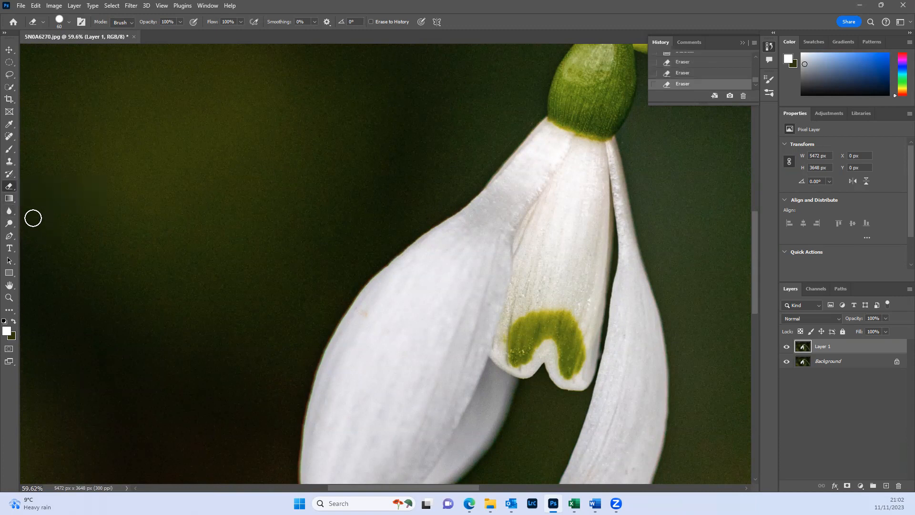
- Fill the image with a vertical white-to-dark-olive linear gradient and extend its dark end upward to about 37% scale
{"action": "left_click", "coordinate": [13, 202]}
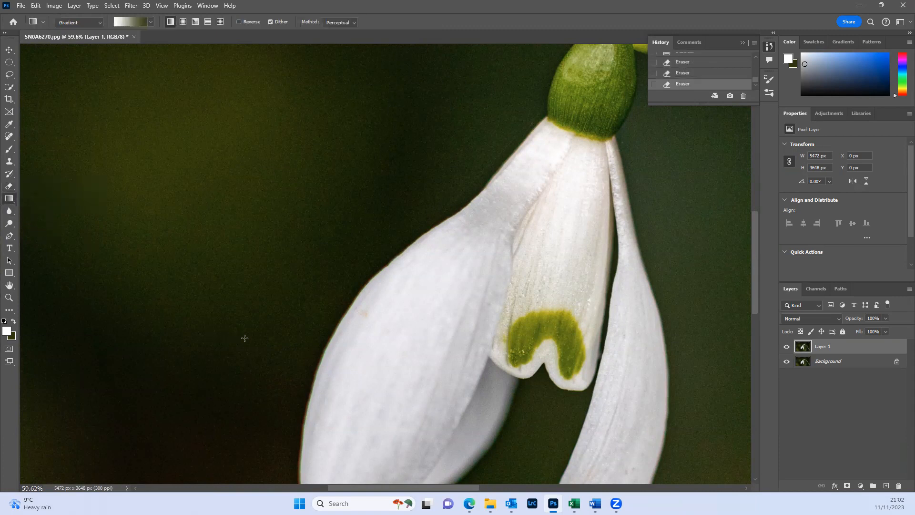
{"action": "scroll", "coordinate": [244, 338], "scroll_direction": "down", "scroll_amount": 8}
{"action": "left_click_drag", "start_coordinate": [302, 341], "coordinate": [299, 247]}
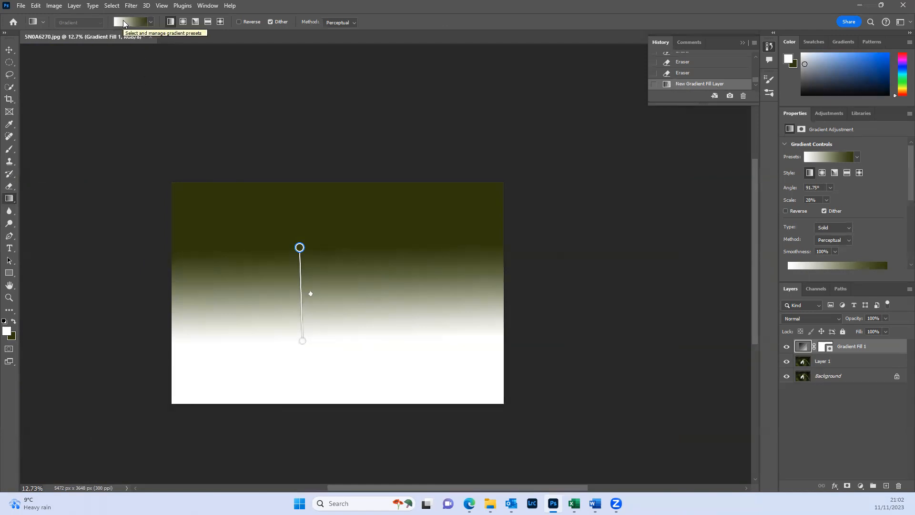
{"action": "left_click_drag", "start_coordinate": [300, 244], "coordinate": [306, 217]}
- Cycle the gradient fill through the radial, angle, reflected and diamond styles and return it to linear
{"action": "left_click", "coordinate": [183, 24]}
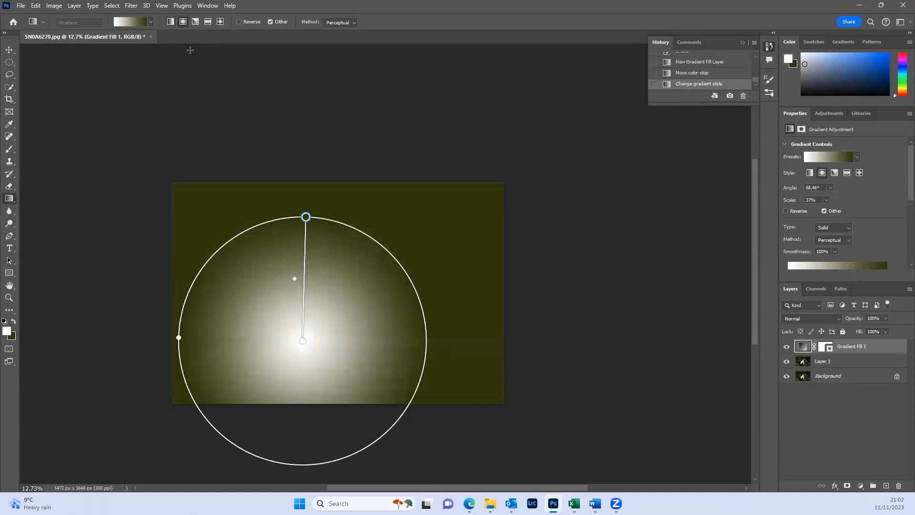
{"action": "left_click", "coordinate": [196, 22]}
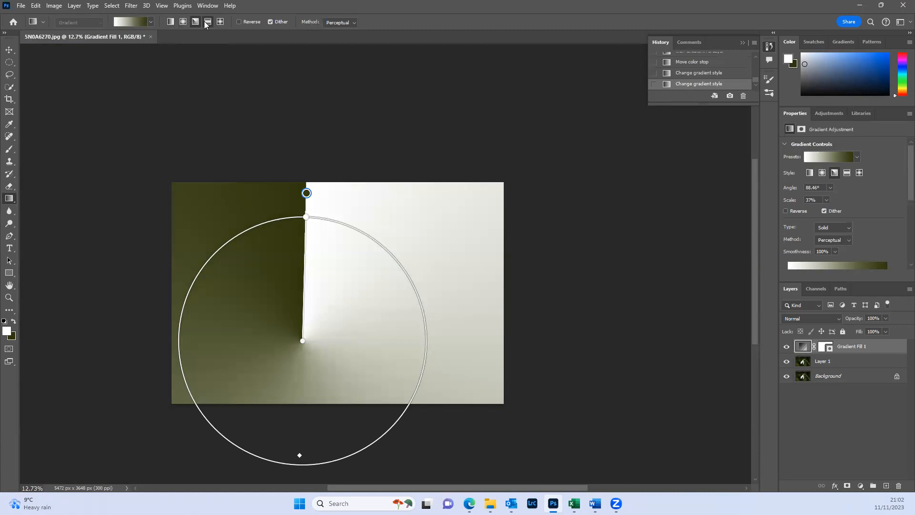
{"action": "left_click", "coordinate": [207, 23]}
{"action": "left_click", "coordinate": [218, 22]}
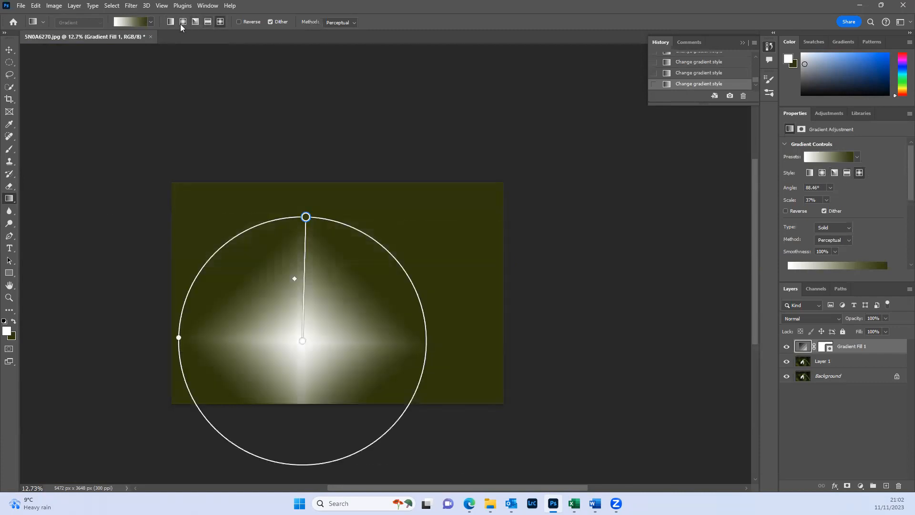
{"action": "left_click", "coordinate": [170, 21]}
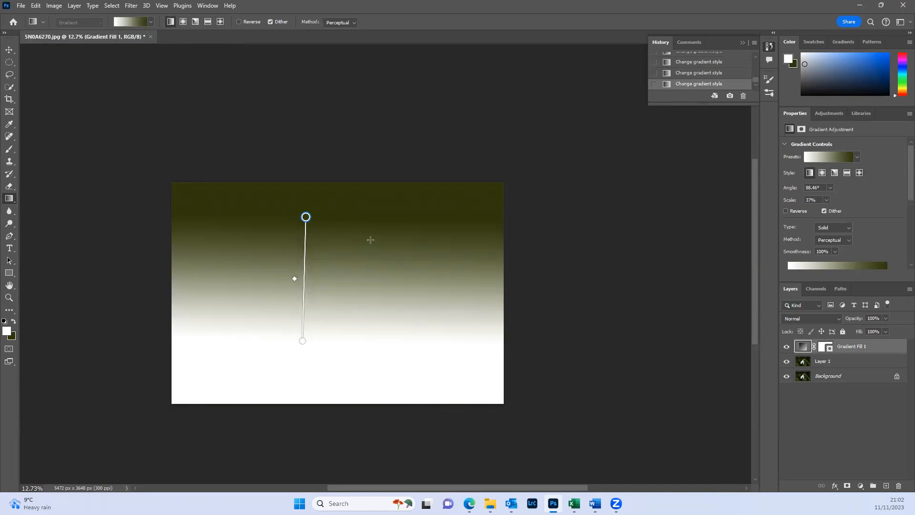
- Move the gradient's dark stop closer to the image's upper edge, undo it, and revert the image to before the gradient fill
{"action": "mouse_move", "coordinate": [306, 217]}
{"action": "left_mouse_down"}
{"action": "mouse_move", "coordinate": [300, 291]}
{"action": "mouse_move", "coordinate": [293, 196]}
{"action": "mouse_move", "coordinate": [316, 203]}
{"action": "mouse_move", "coordinate": [301, 200]}
{"action": "left_mouse_up"}
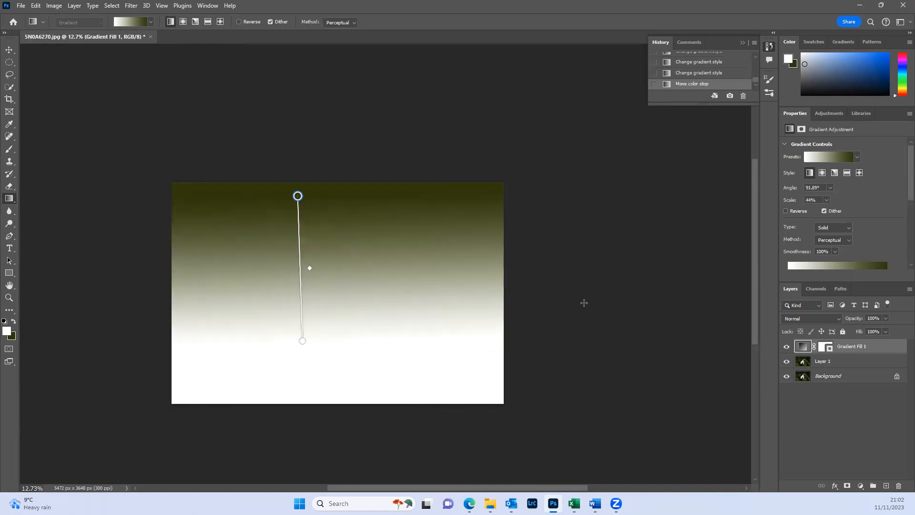
{"action": "key", "text": "ctrl+z"}
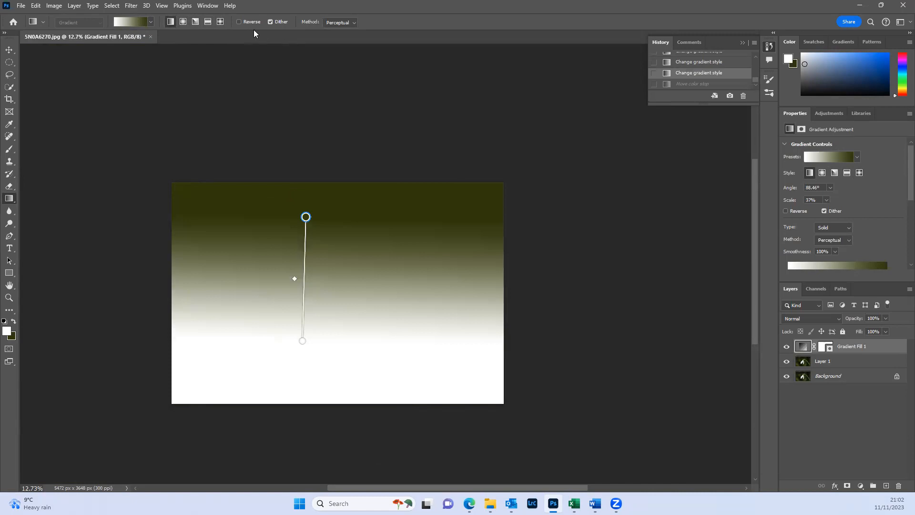
{"action": "scroll", "coordinate": [687, 81], "scroll_direction": "up", "scroll_amount": 3}
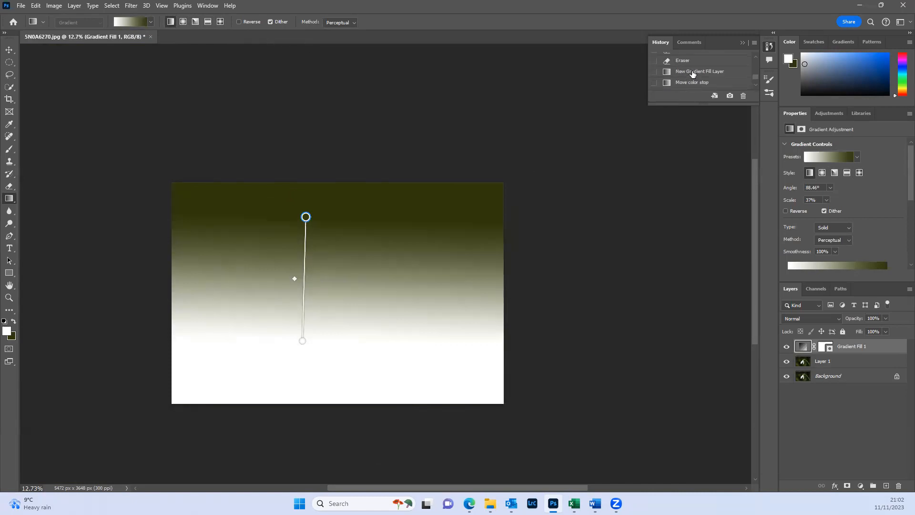
{"action": "left_click", "coordinate": [693, 61]}
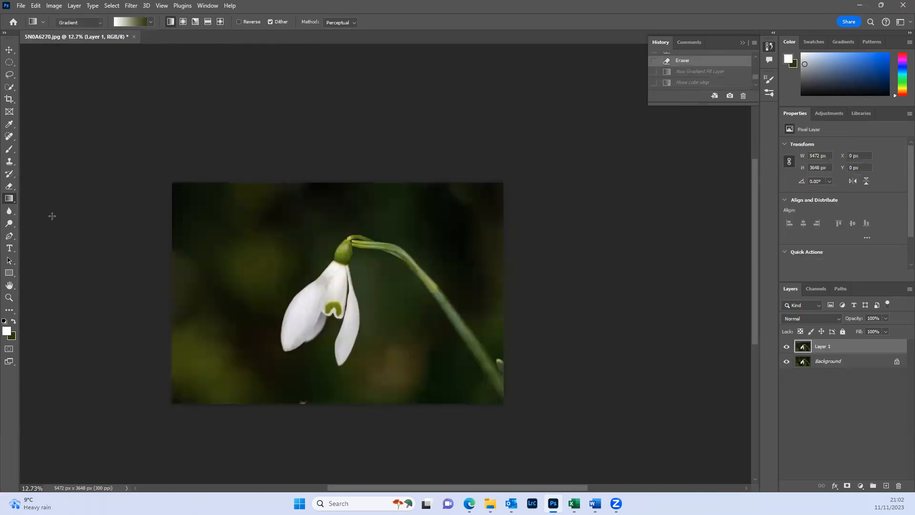
- Enlarge the history list and compare the final gradient state with earlier ones, ending at the Deselect state before the Magic Wand selection
{"action": "scroll", "coordinate": [678, 83], "scroll_direction": "up", "scroll_amount": 1}
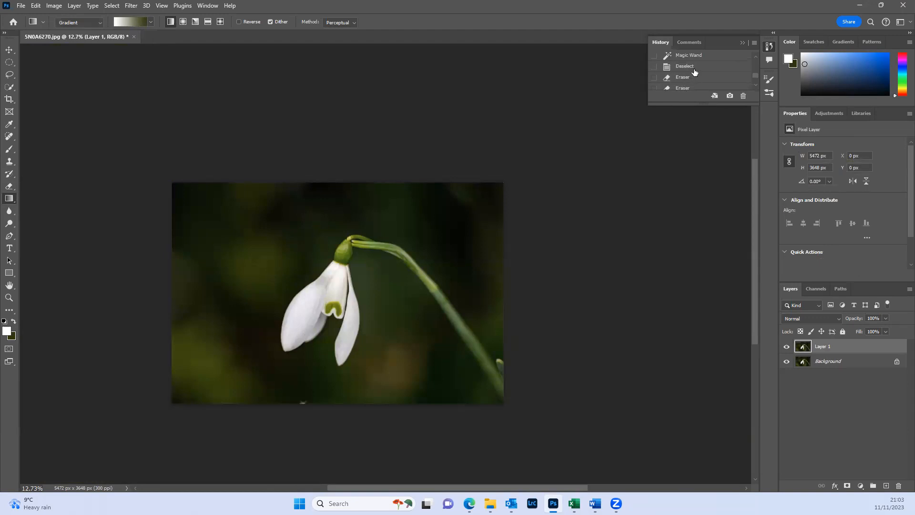
{"action": "left_click", "coordinate": [692, 67]}
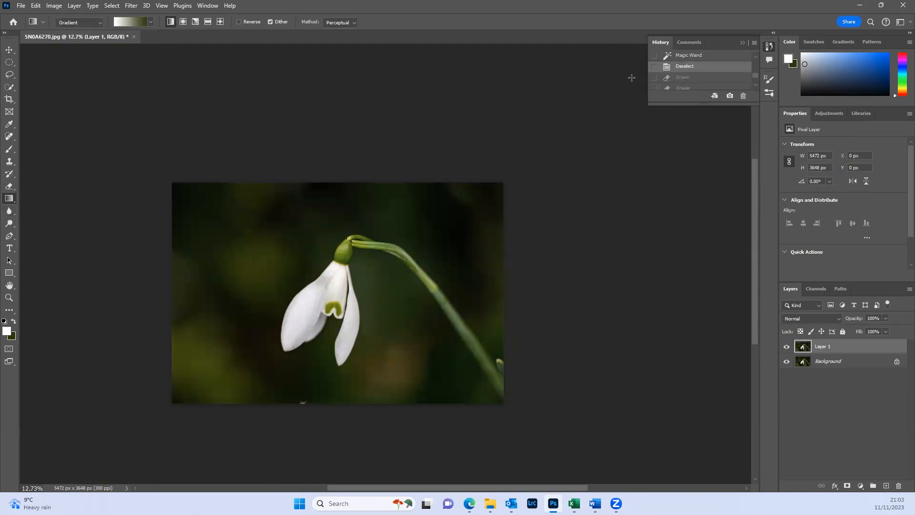
{"action": "left_click_drag", "start_coordinate": [691, 102], "coordinate": [675, 438]}
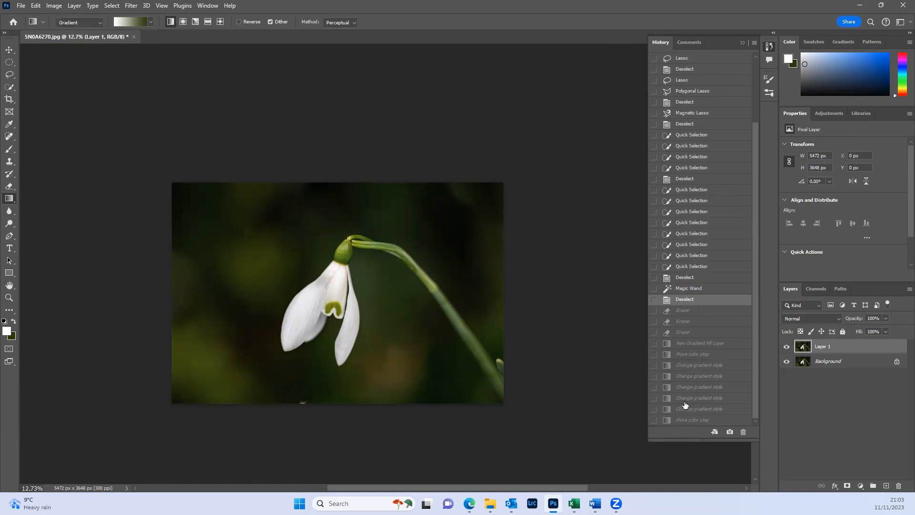
{"action": "left_click", "coordinate": [683, 420]}
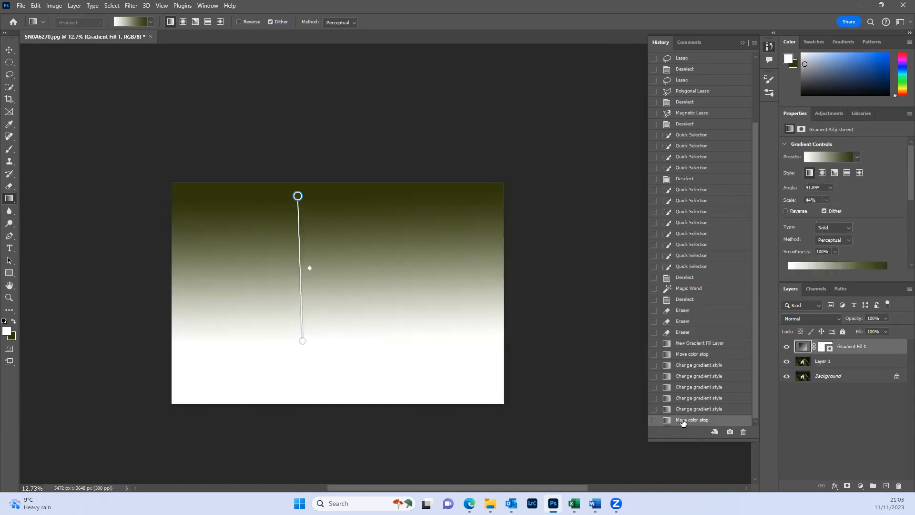
{"action": "left_click", "coordinate": [685, 278]}
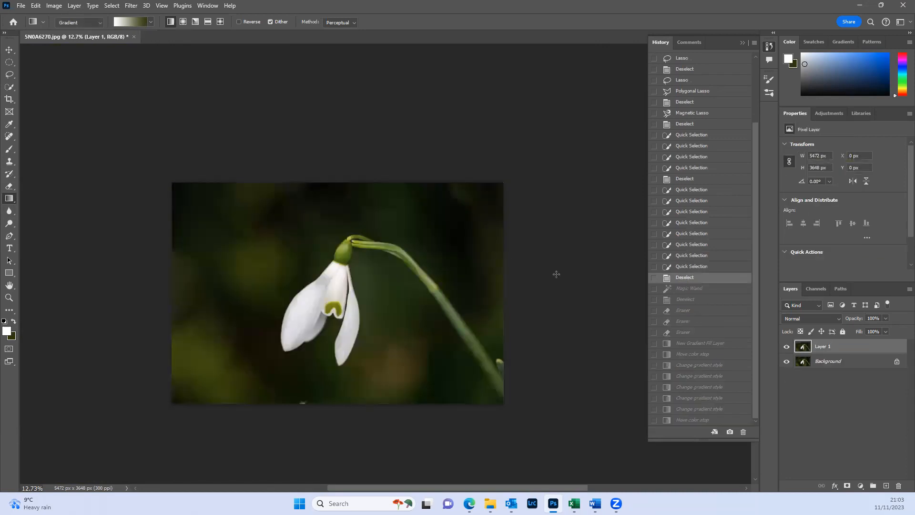
- Stamp one white dot left of the flower with the 432 px brush and revert to the Deselect history state before it
{"action": "key", "text": "b"}
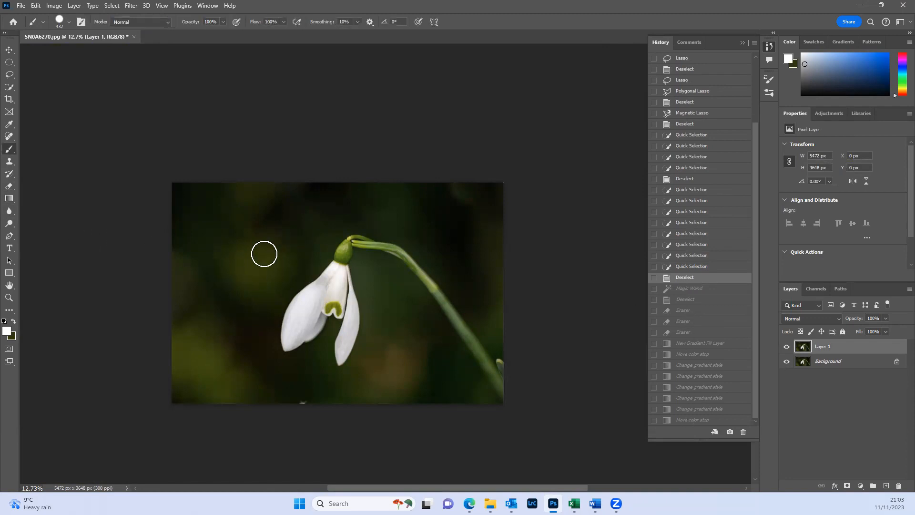
{"action": "left_click", "coordinate": [265, 253]}
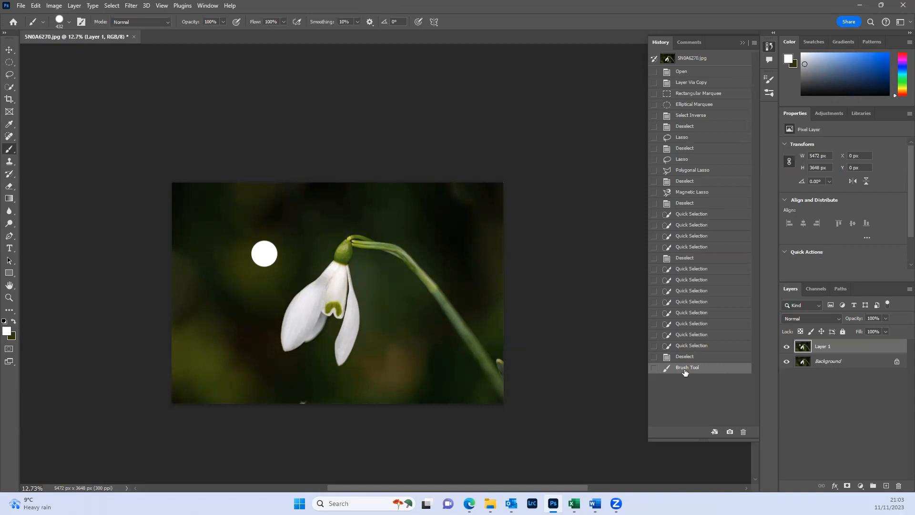
{"action": "left_click", "coordinate": [697, 356]}
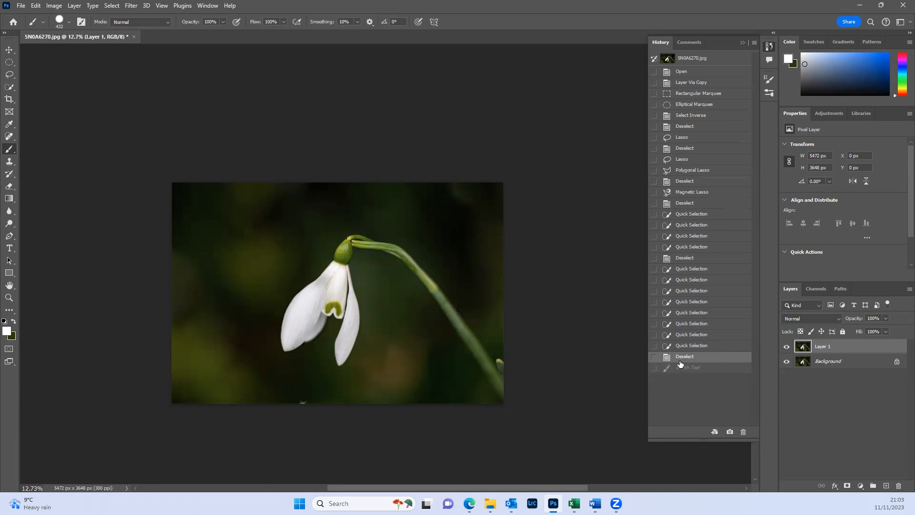
- Place two overlapping Lorem Ipsum text layers beside the flower and overwrite the start of the upper one so it reads TEXTTIpsum
{"action": "left_click", "coordinate": [9, 250]}
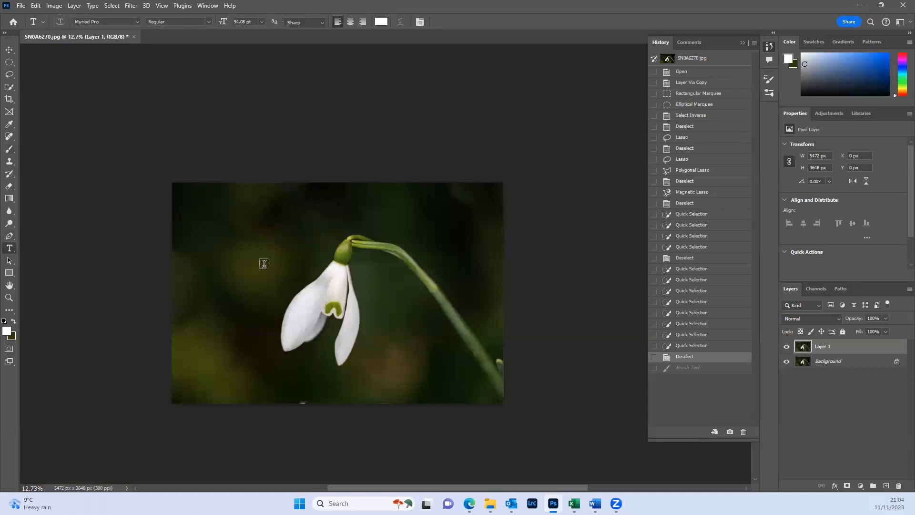
{"action": "left_click", "coordinate": [235, 265]}
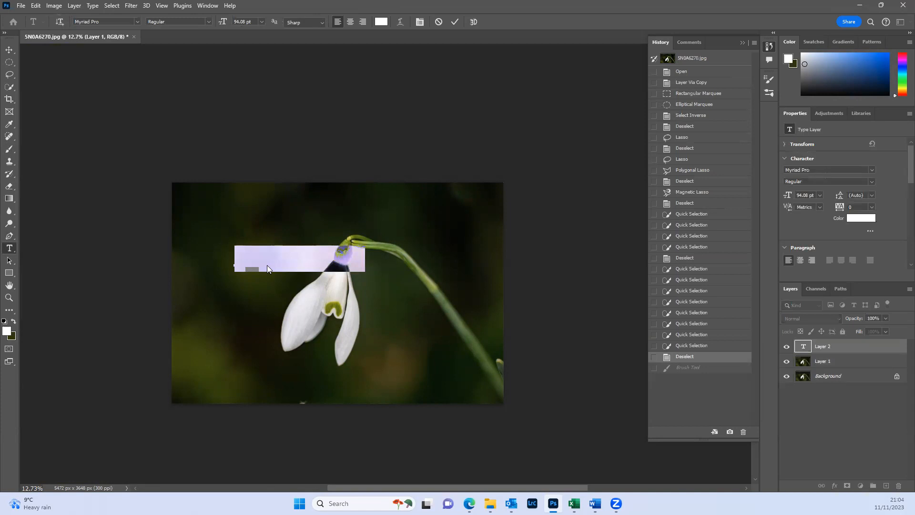
{"action": "left_click", "coordinate": [265, 265]}
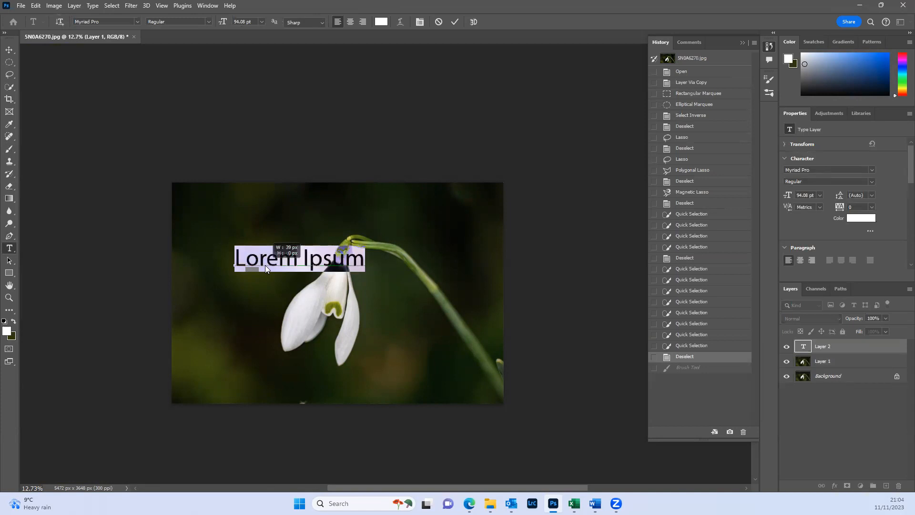
{"action": "double_click", "coordinate": [300, 258]}
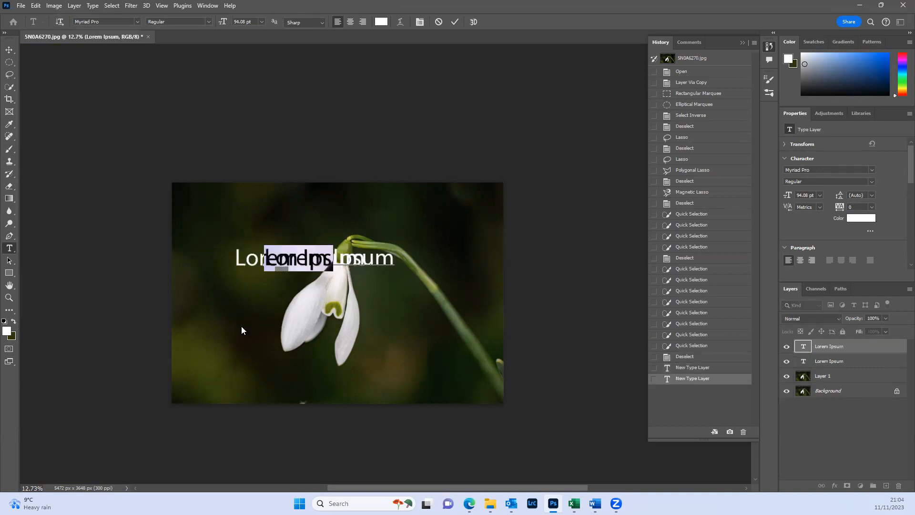
{"action": "type", "text": "TEXT"}
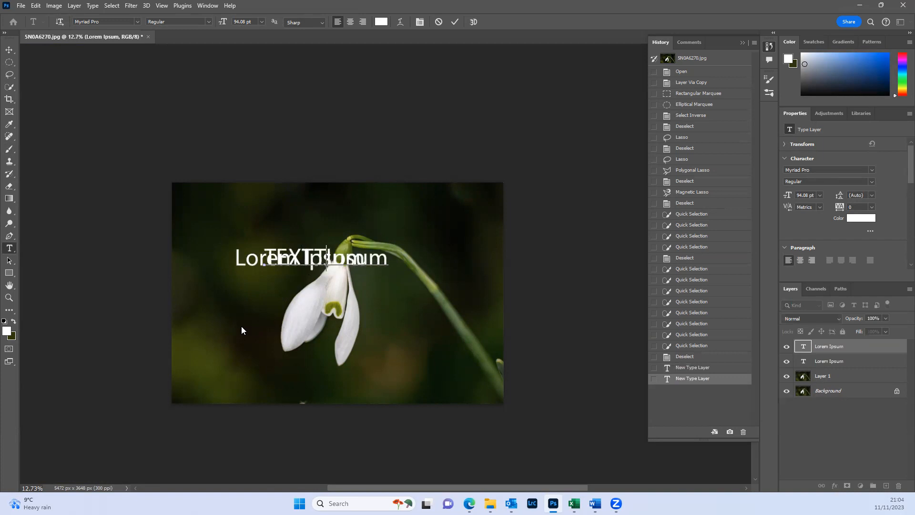
{"action": "left_click", "coordinate": [825, 439]}
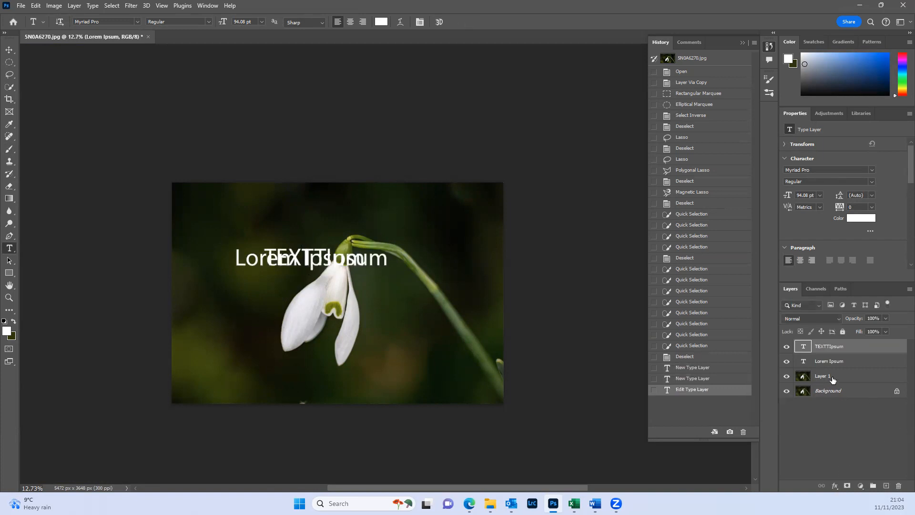
- Hide the Lorem Ipsum layer and delete the surplus letters from the visible text layer so it reads TEXT
{"action": "left_click", "coordinate": [787, 362]}
{"action": "left_click", "coordinate": [787, 362]}
{"action": "left_click", "coordinate": [788, 362]}
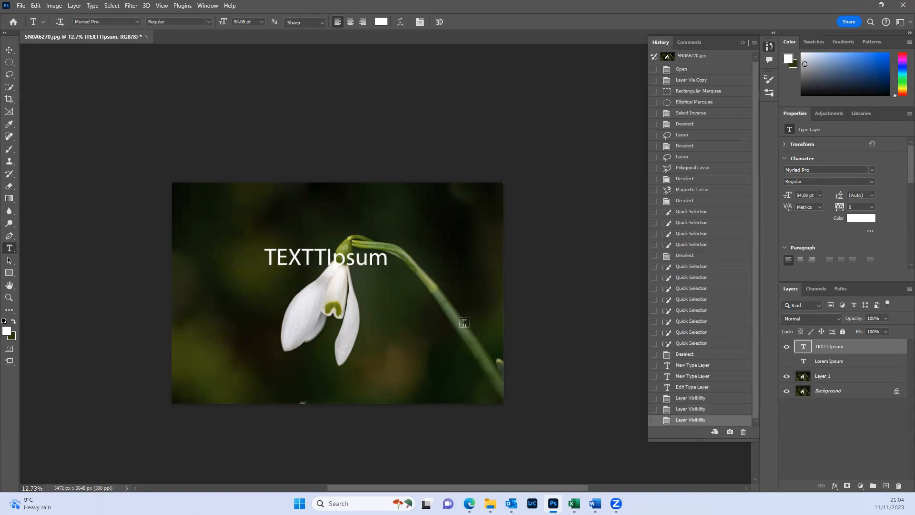
{"action": "left_click_drag", "start_coordinate": [389, 258], "coordinate": [326, 256]}
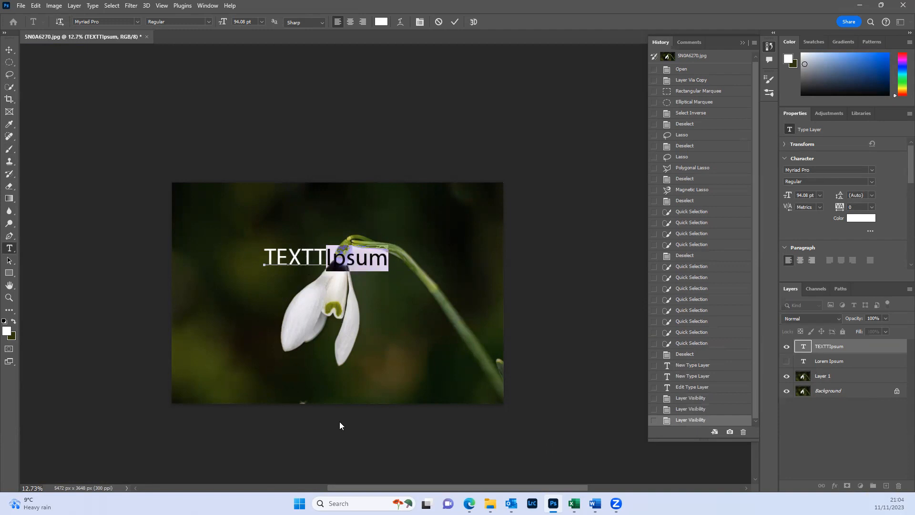
{"action": "key", "text": "BackSpace"}
{"action": "key", "text": "BackSpace"}
{"action": "key", "text": "BackSpace"}
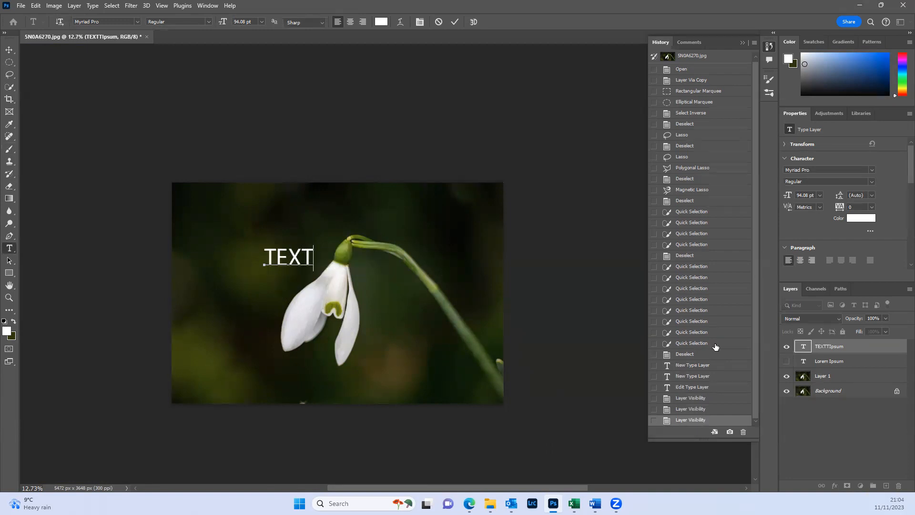
- Change the colour of the word TEXT to red, #da1e1e, and commit the text edit
{"action": "double_click", "coordinate": [298, 253]}
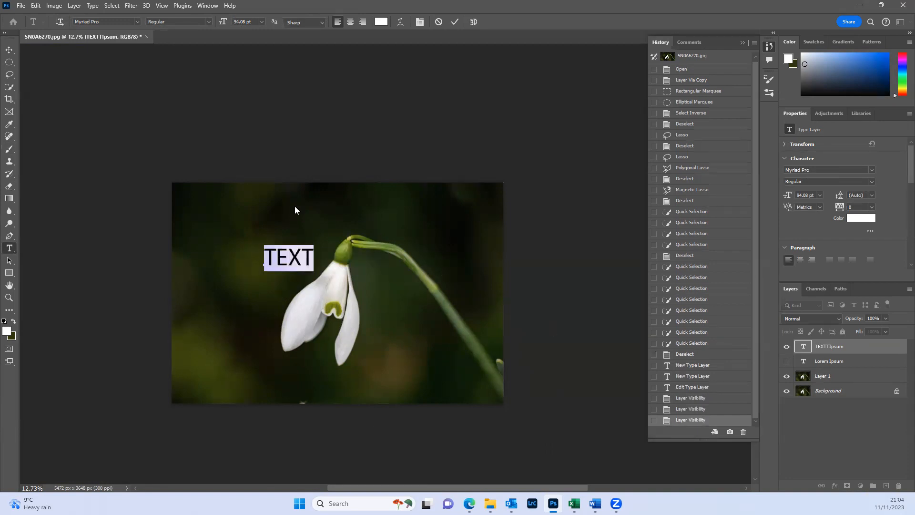
{"action": "left_click", "coordinate": [381, 22]}
{"action": "left_click", "coordinate": [511, 332]}
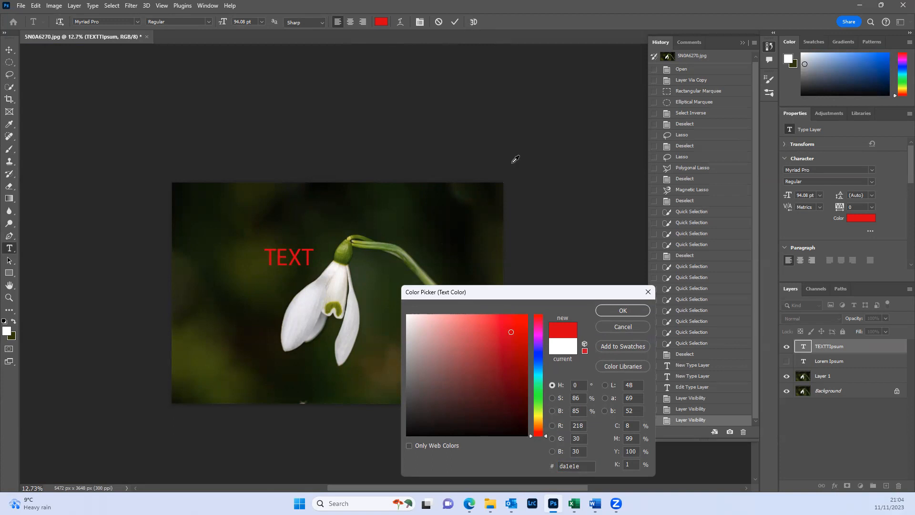
{"action": "left_click", "coordinate": [620, 313]}
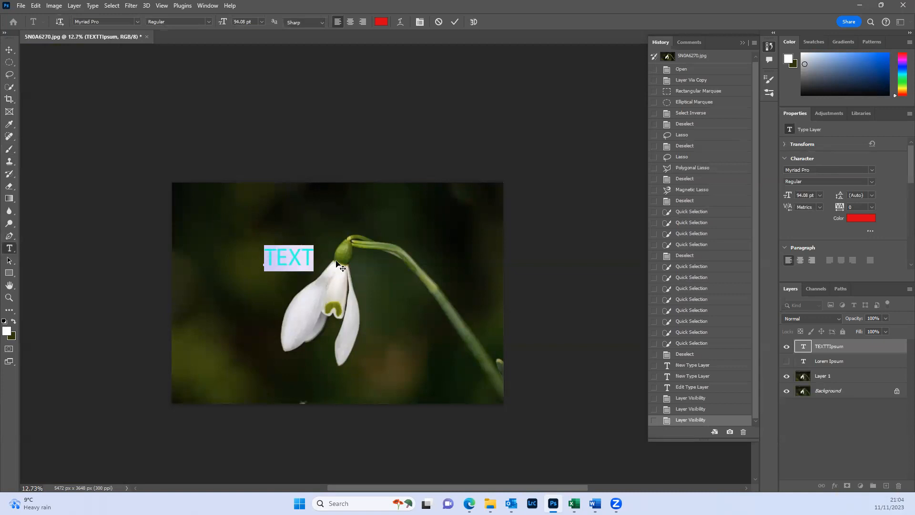
{"action": "left_click", "coordinate": [455, 21]}
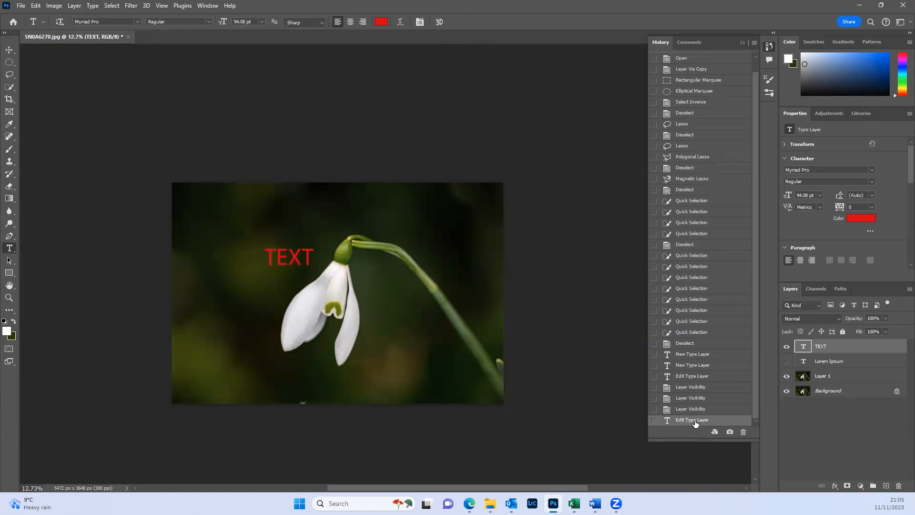
- Step the image back to the Deselect history state before the text layers and restore the last type edit
{"action": "left_click", "coordinate": [698, 344]}
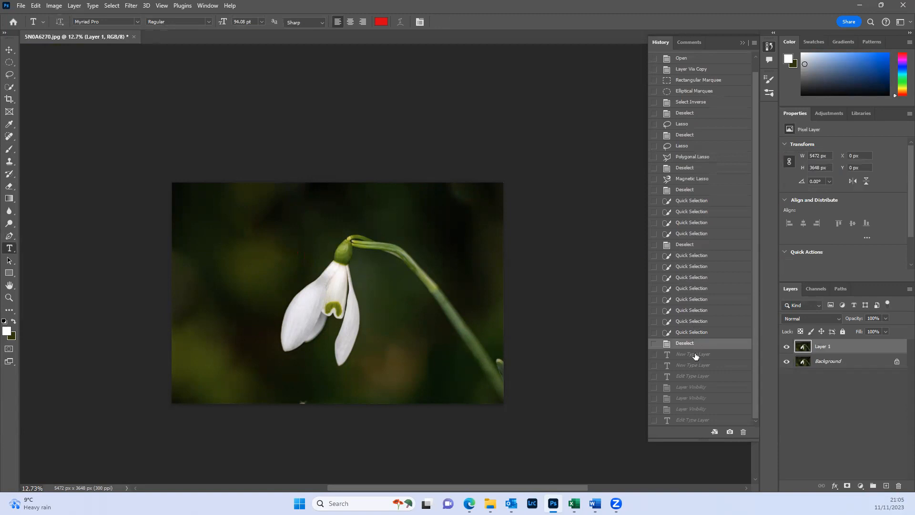
{"action": "left_click", "coordinate": [694, 420]}
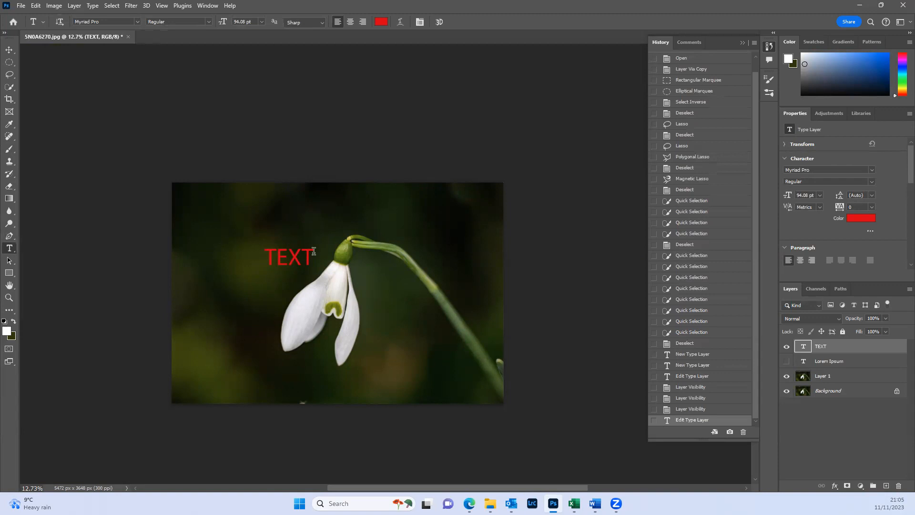
{"action": "scroll", "coordinate": [309, 251], "scroll_direction": "up", "scroll_amount": 3}
{"action": "left_click", "coordinate": [287, 261]}
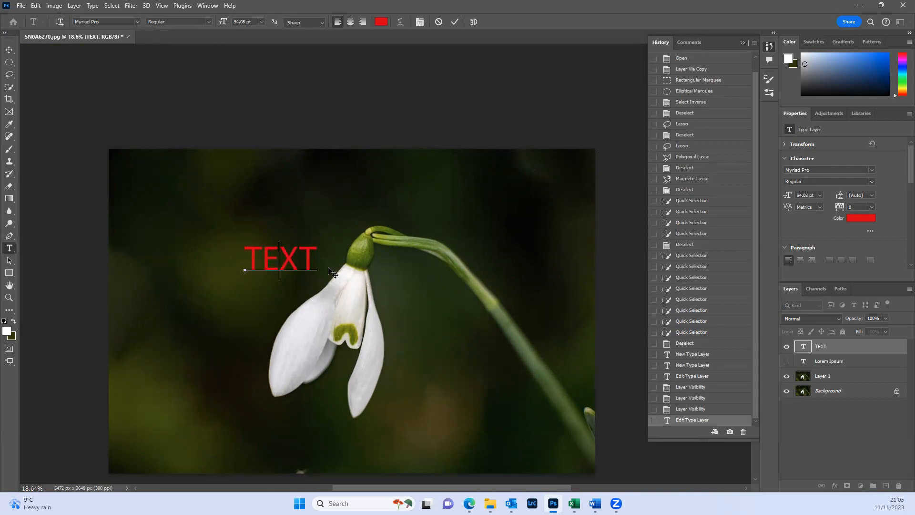
{"action": "key", "text": "ctrl+a"}
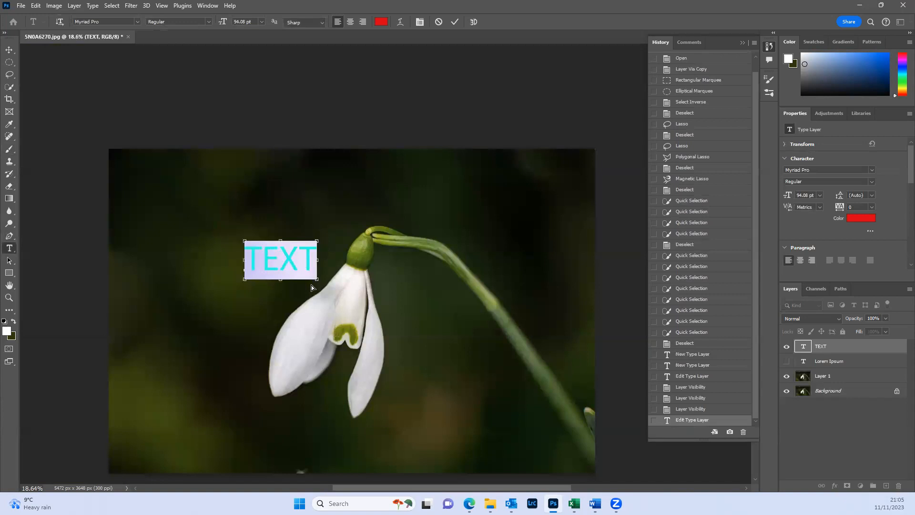
{"action": "key", "text": "ctrl+t"}
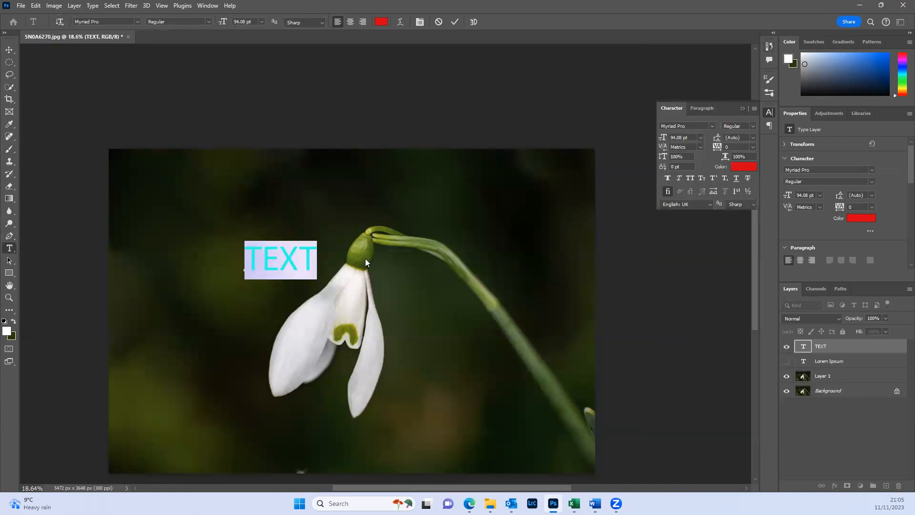
{"action": "key", "text": "ctrl+t"}
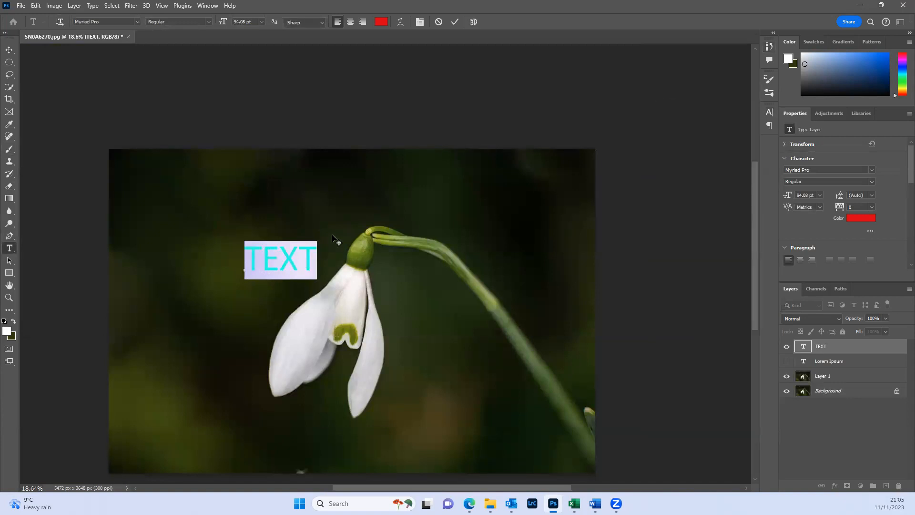
{"action": "left_click", "coordinate": [455, 22]}
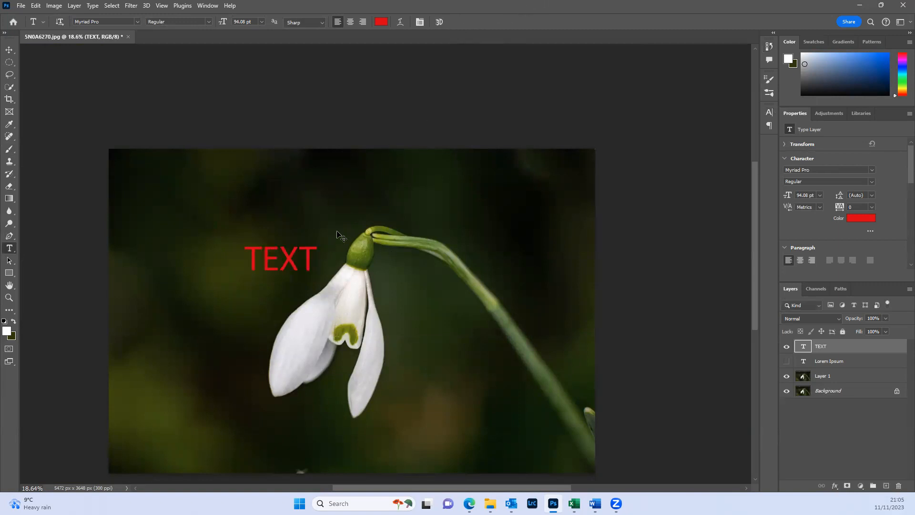
- Free-transform the TEXT layer across the flower to 281.23% width and 153% height and commit the transformation
{"action": "key", "text": "ctrl+t"}
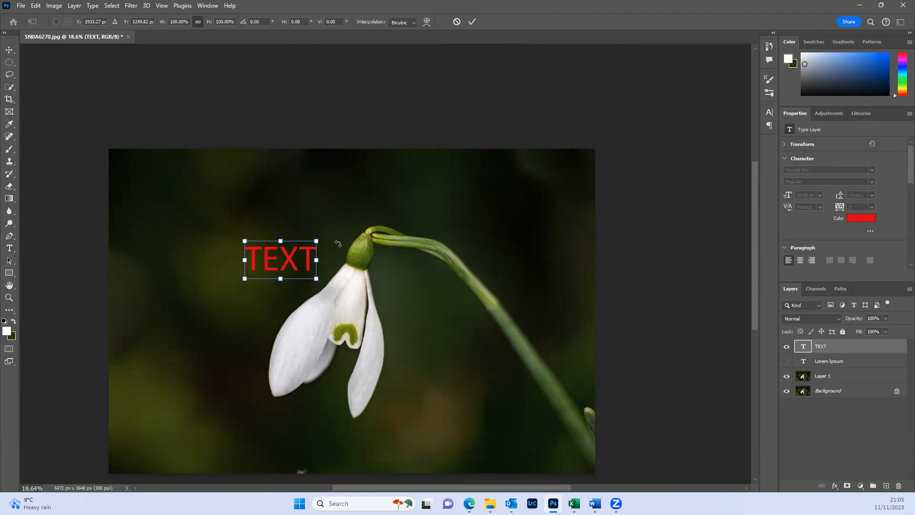
{"action": "right_click", "coordinate": [313, 254]}
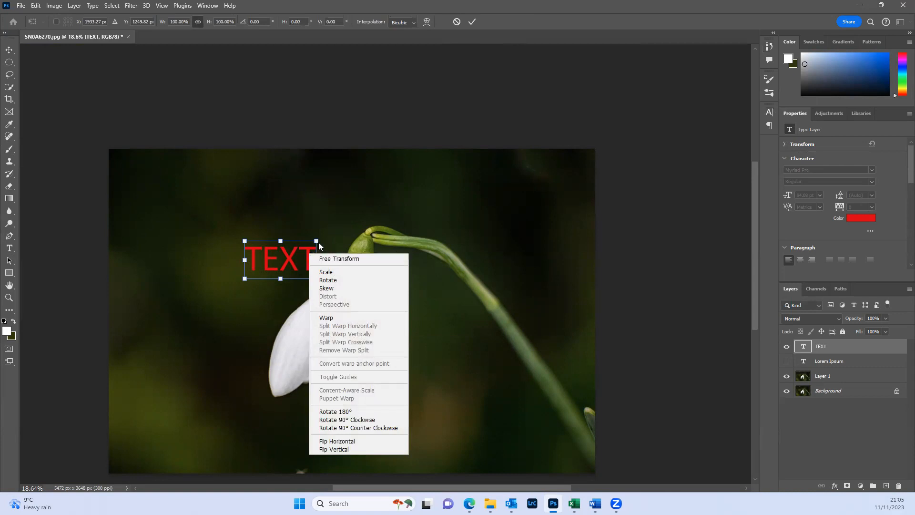
{"action": "left_click", "coordinate": [318, 241]}
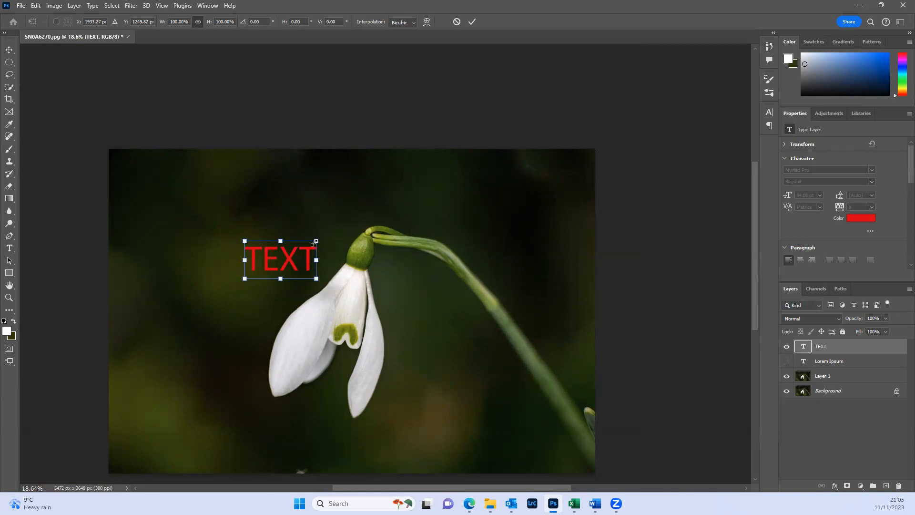
{"action": "left_click_drag", "start_coordinate": [317, 241], "coordinate": [389, 189]}
{"action": "left_click_drag", "start_coordinate": [323, 228], "coordinate": [314, 291]}
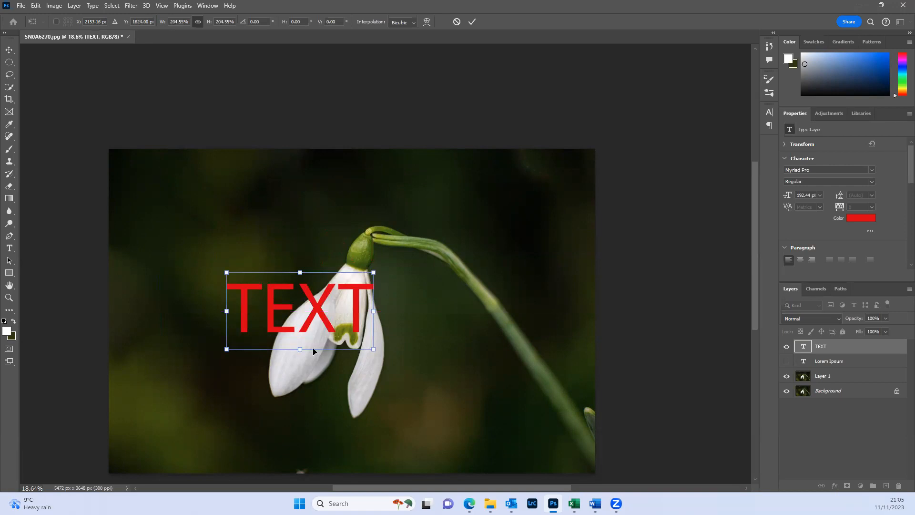
{"action": "left_click_drag", "start_coordinate": [298, 339], "coordinate": [279, 377]}
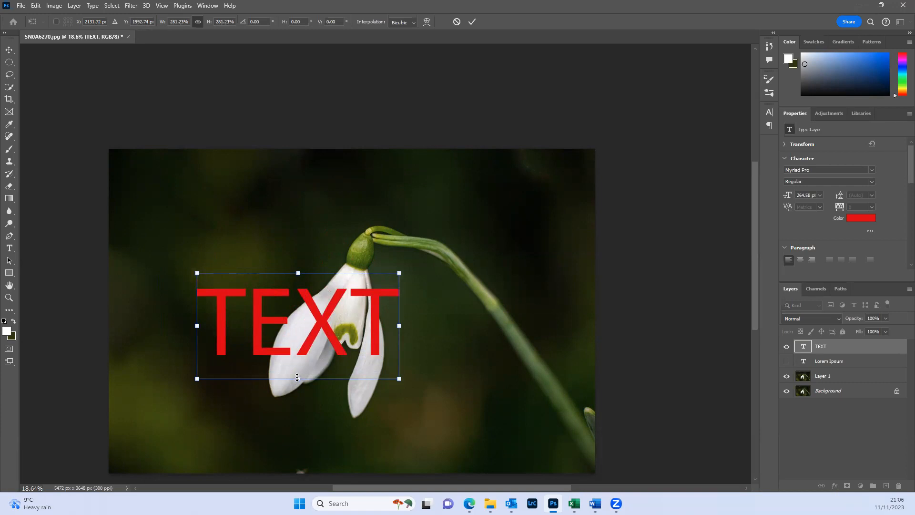
{"action": "left_click_drag", "start_coordinate": [297, 377], "coordinate": [297, 329]}
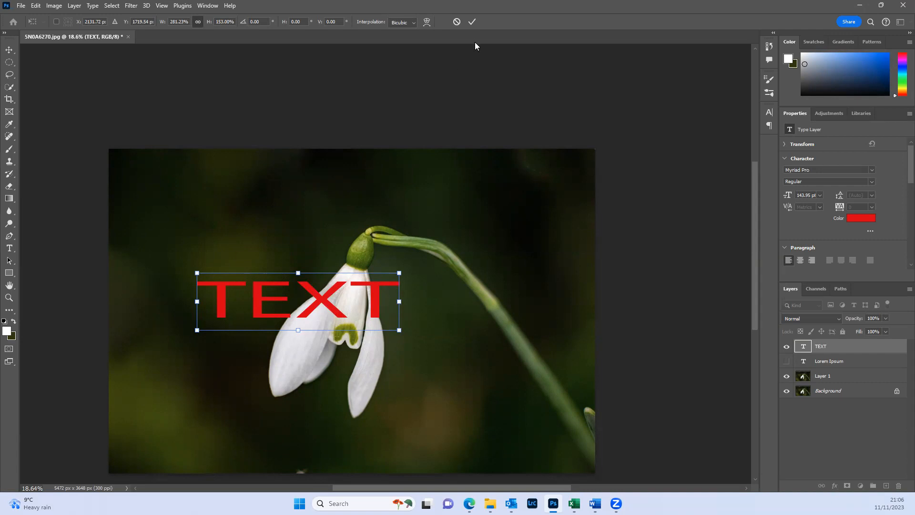
{"action": "left_click", "coordinate": [472, 22]}
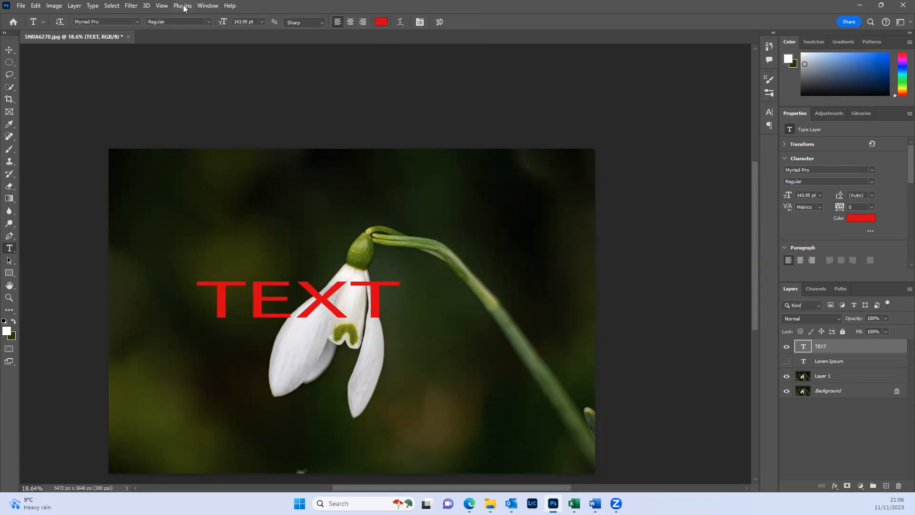
- Show the image's history and step back to the Deselect state before the text layers were added
{"action": "left_click", "coordinate": [208, 5]}
{"action": "left_click", "coordinate": [226, 199]}
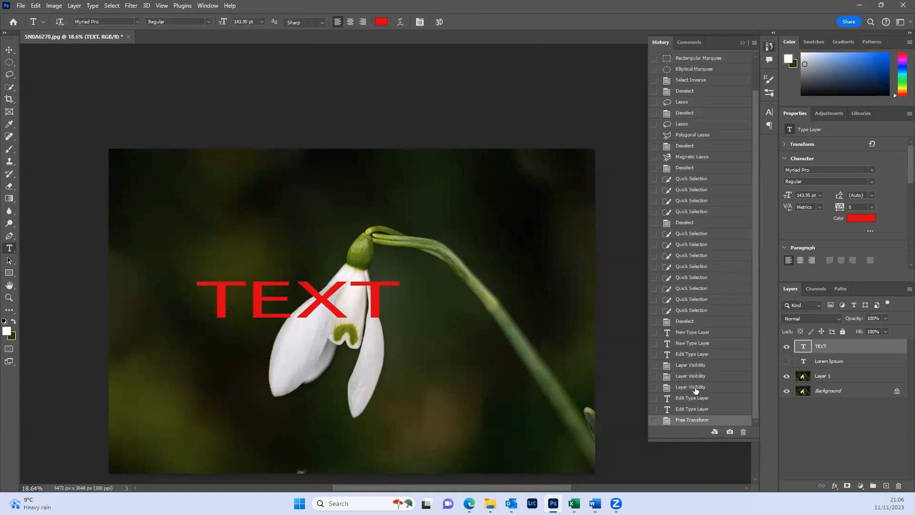
{"action": "left_click", "coordinate": [689, 387]}
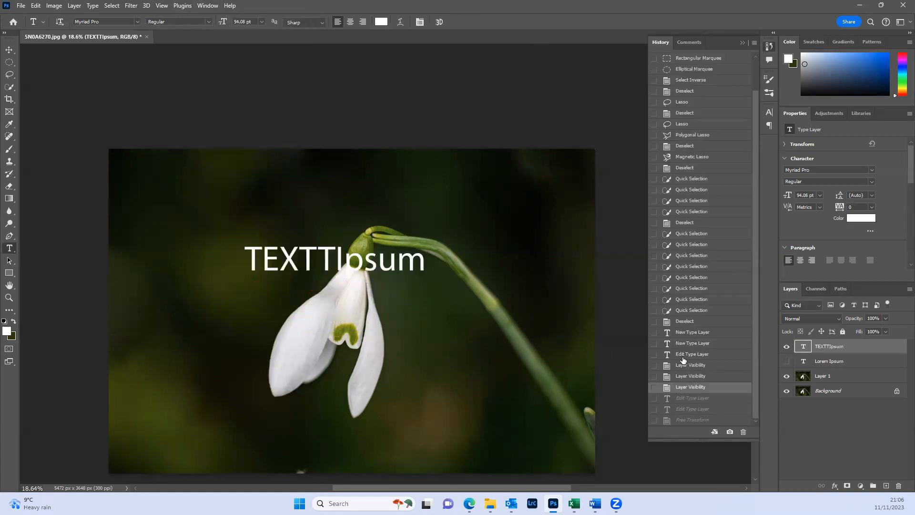
{"action": "left_click", "coordinate": [687, 321]}
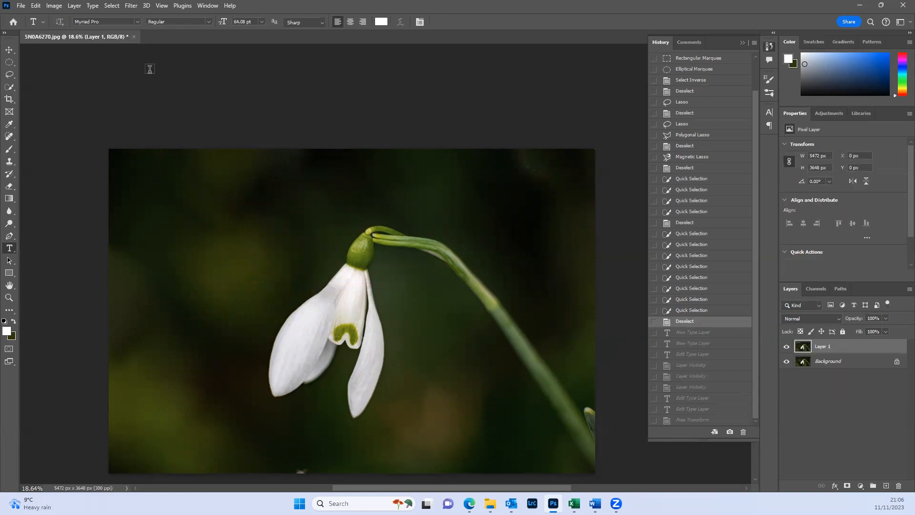
- Open the Image Size settings, switch the width and height units to centimetres, and return them to pixels
{"action": "scroll", "coordinate": [168, 83], "scroll_direction": "down", "scroll_amount": 2}
{"action": "scroll", "coordinate": [159, 88], "scroll_direction": "up", "scroll_amount": 1}
{"action": "left_click_drag", "start_coordinate": [167, 119], "coordinate": [155, 70]}
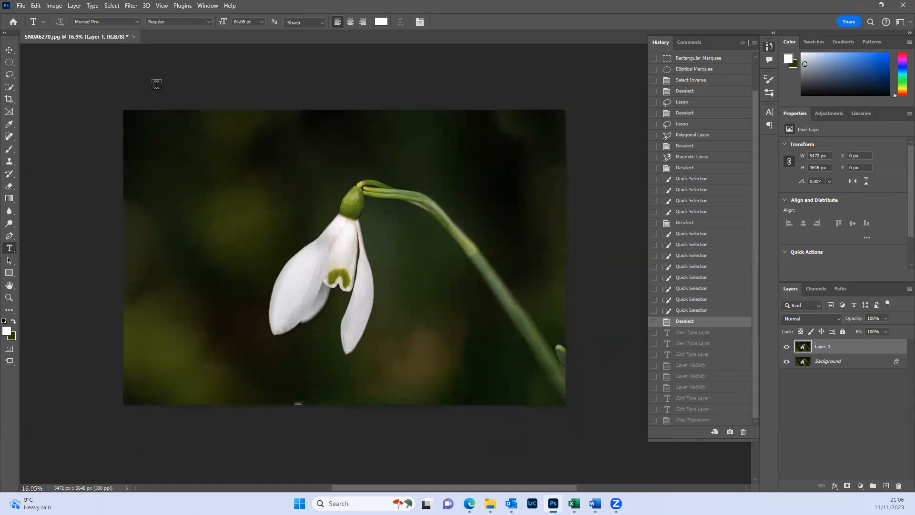
{"action": "scroll", "coordinate": [167, 100], "scroll_direction": "up", "scroll_amount": 1}
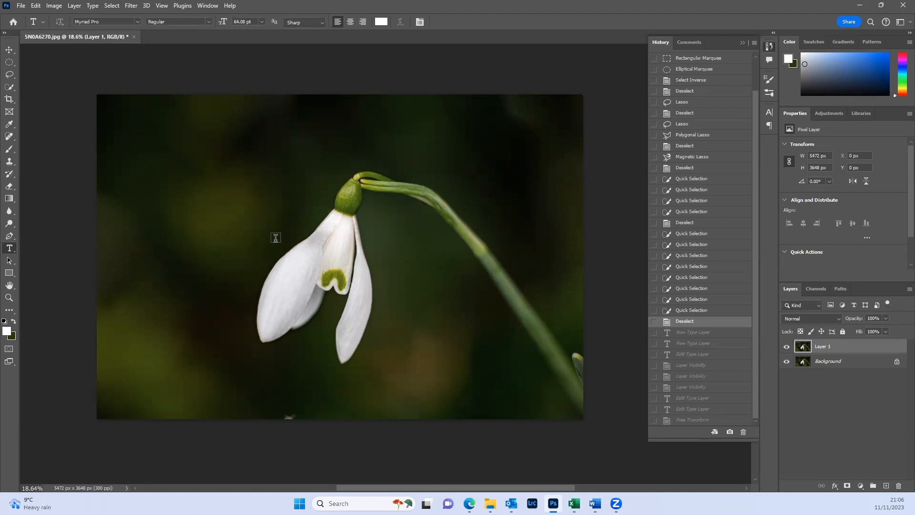
{"action": "left_click", "coordinate": [51, 7]}
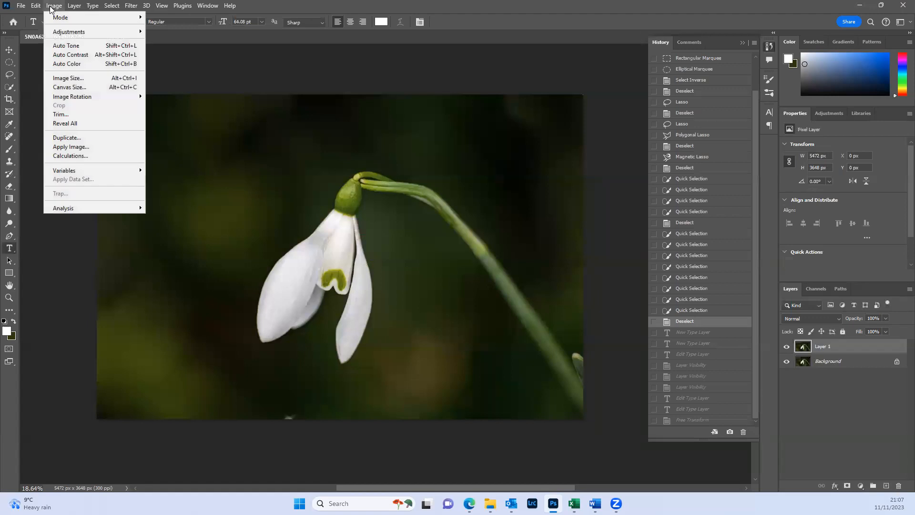
{"action": "left_click", "coordinate": [62, 80]}
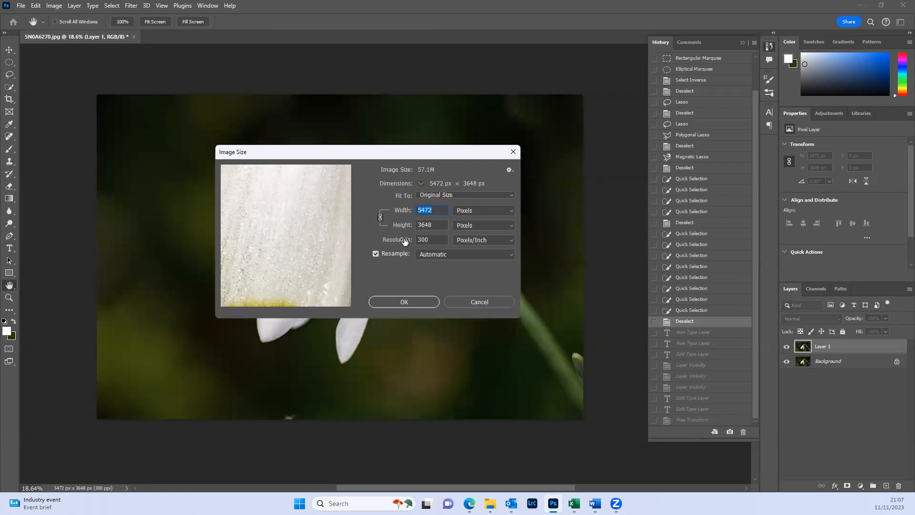
{"action": "left_click", "coordinate": [485, 212]}
{"action": "left_click", "coordinate": [483, 219]}
{"action": "left_click", "coordinate": [489, 213]}
{"action": "left_click", "coordinate": [479, 244]}
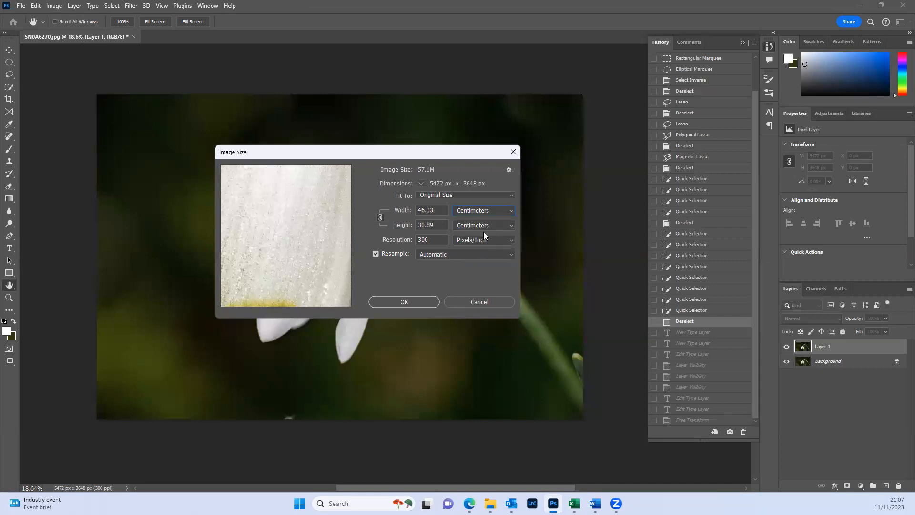
{"action": "left_click", "coordinate": [496, 211]}
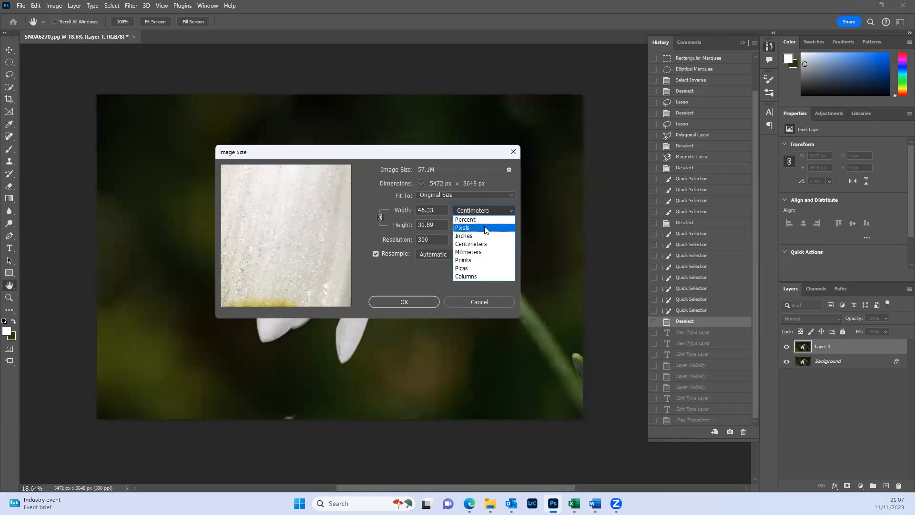
{"action": "left_click", "coordinate": [485, 227]}
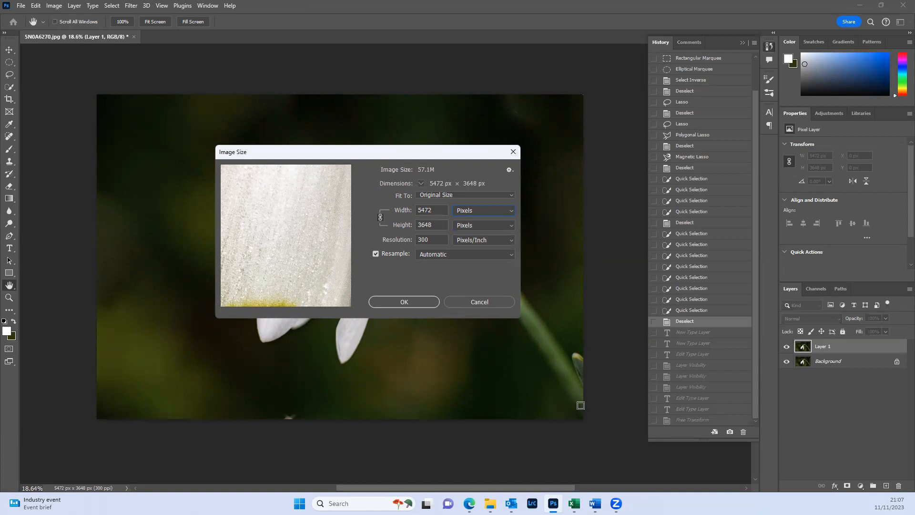
- Resize the image to a width of 1600 pixels, keeping its proportions
{"action": "left_click", "coordinate": [403, 212]}
{"action": "type", "text": "1600"}
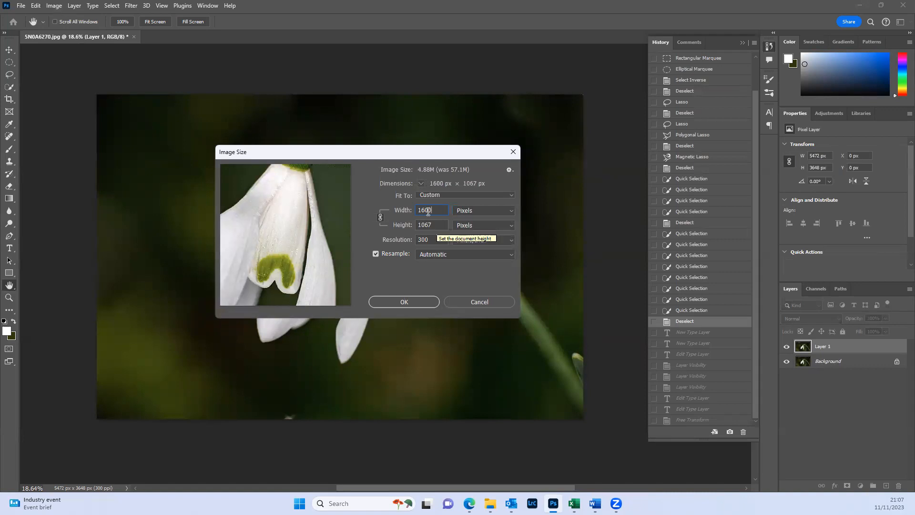
{"action": "left_click", "coordinate": [416, 307]}
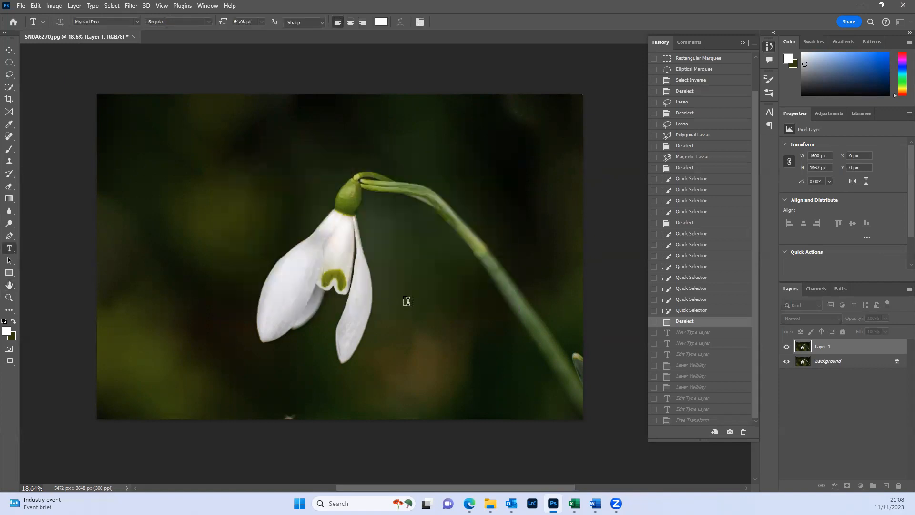
{"action": "left_click", "coordinate": [408, 305]}
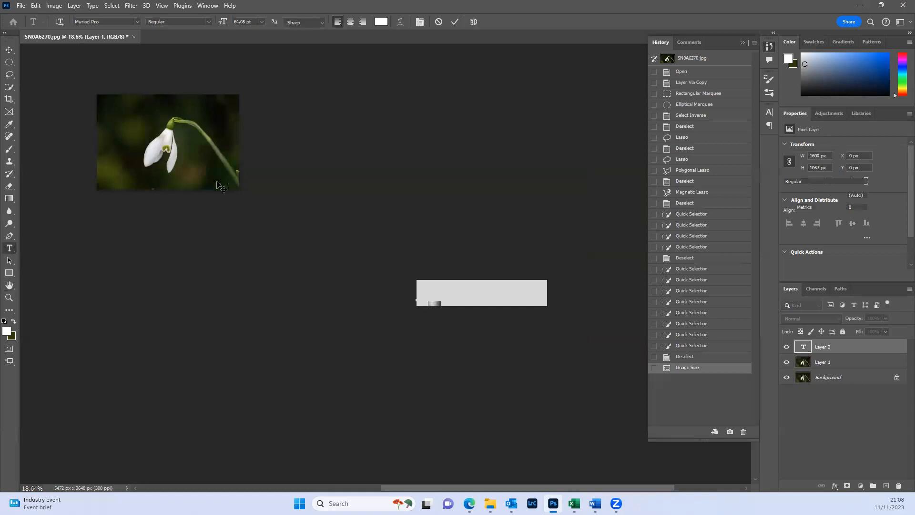
{"action": "scroll", "coordinate": [229, 161], "scroll_direction": "up", "scroll_amount": 1}
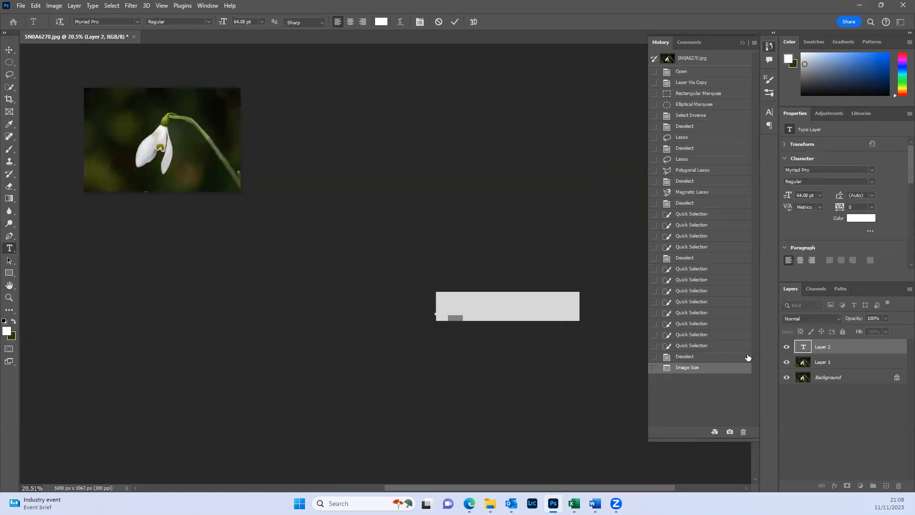
{"action": "left_click", "coordinate": [787, 347]}
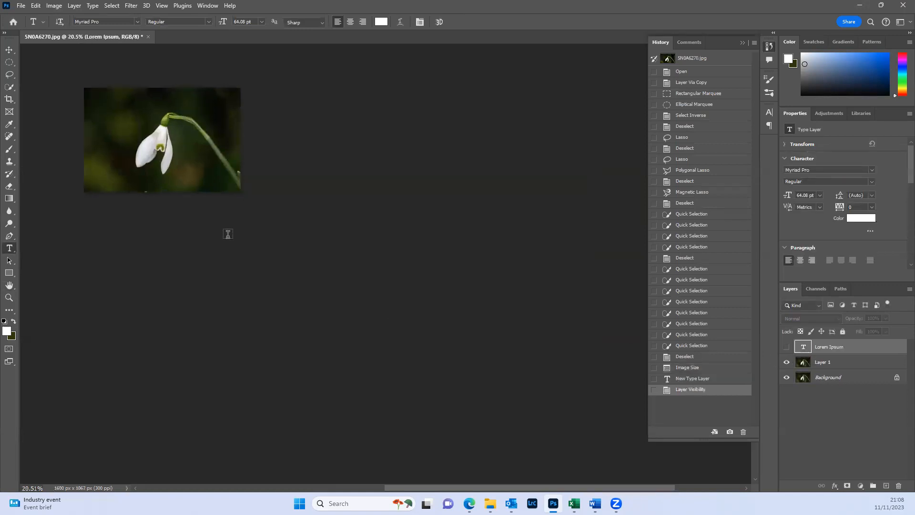
{"action": "scroll", "coordinate": [224, 223], "scroll_direction": "up", "scroll_amount": 4}
{"action": "scroll", "coordinate": [222, 225], "scroll_direction": "down", "scroll_amount": 5}
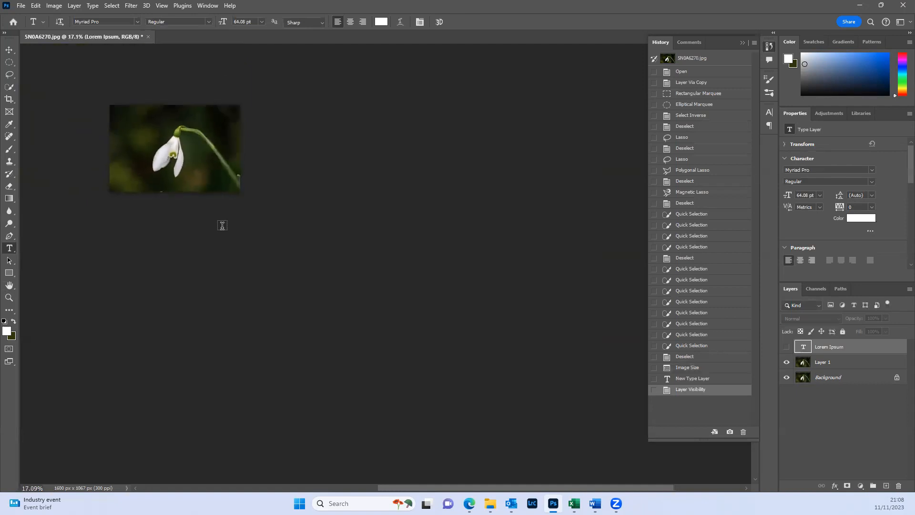
{"action": "scroll", "coordinate": [378, 327], "scroll_direction": "up", "scroll_amount": 3}
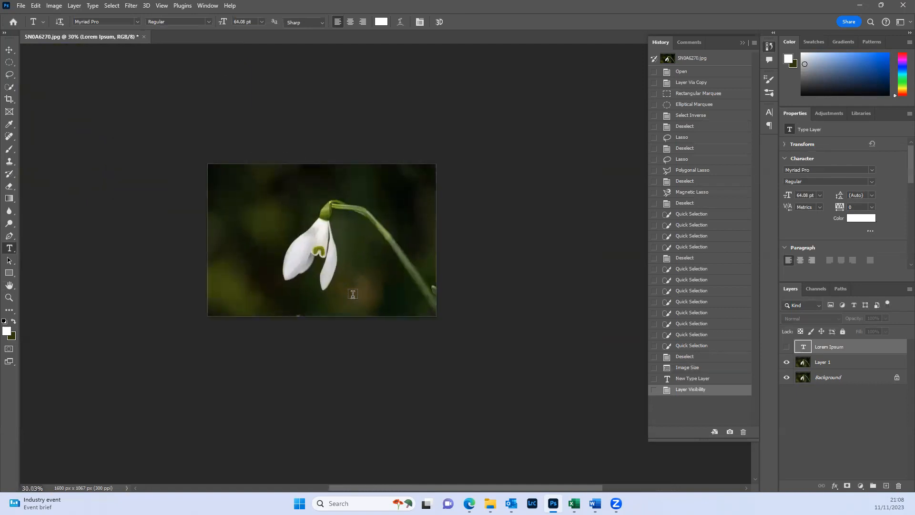
{"action": "scroll", "coordinate": [353, 294], "scroll_direction": "up", "scroll_amount": 3}
{"action": "left_click_drag", "start_coordinate": [337, 280], "coordinate": [393, 339]}
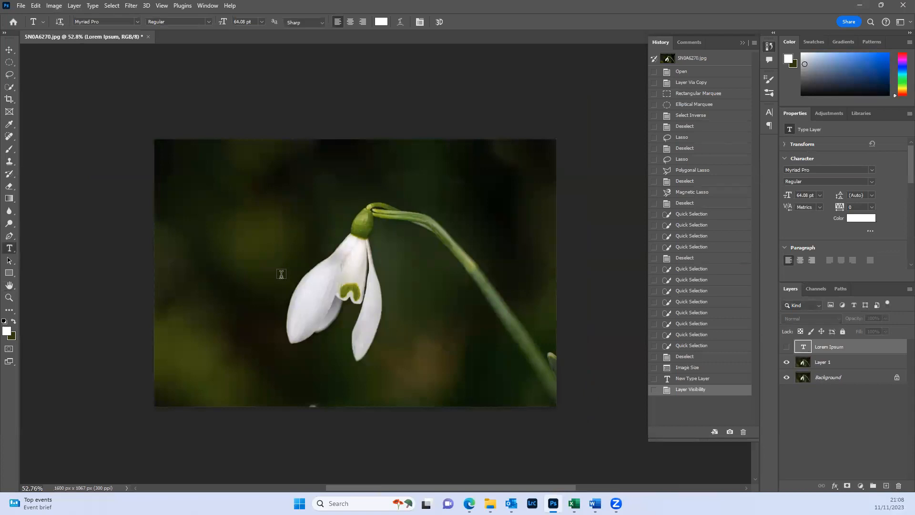
{"action": "scroll", "coordinate": [282, 274], "scroll_direction": "up", "scroll_amount": 1}
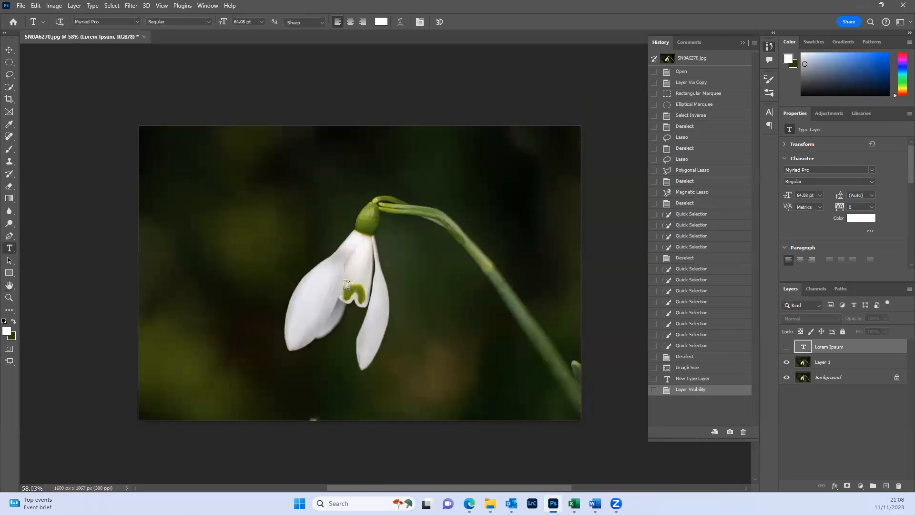
{"action": "scroll", "coordinate": [348, 285], "scroll_direction": "up", "scroll_amount": 1}
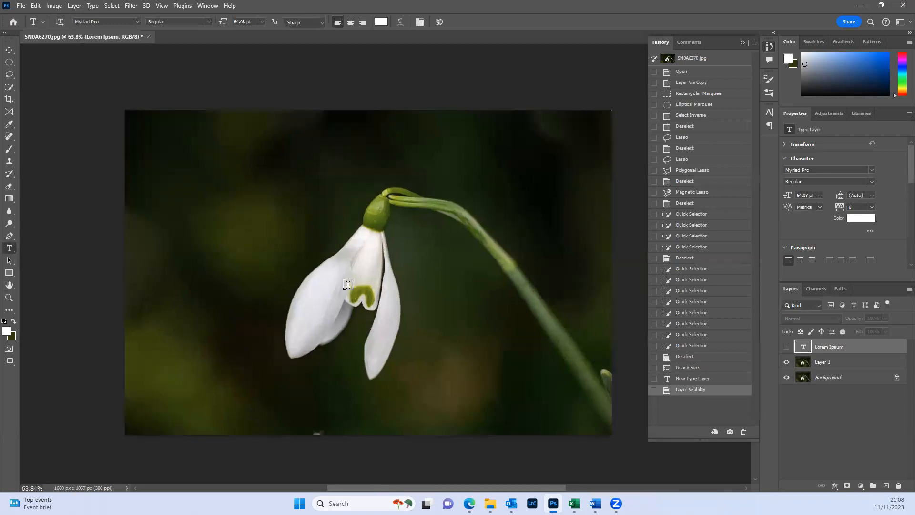
{"action": "key", "text": "ctrl+z"}
{"action": "key", "text": "ctrl+z"}
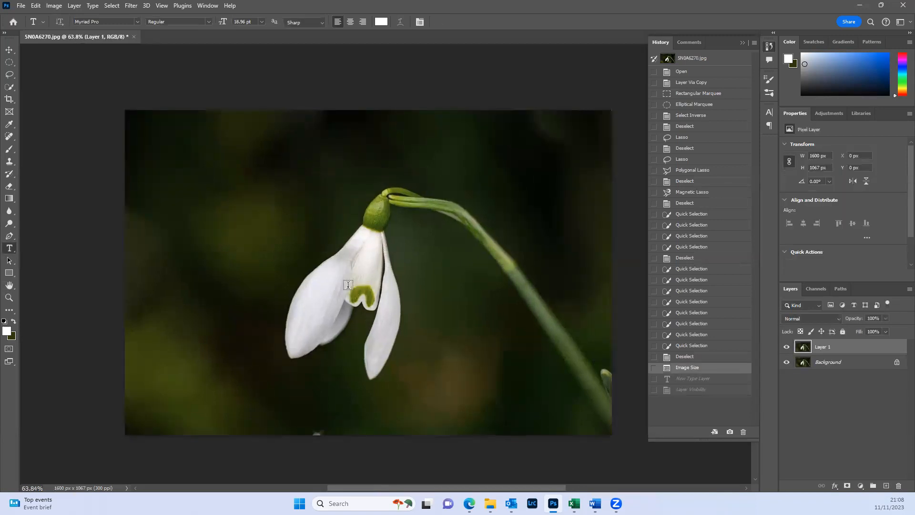
- Step the image back to the Deselect state before the resize and restore the Image Size state
{"action": "left_click", "coordinate": [682, 356]}
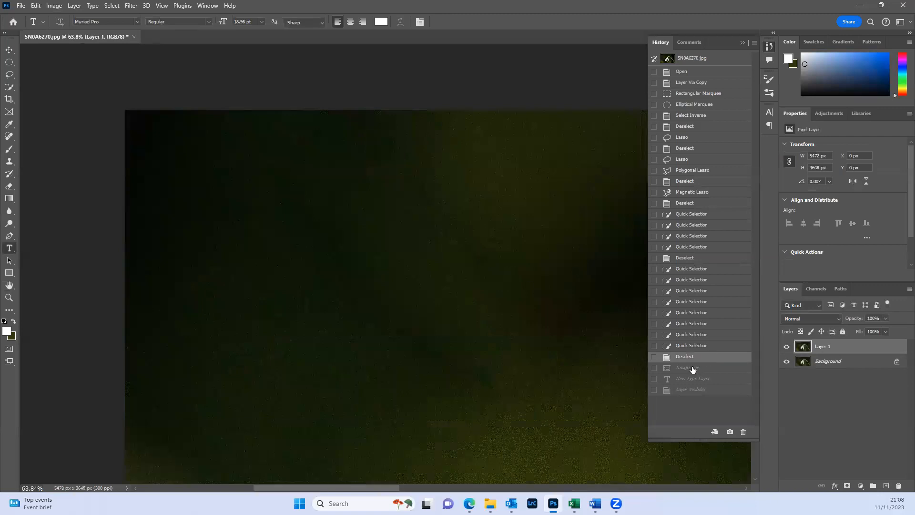
{"action": "left_click", "coordinate": [687, 370]}
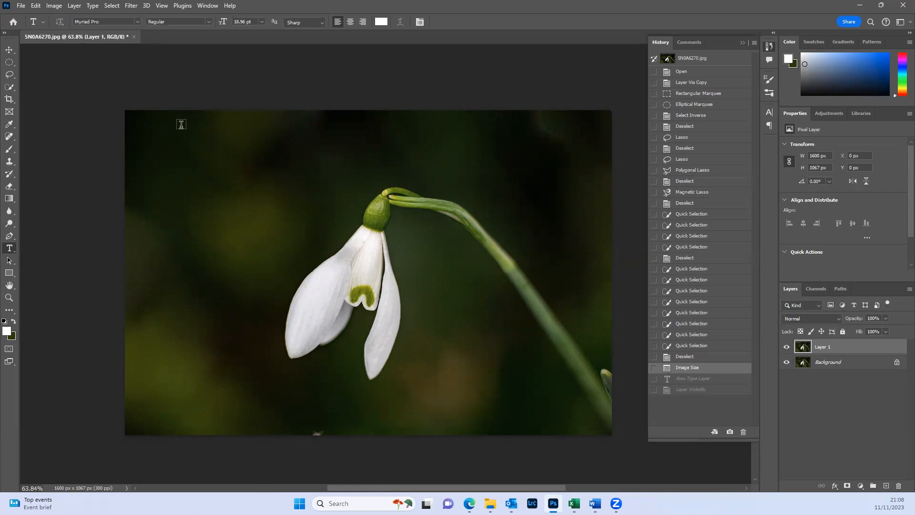
{"action": "left_click", "coordinate": [42, 7]}
{"action": "mouse_move", "coordinate": [54, 7]}
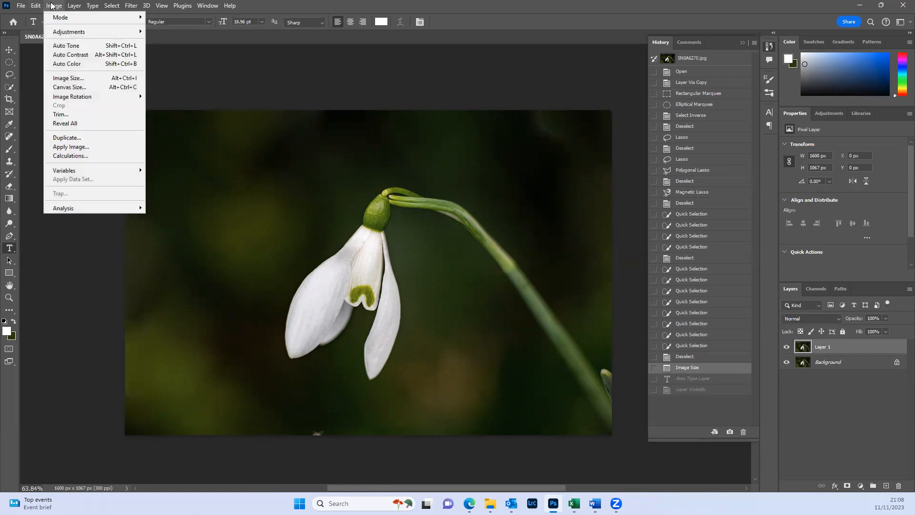
{"action": "left_click", "coordinate": [66, 79]}
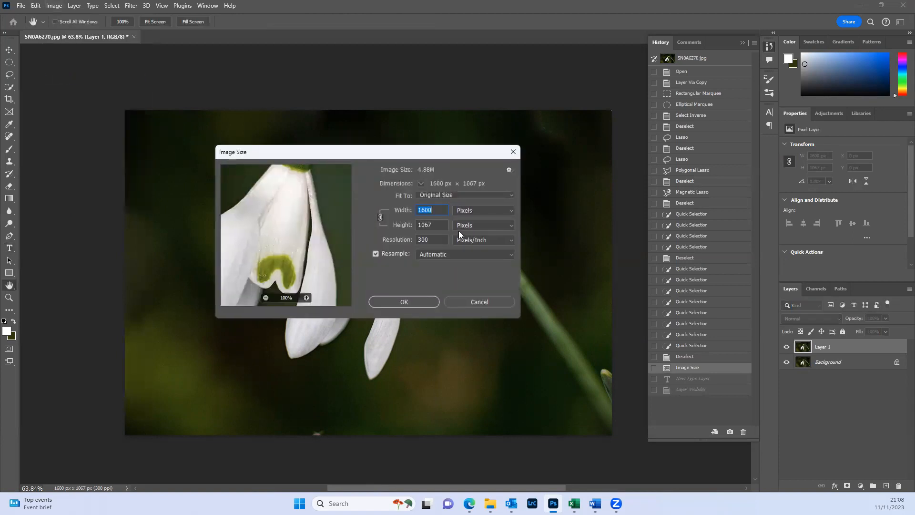
{"action": "left_click_drag", "start_coordinate": [436, 226], "coordinate": [379, 226]}
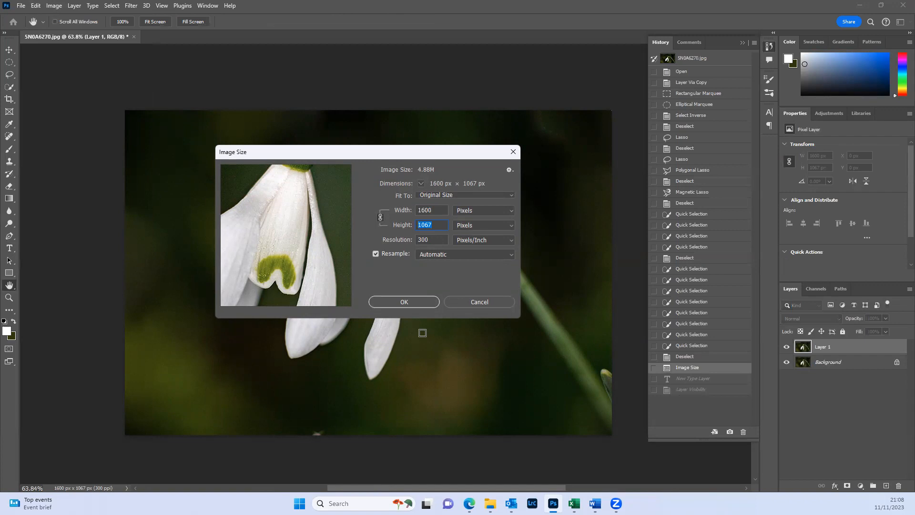
{"action": "type", "text": "1200"}
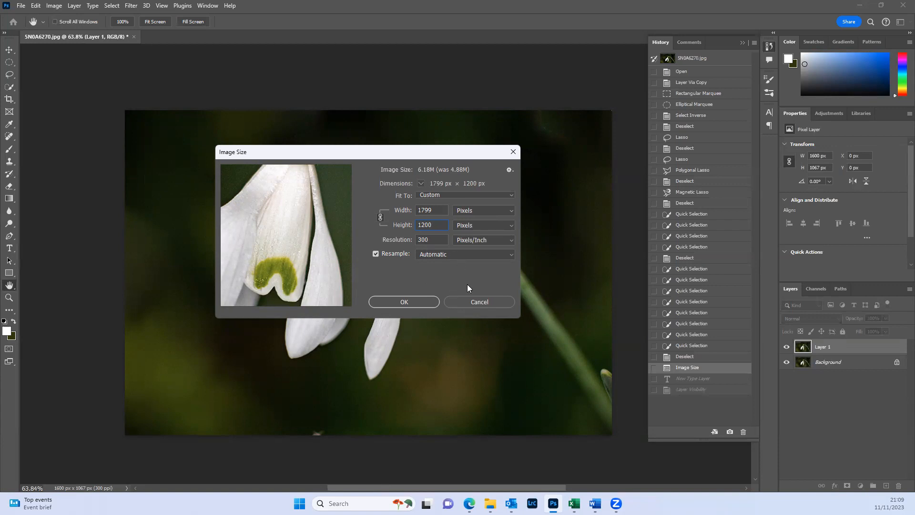
{"action": "left_click", "coordinate": [468, 301]}
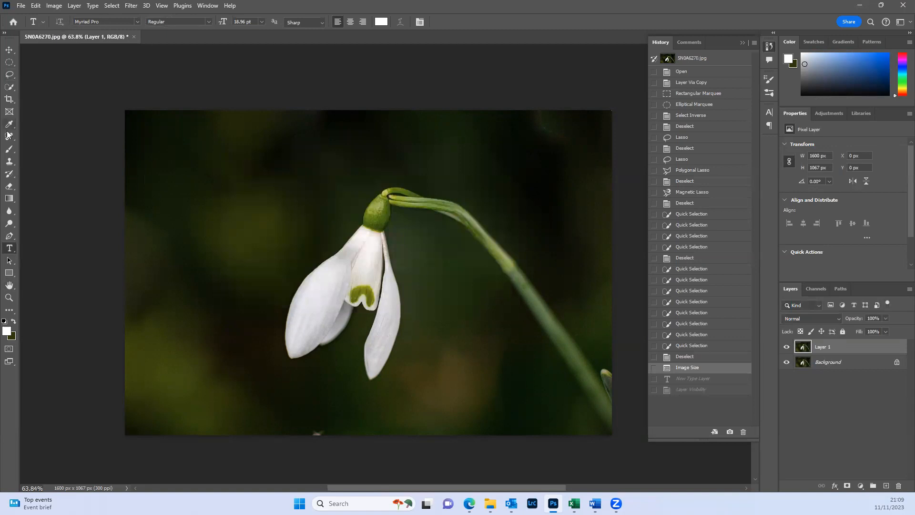
- Crop the image to the 4 : 5 (8 : 10) ratio with the Crop tool
{"action": "left_click", "coordinate": [9, 86]}
{"action": "left_click", "coordinate": [9, 99]}
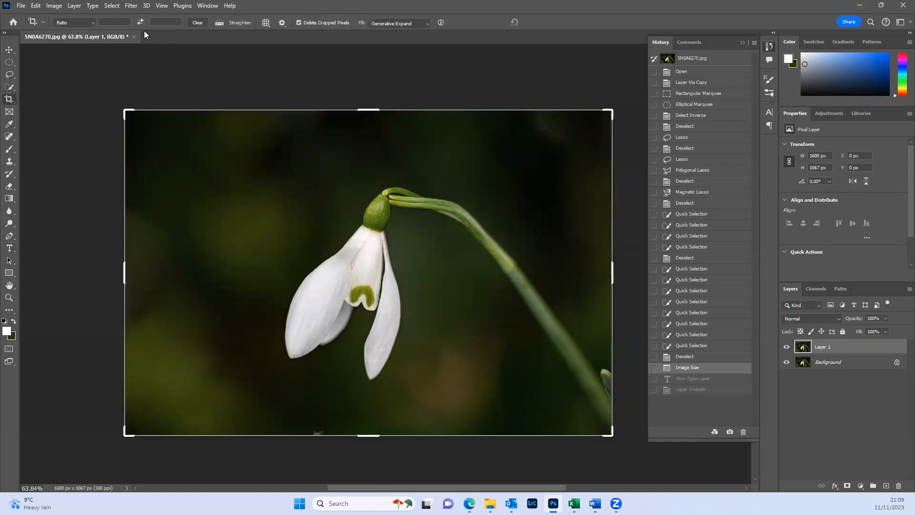
{"action": "left_click", "coordinate": [93, 22]}
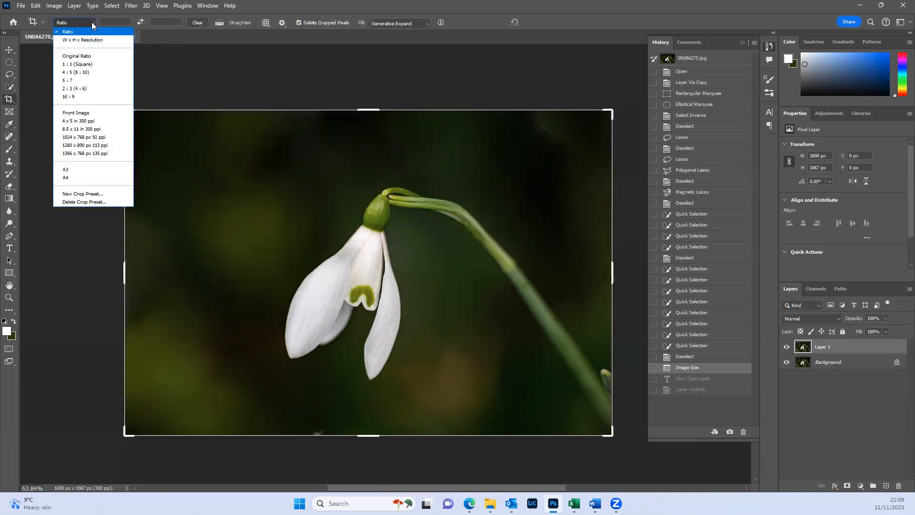
{"action": "left_click", "coordinate": [90, 71]}
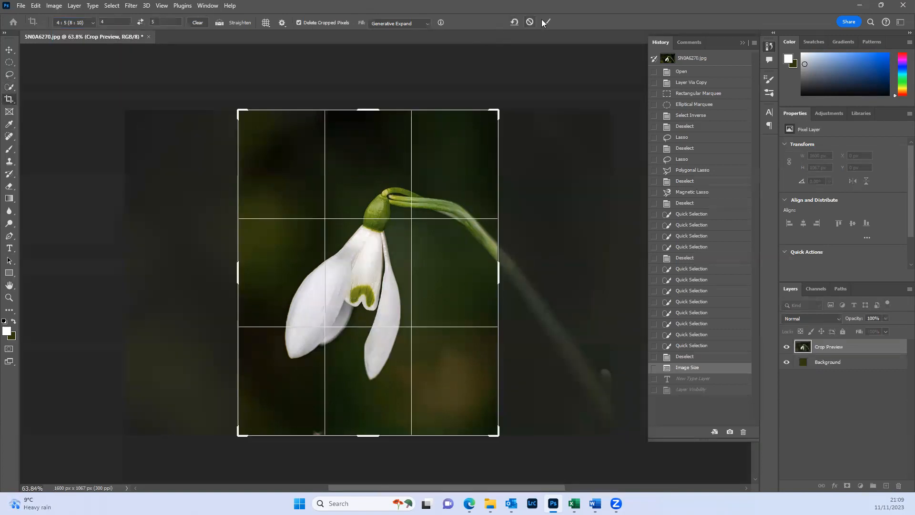
{"action": "key", "text": "Return"}
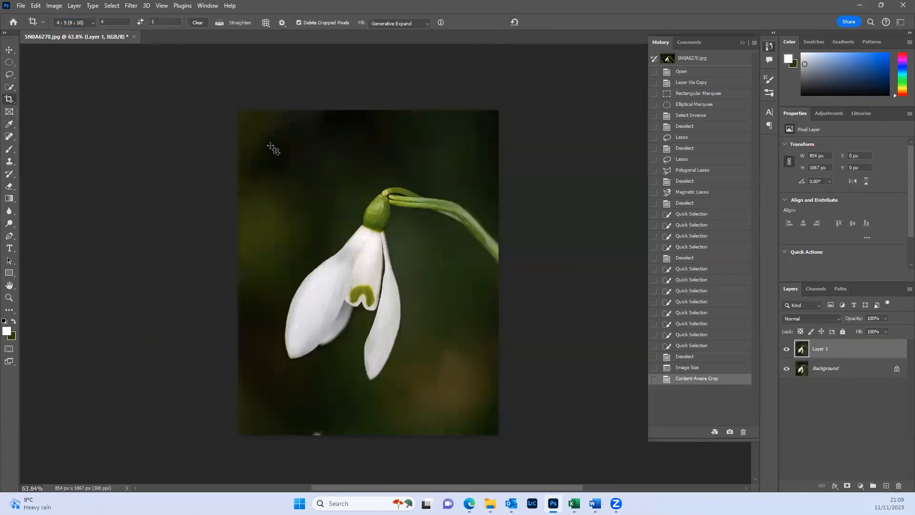
- Resize the cropped image to a height of 1200 pixels, keeping its proportions
{"action": "left_click", "coordinate": [53, 5]}
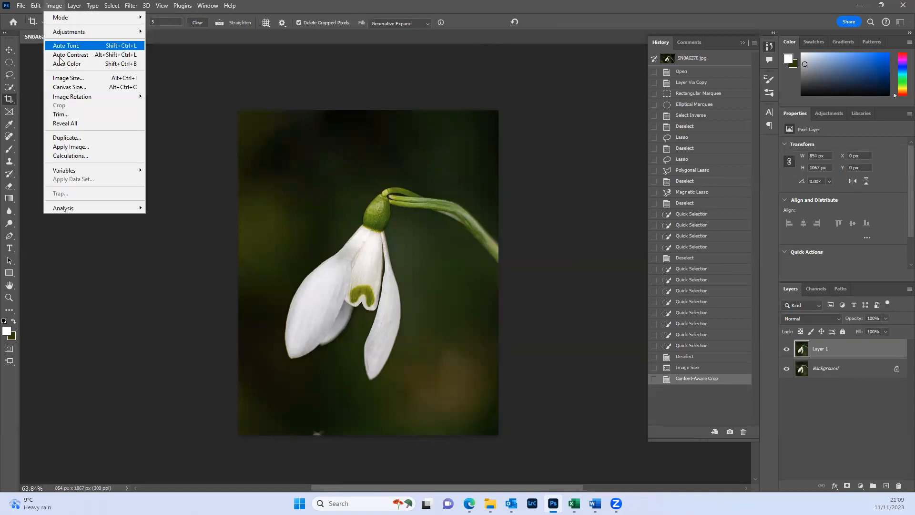
{"action": "left_click", "coordinate": [124, 79]}
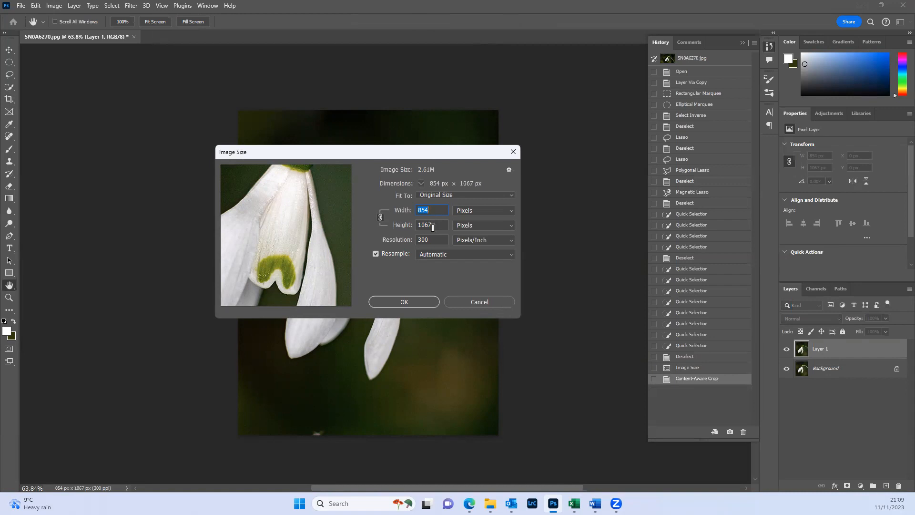
{"action": "key", "text": "Tab"}
{"action": "type", "text": "1200"}
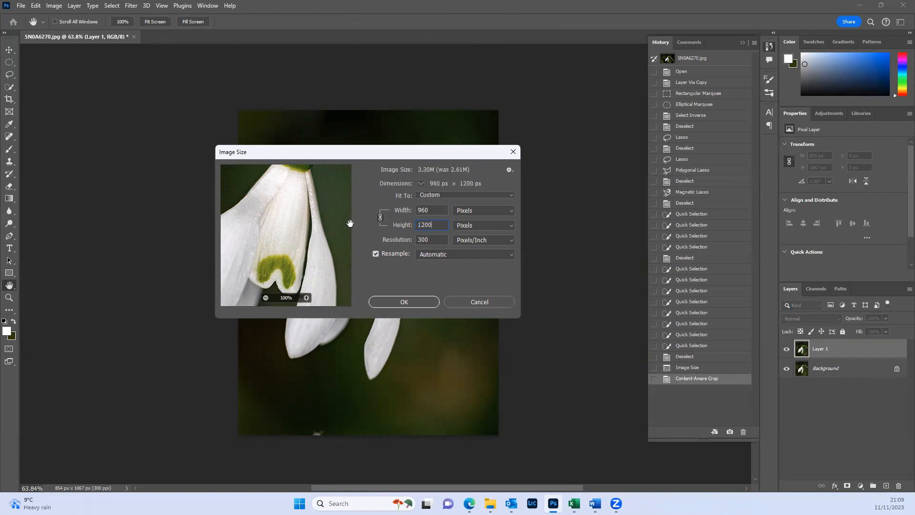
{"action": "left_click", "coordinate": [426, 301]}
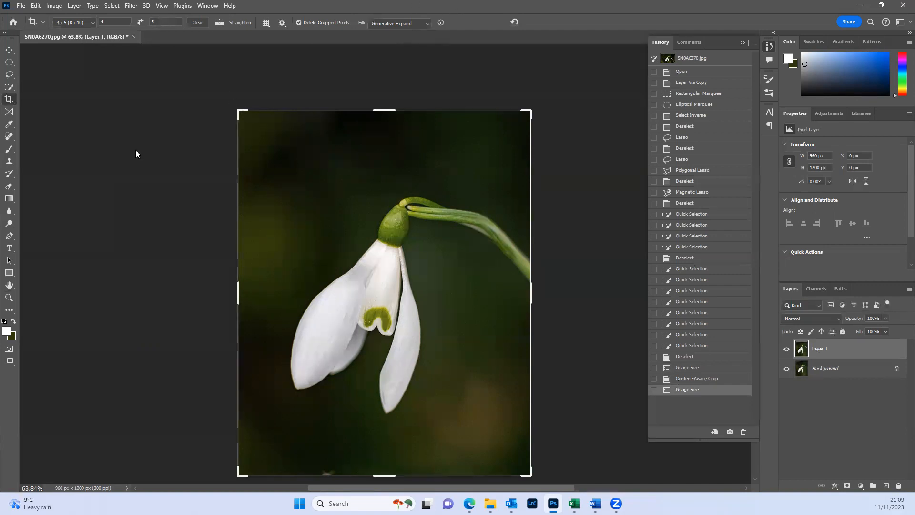
- Convert the image to the sRGB IEC61966-2.1 profile, flattening its layers to preserve appearance
{"action": "left_click", "coordinate": [9, 50]}
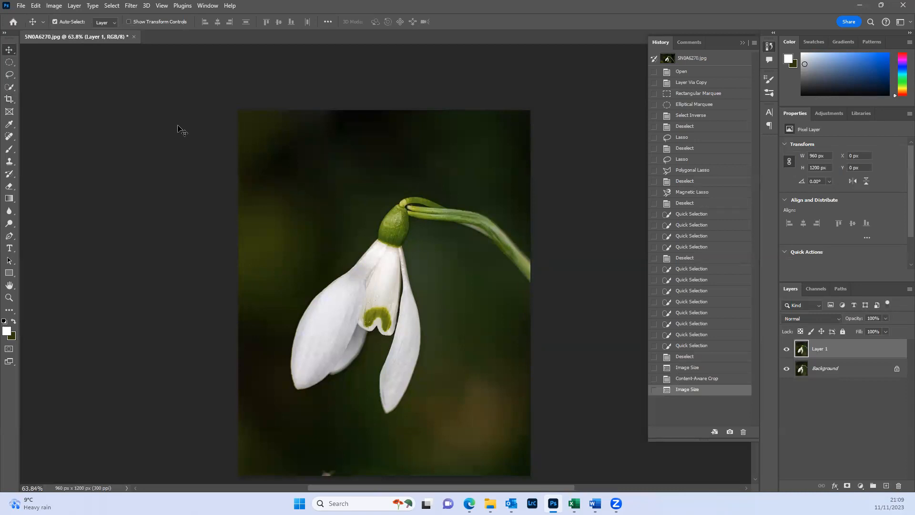
{"action": "left_click", "coordinate": [35, 7]}
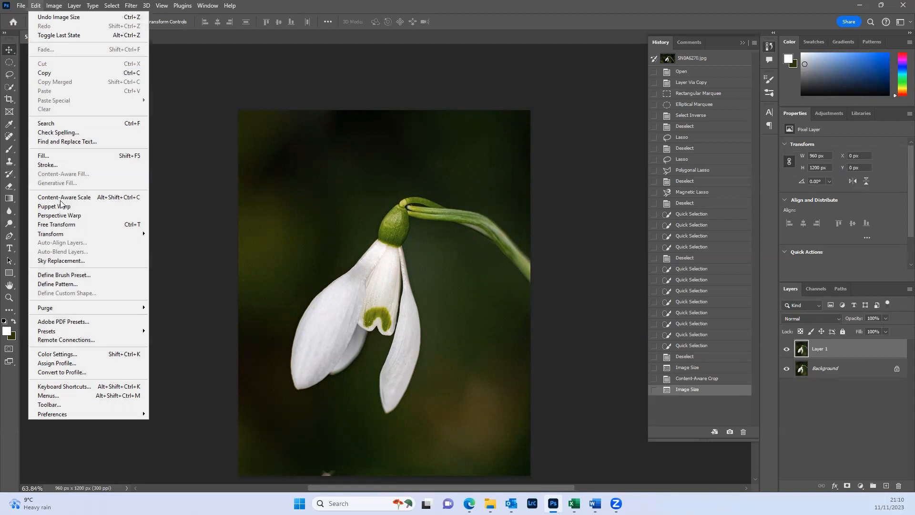
{"action": "left_click", "coordinate": [71, 372]}
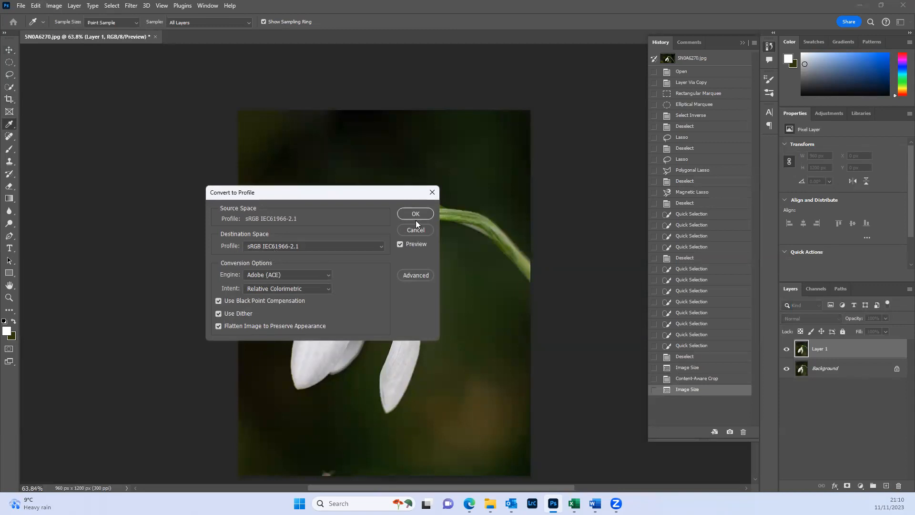
{"action": "left_click", "coordinate": [378, 246]}
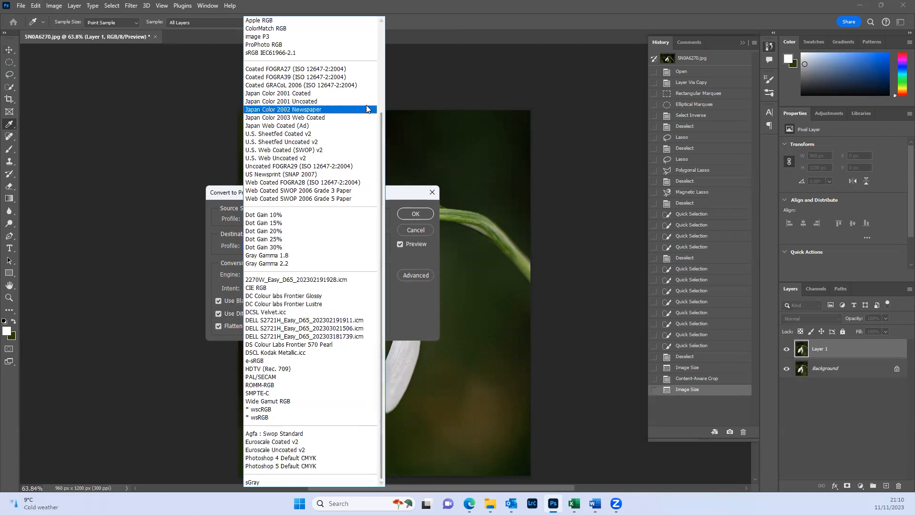
{"action": "left_click", "coordinate": [278, 53]}
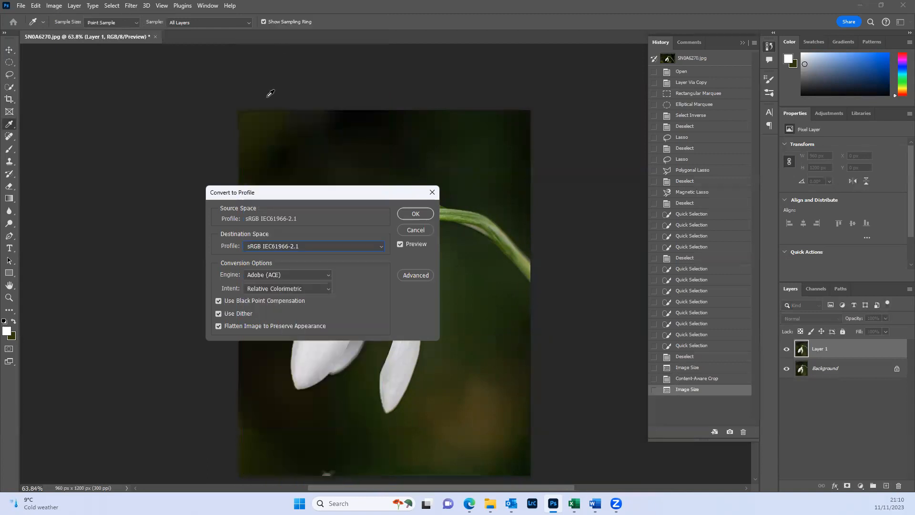
{"action": "left_click", "coordinate": [416, 214]}
{"action": "key", "text": "v"}
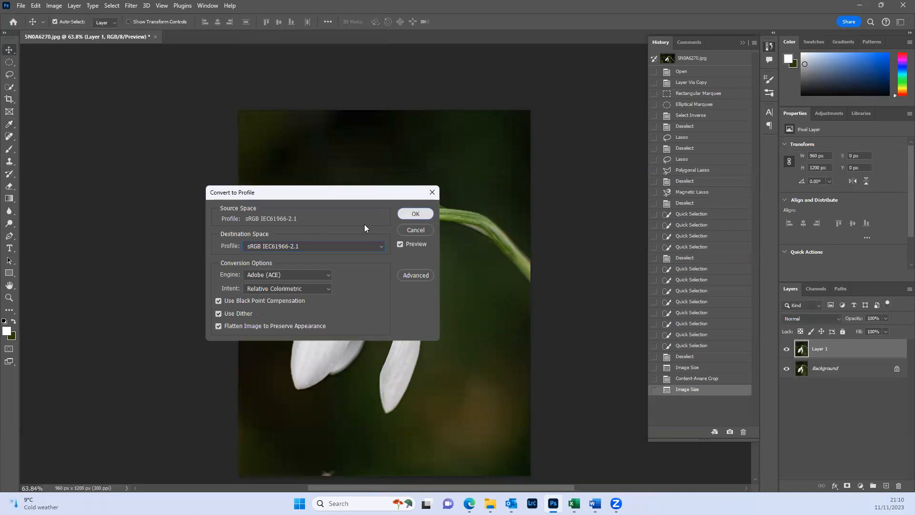
- Assign the Apple RGB colour profile to the flattened image
{"action": "left_click", "coordinate": [36, 6]}
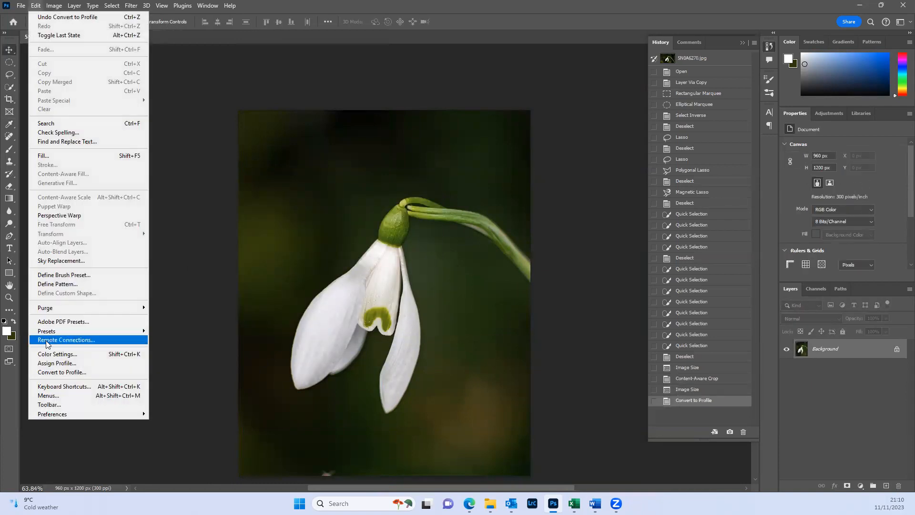
{"action": "left_click", "coordinate": [56, 365]}
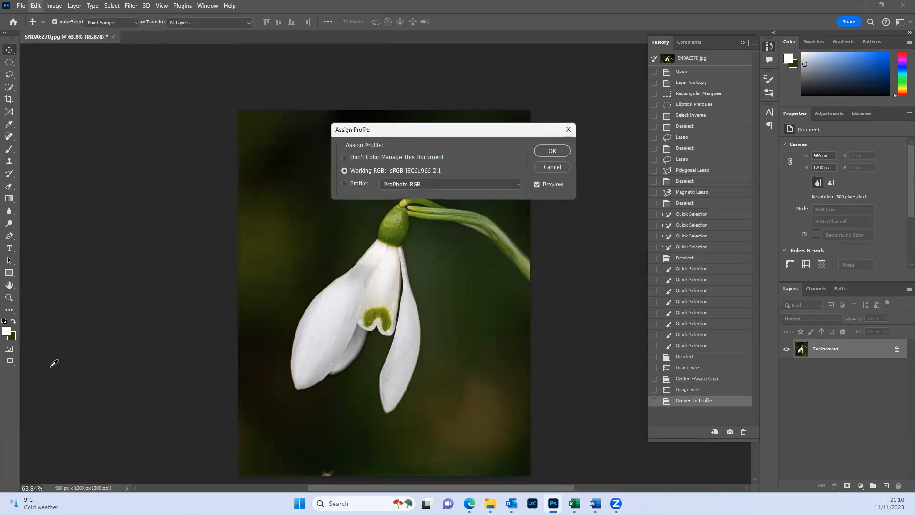
{"action": "left_click", "coordinate": [494, 187]}
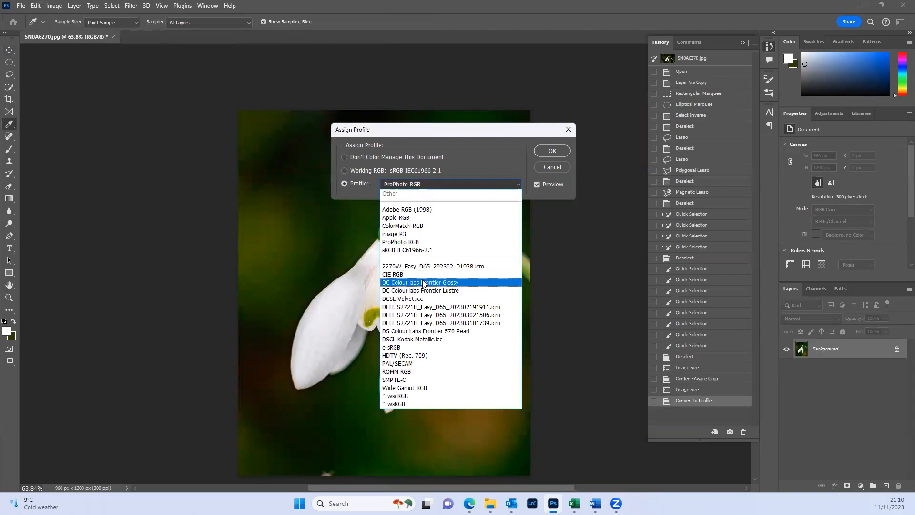
{"action": "left_click", "coordinate": [421, 217]}
{"action": "left_click", "coordinate": [557, 154]}
{"action": "key", "text": "v"}
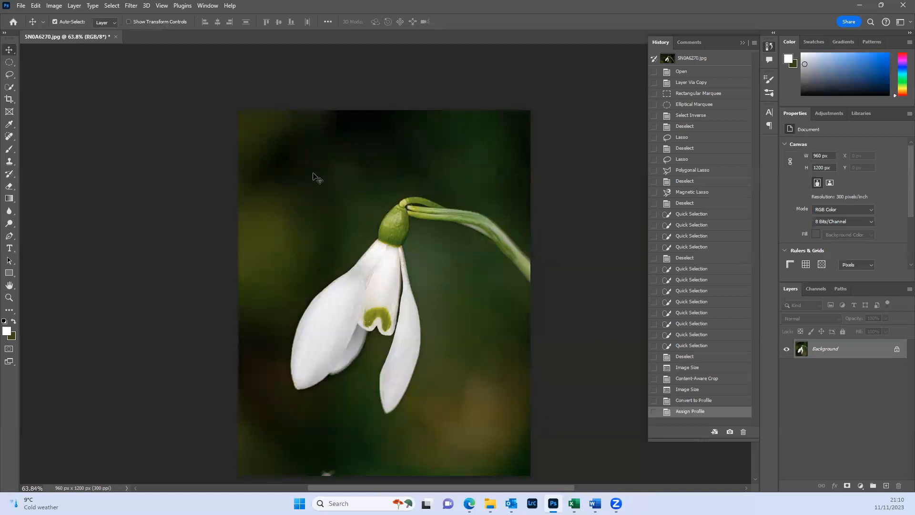
- Assign the DCSL Velvet.icc colour profile to the image
{"action": "left_click", "coordinate": [53, 8]}
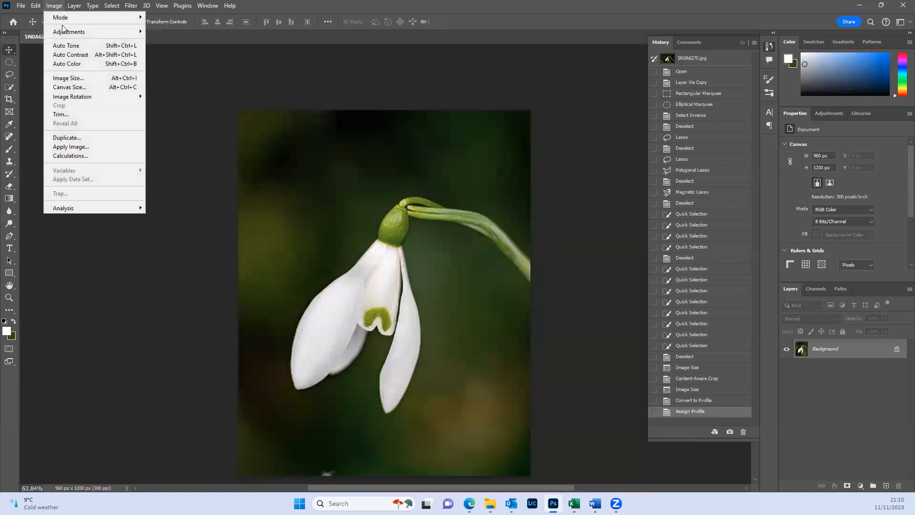
{"action": "mouse_move", "coordinate": [36, 6]}
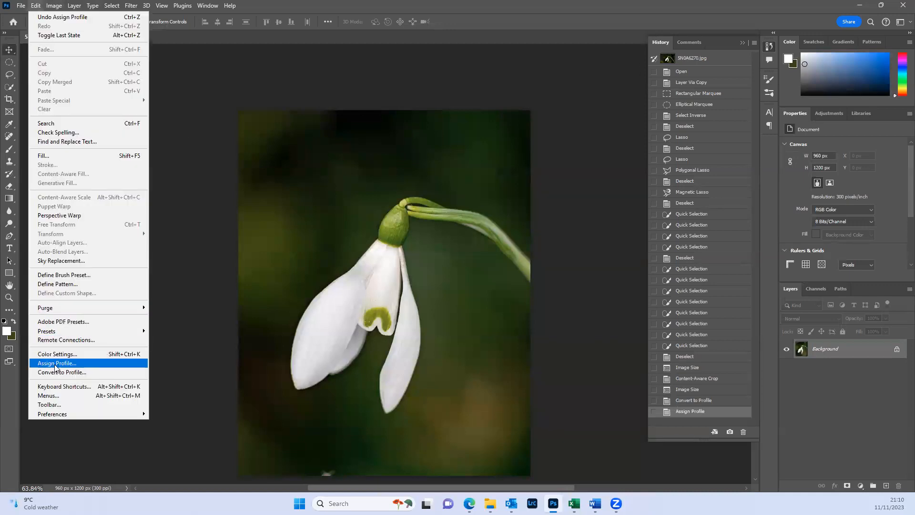
{"action": "left_click", "coordinate": [71, 363]}
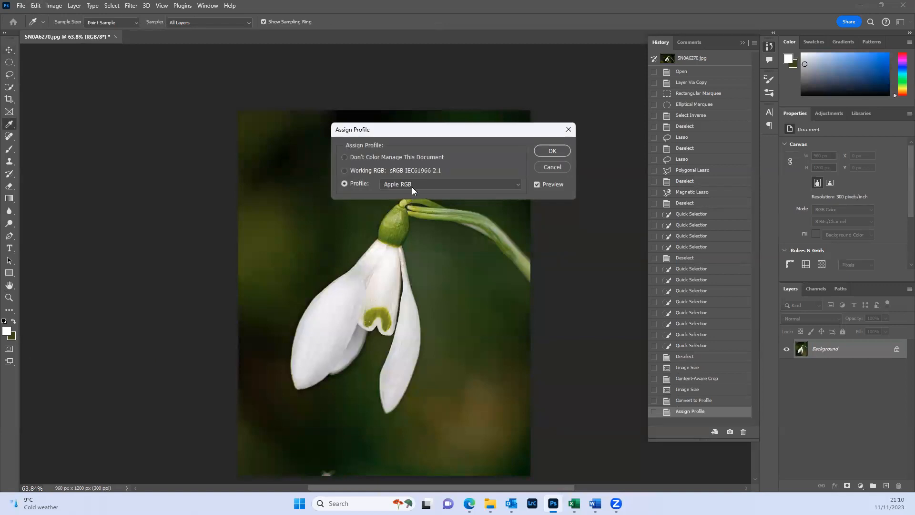
{"action": "left_click", "coordinate": [412, 186]}
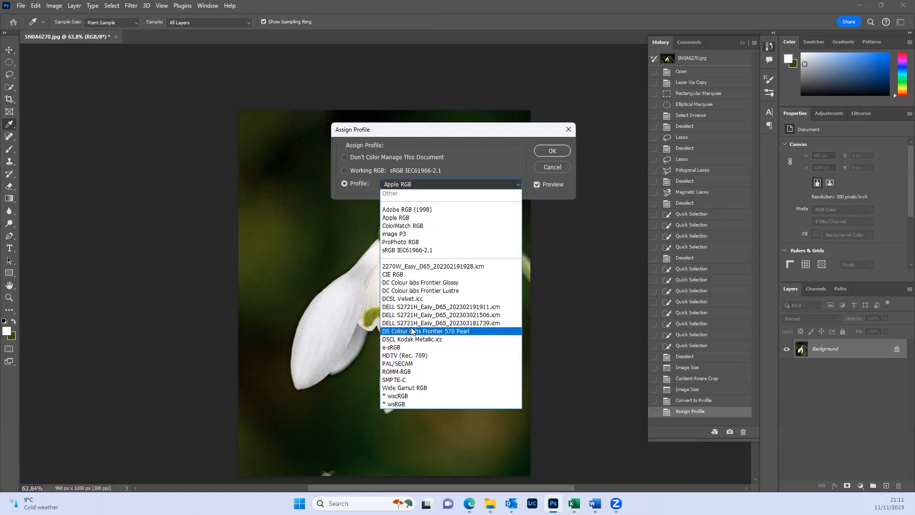
{"action": "left_click", "coordinate": [413, 299]}
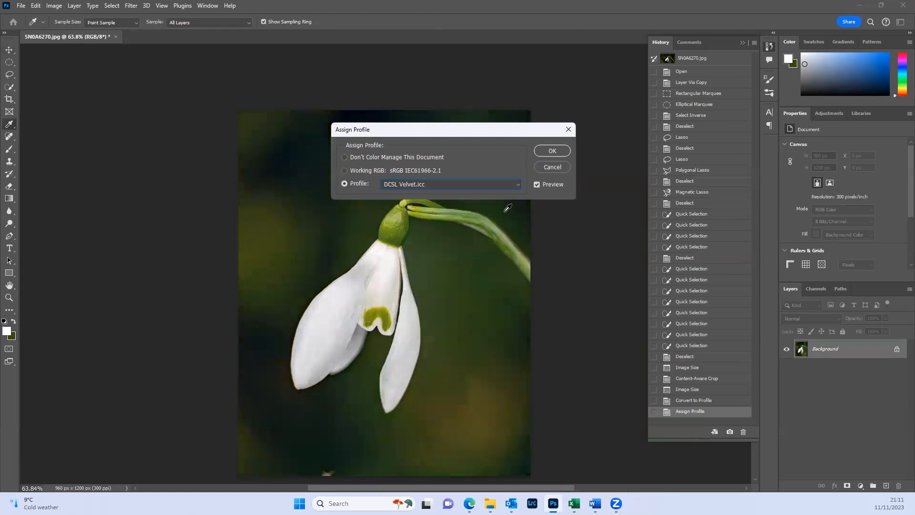
{"action": "left_click", "coordinate": [550, 151]}
{"action": "key", "text": "v"}
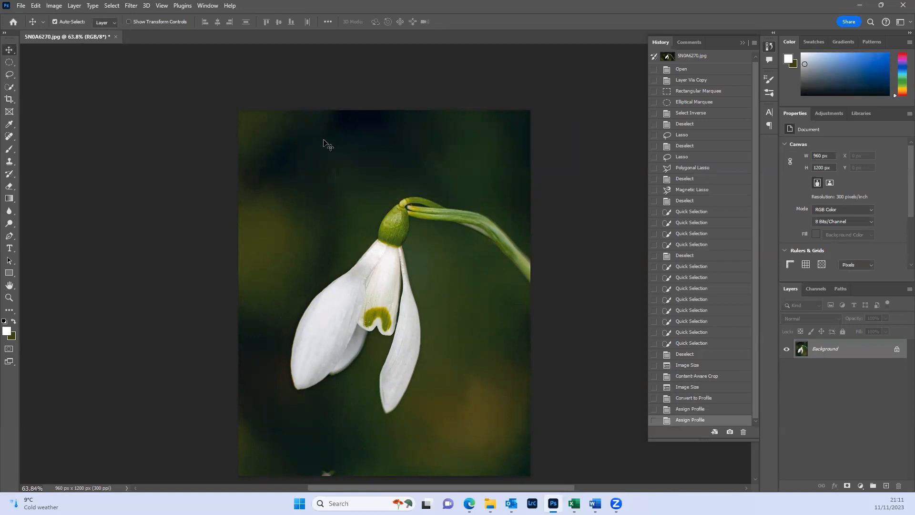
- Assign the working RGB profile, sRGB IEC61966-2.1, to the image
{"action": "left_click", "coordinate": [48, 7]}
{"action": "mouse_move", "coordinate": [37, 7]}
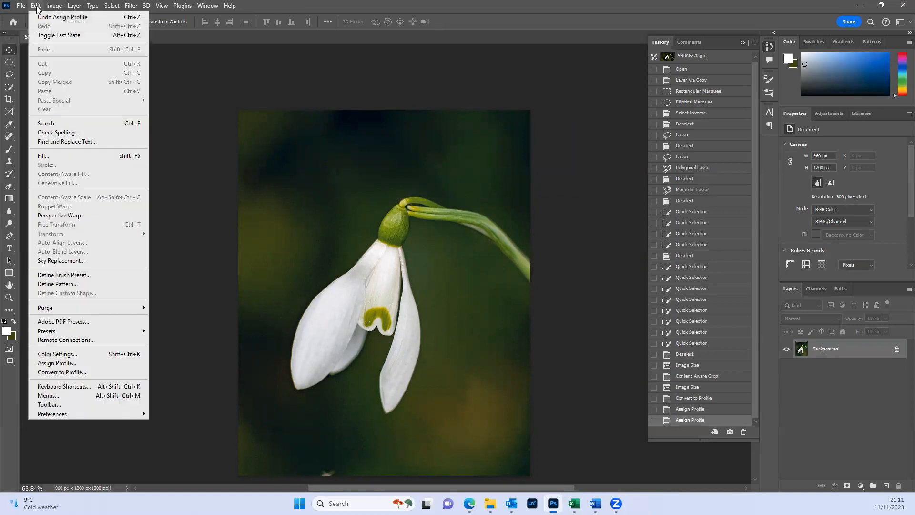
{"action": "left_click", "coordinate": [86, 363]}
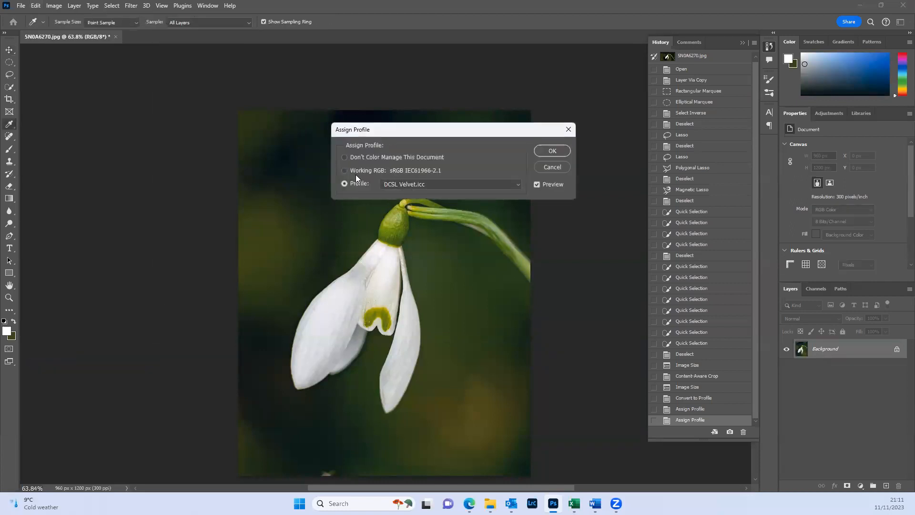
{"action": "left_click", "coordinate": [357, 171]}
{"action": "left_click", "coordinate": [543, 151]}
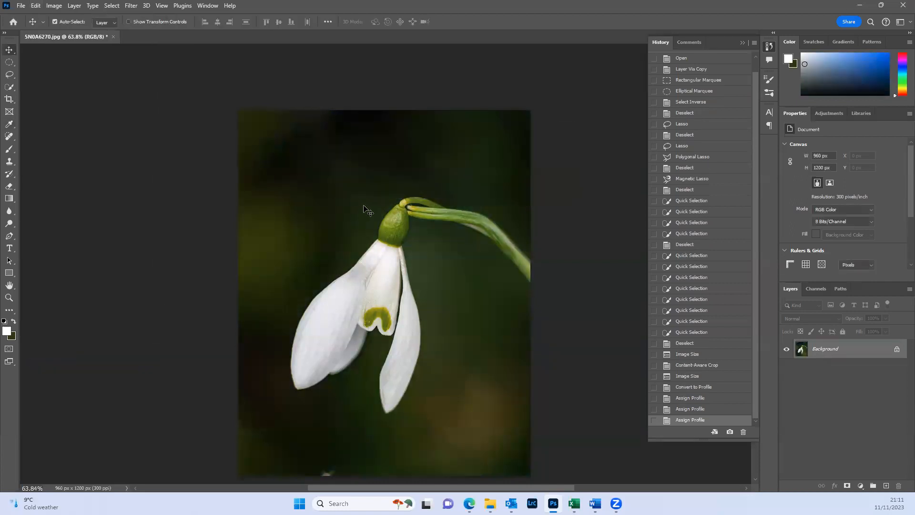
- Run Convert to Profile on the flattened image with sRGB IEC61966-2.1 as the destination space
{"action": "left_click", "coordinate": [36, 5]}
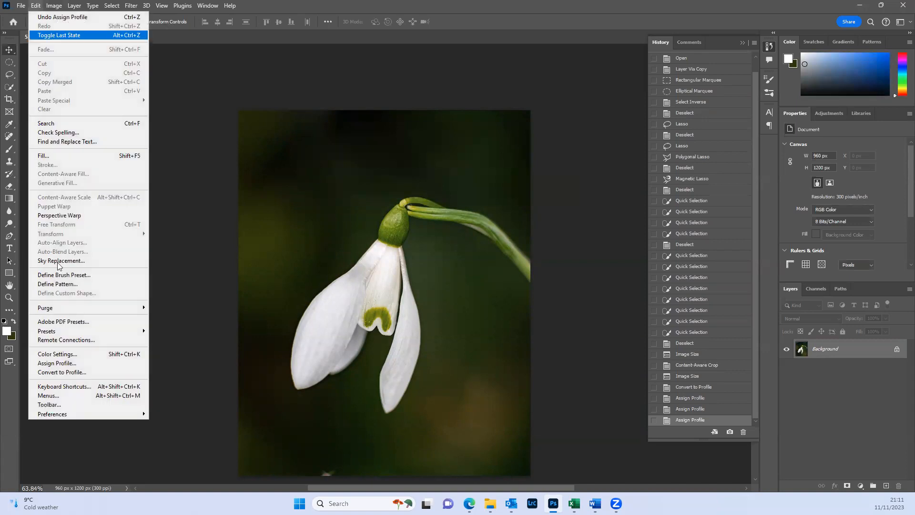
{"action": "left_click", "coordinate": [65, 372]}
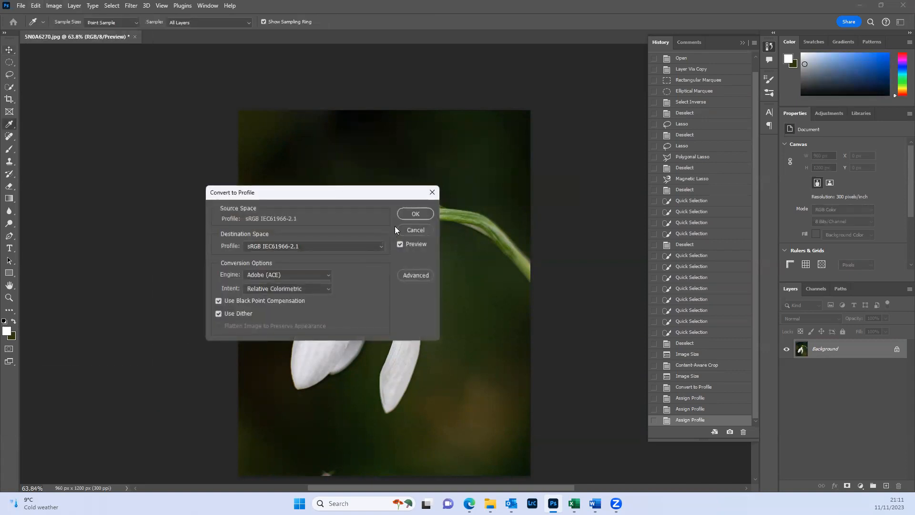
{"action": "left_click", "coordinate": [406, 215]}
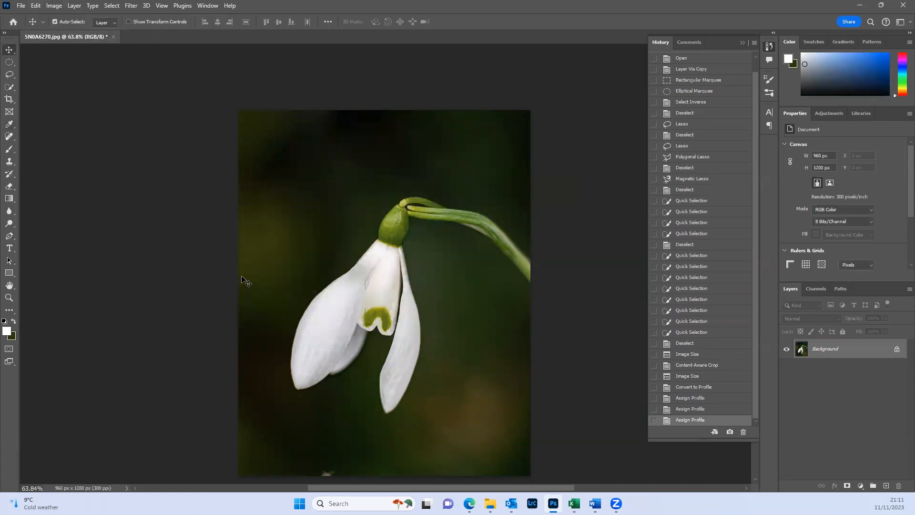
- Duplicate the Background layer as Background copy within the same document
{"action": "scroll", "coordinate": [234, 265], "scroll_direction": "down", "scroll_amount": 3}
{"action": "scroll", "coordinate": [226, 259], "scroll_direction": "up", "scroll_amount": 2}
{"action": "scroll", "coordinate": [226, 260], "scroll_direction": "up", "scroll_amount": 2}
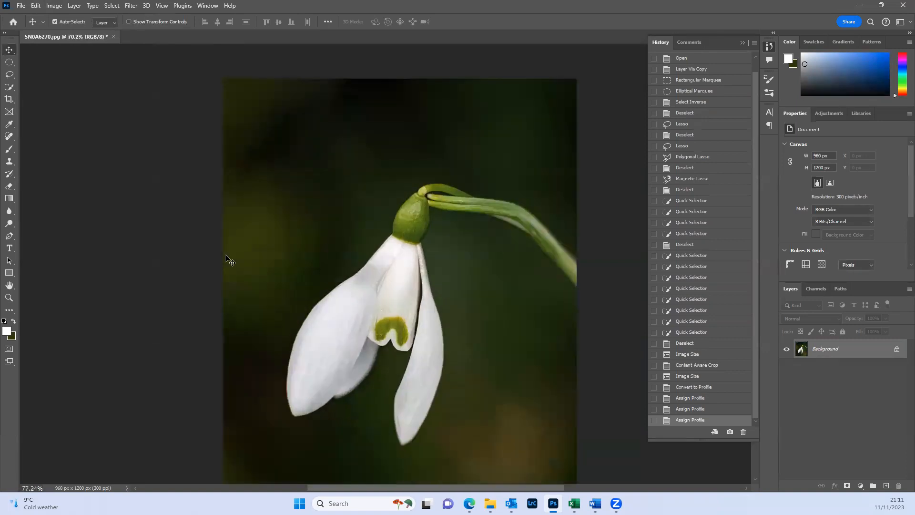
{"action": "scroll", "coordinate": [226, 259], "scroll_direction": "down", "scroll_amount": 1}
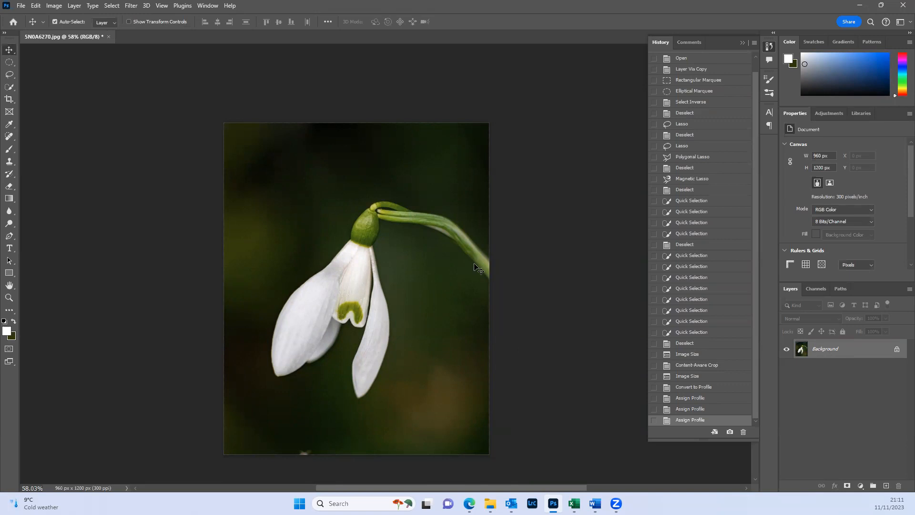
{"action": "left_click", "coordinate": [75, 7]}
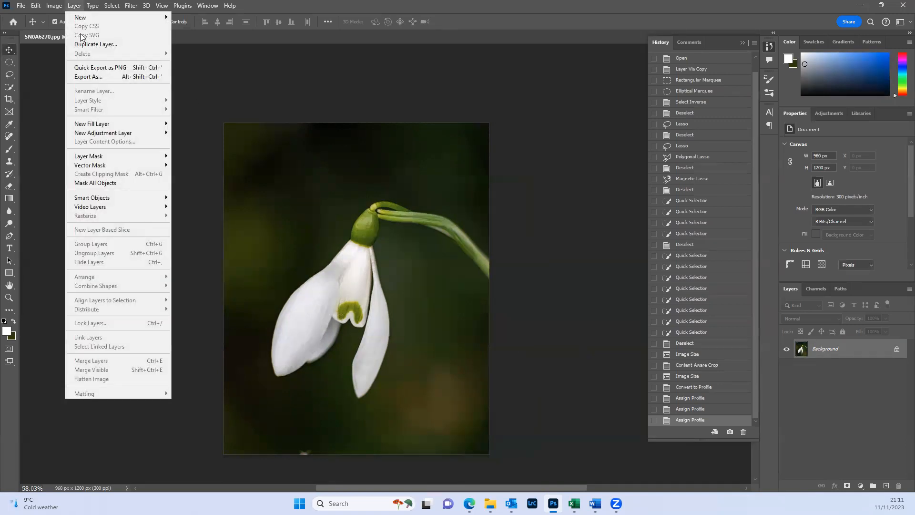
{"action": "left_click", "coordinate": [80, 44]}
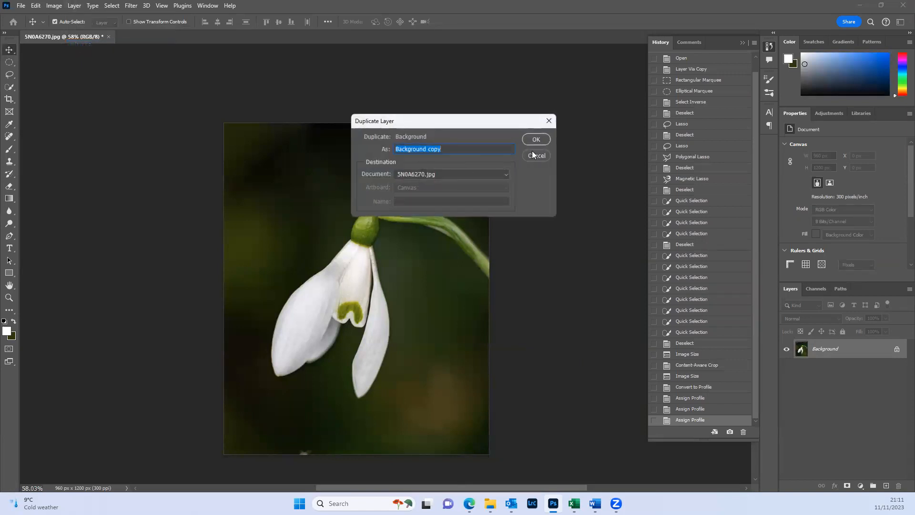
{"action": "left_click", "coordinate": [535, 140]}
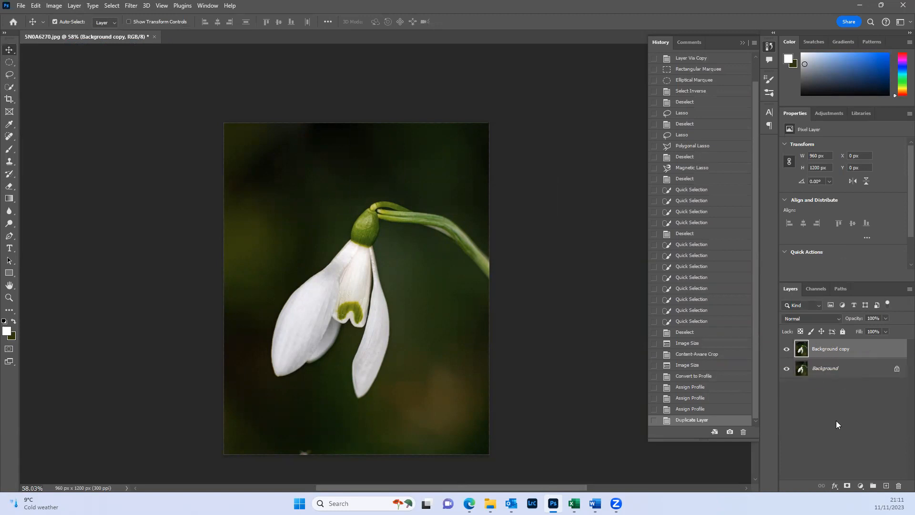
- Add an inside Stroke effect to the Background copy layer, trying a size of 79 px before reducing it to 38 px
{"action": "left_click", "coordinate": [834, 486]}
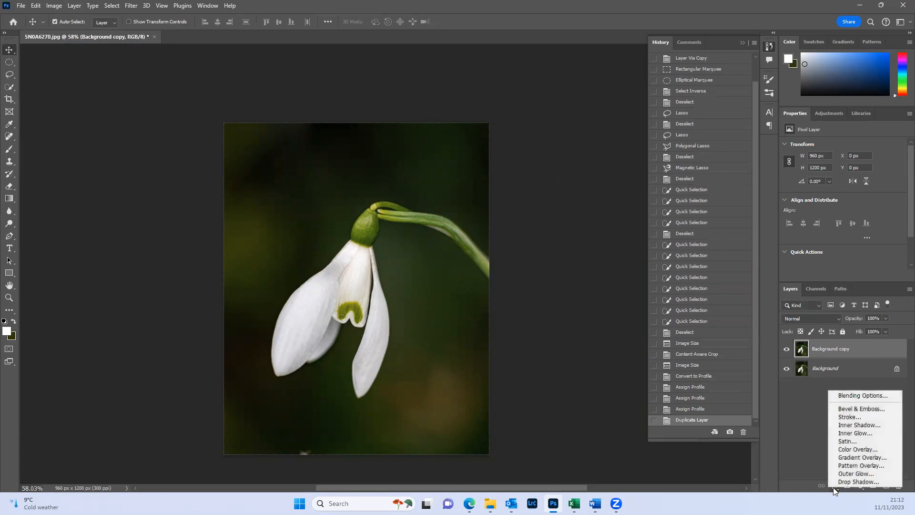
{"action": "left_click", "coordinate": [846, 417]}
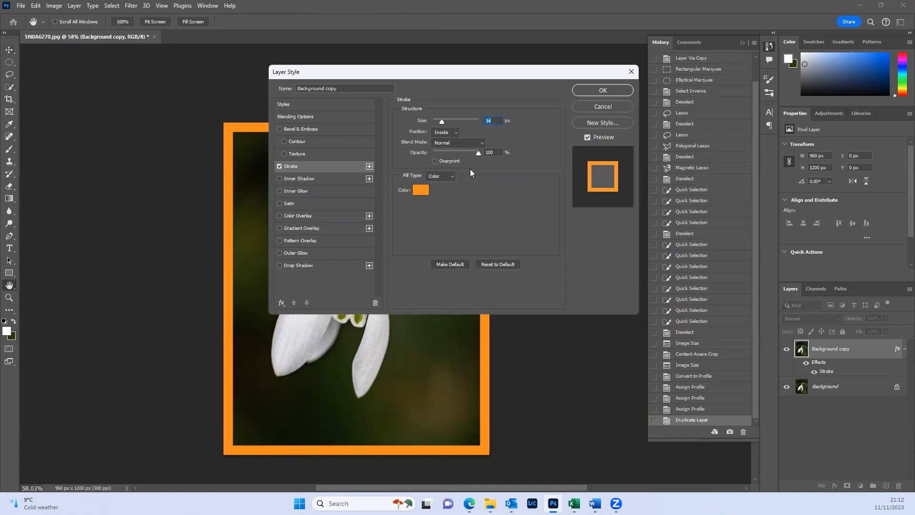
{"action": "mouse_move", "coordinate": [442, 122]}
{"action": "left_mouse_down"}
{"action": "mouse_move", "coordinate": [482, 124]}
{"action": "mouse_move", "coordinate": [435, 123]}
{"action": "mouse_move", "coordinate": [469, 125]}
{"action": "mouse_move", "coordinate": [450, 126]}
{"action": "left_mouse_up"}
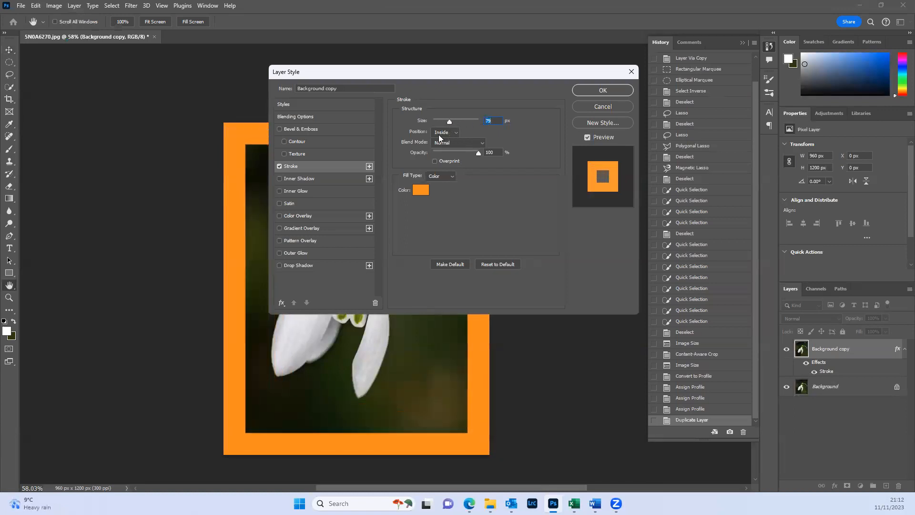
{"action": "left_click_drag", "start_coordinate": [450, 120], "coordinate": [442, 122]}
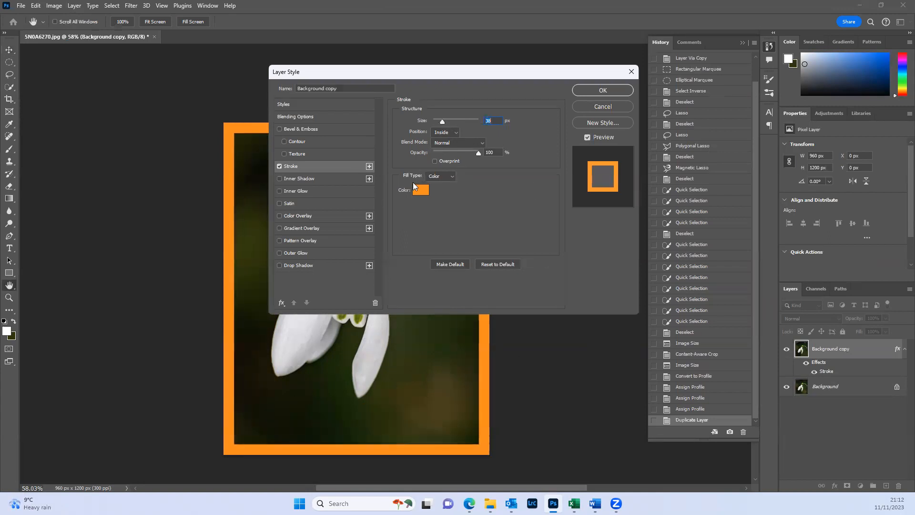
- Sample light grey d4d5da from the snowdrop petal as the stroke colour, reduce the stroke size to 9 px and apply the layer style
{"action": "left_click", "coordinate": [420, 190]}
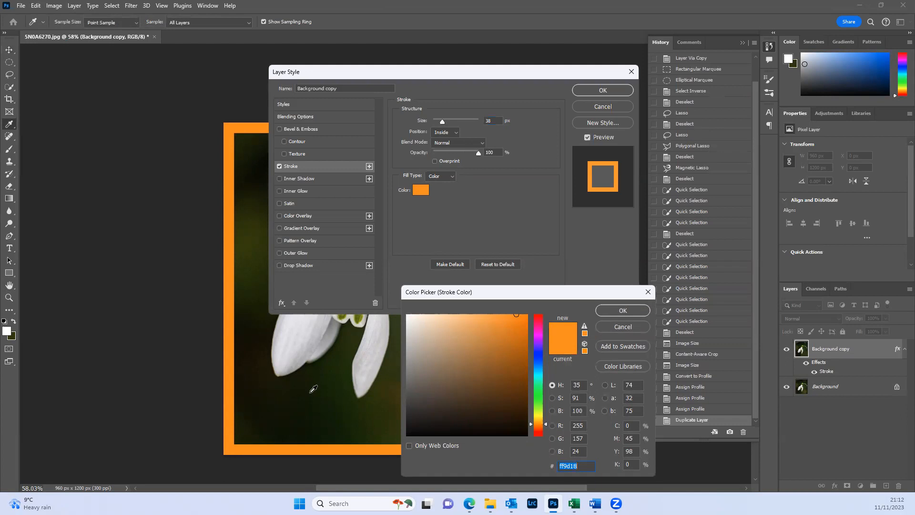
{"action": "left_click", "coordinate": [291, 342]}
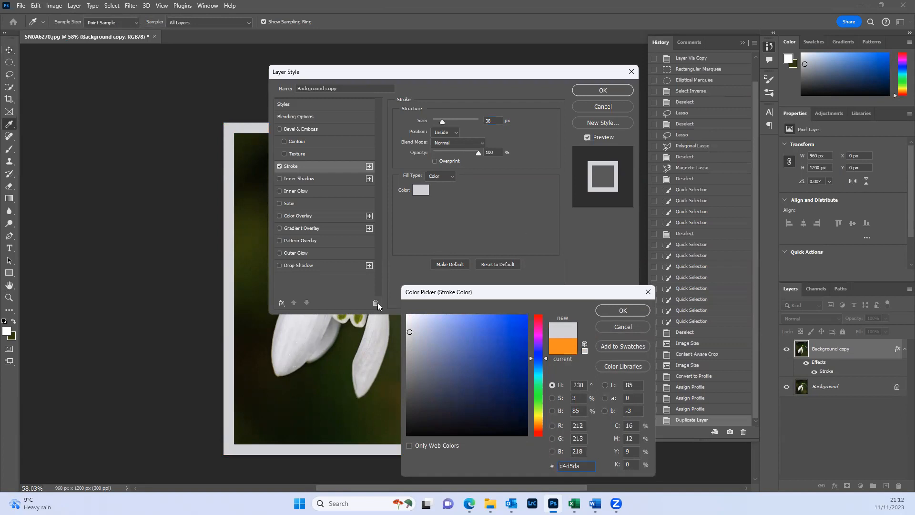
{"action": "left_click", "coordinate": [619, 310]}
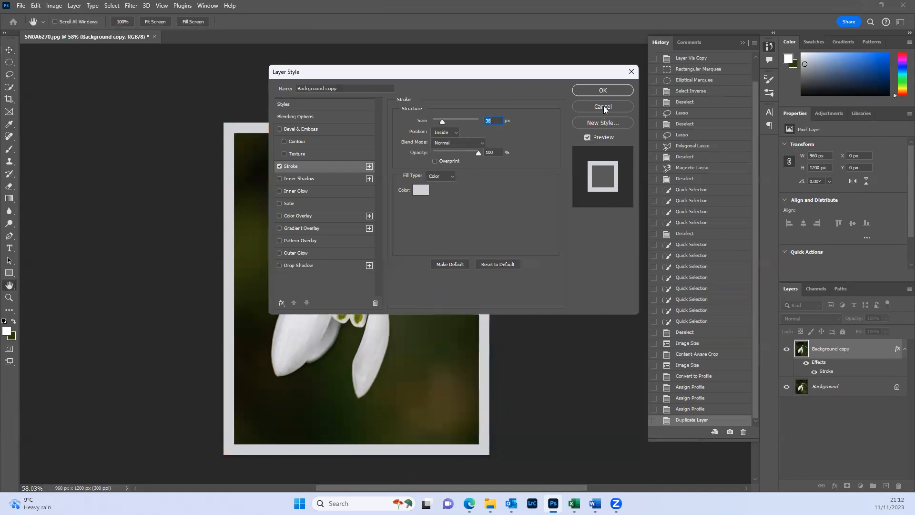
{"action": "left_click_drag", "start_coordinate": [442, 121], "coordinate": [438, 125]}
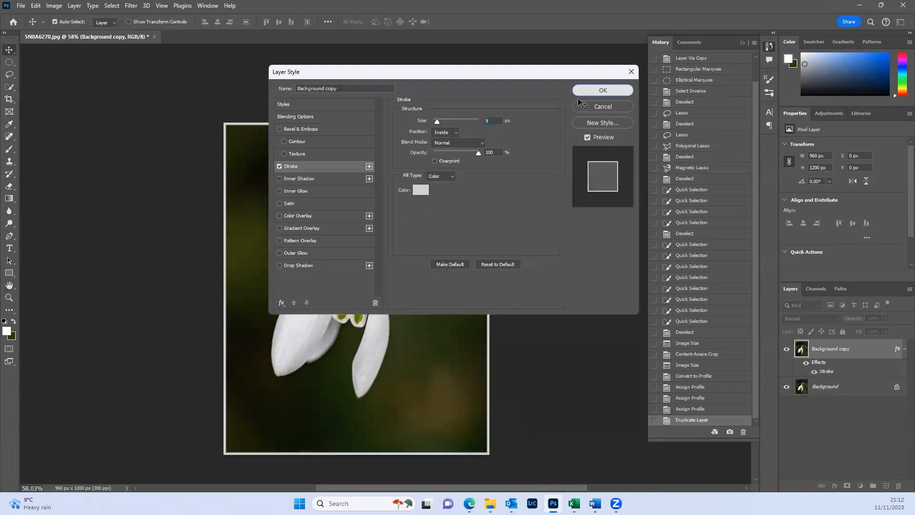
{"action": "left_click", "coordinate": [578, 95]}
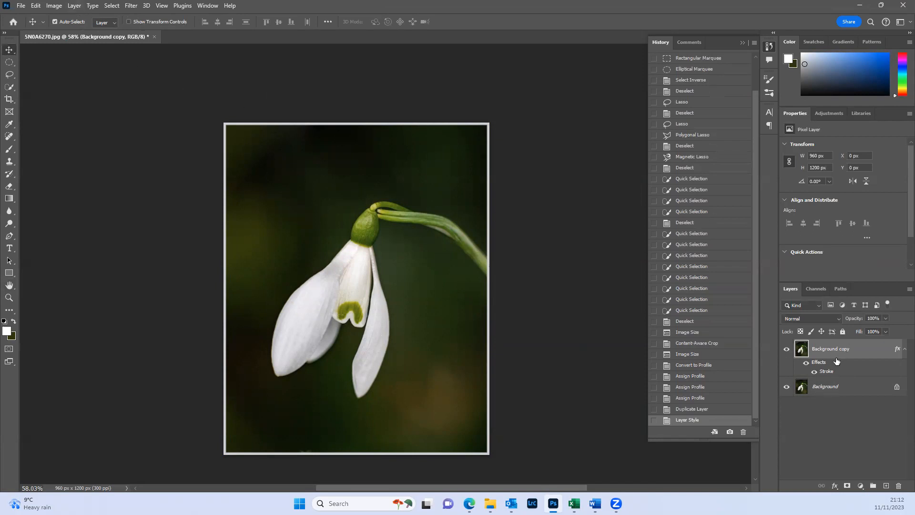
- Flatten the image, undo the flattening, and restore it from its history state
{"action": "left_click", "coordinate": [75, 6]}
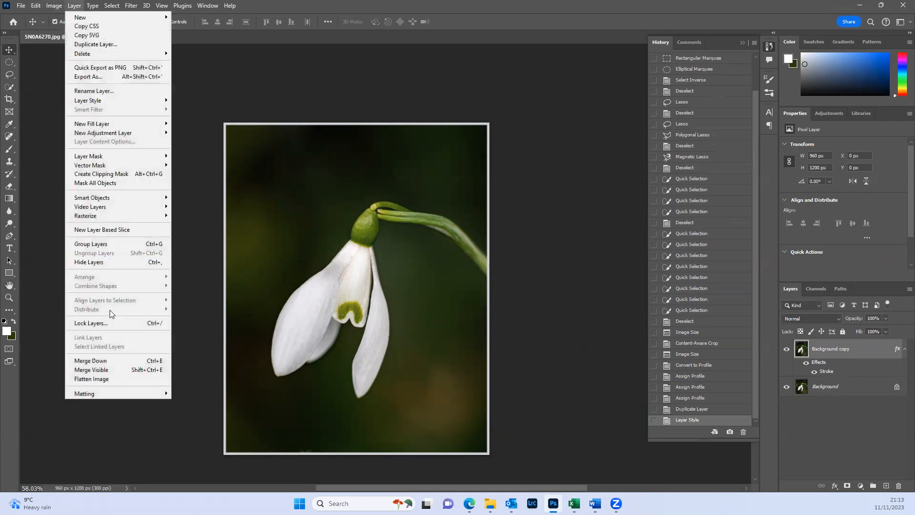
{"action": "left_click", "coordinate": [112, 379]}
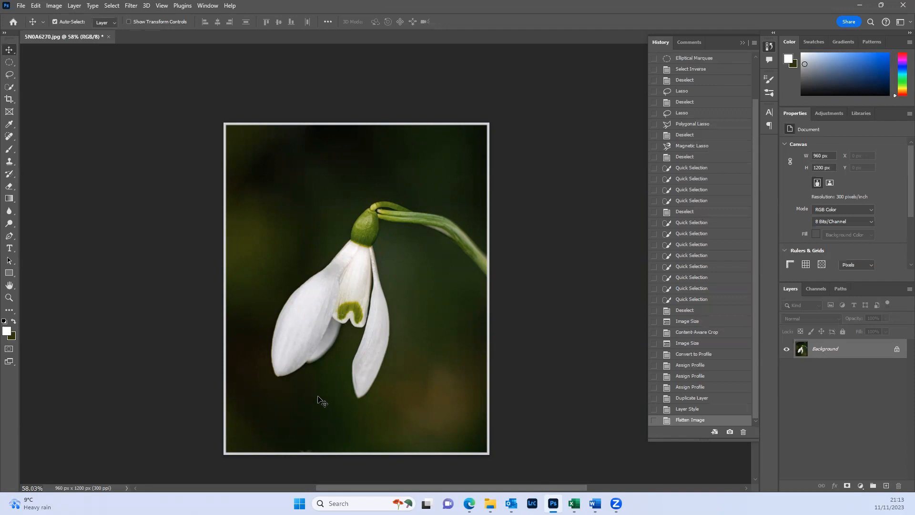
{"action": "key", "text": "ctrl+z"}
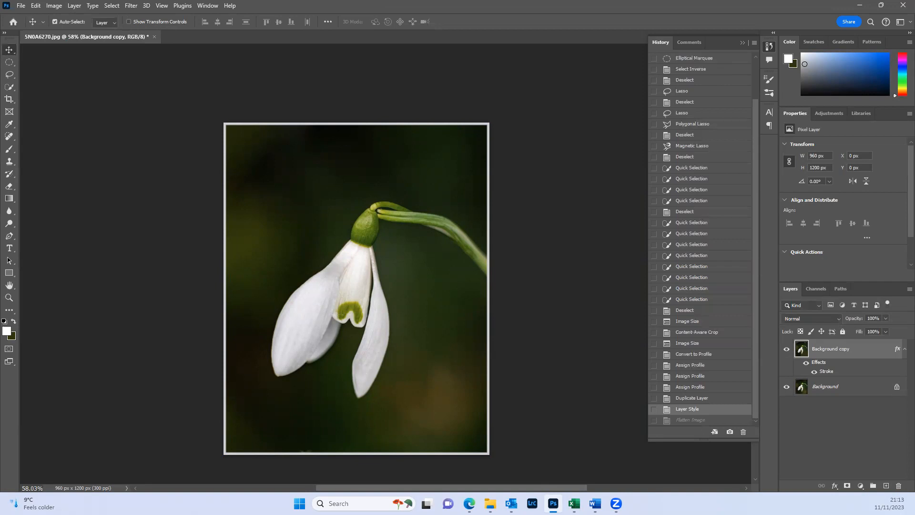
{"action": "left_click", "coordinate": [704, 421]}
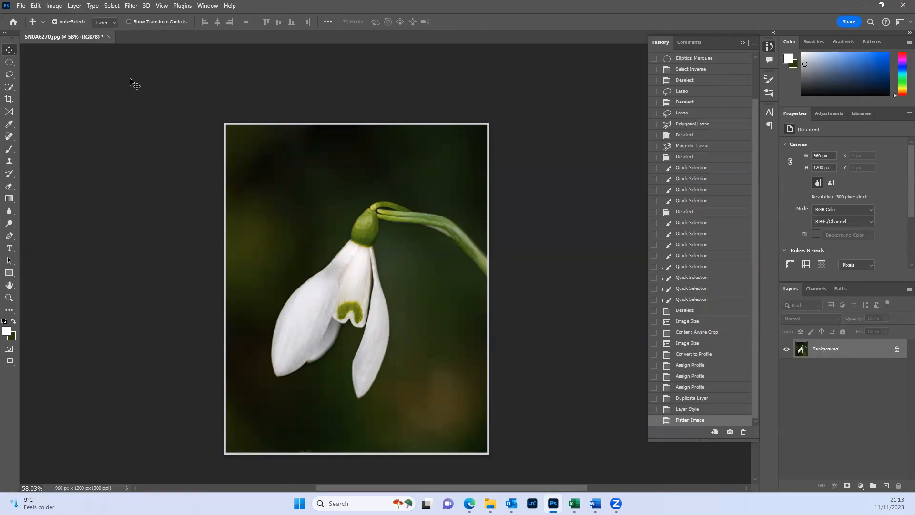
- Open Save a Copy for the flattened image, view the available file formats including JPEG, and cancel without saving
{"action": "left_click", "coordinate": [22, 6]}
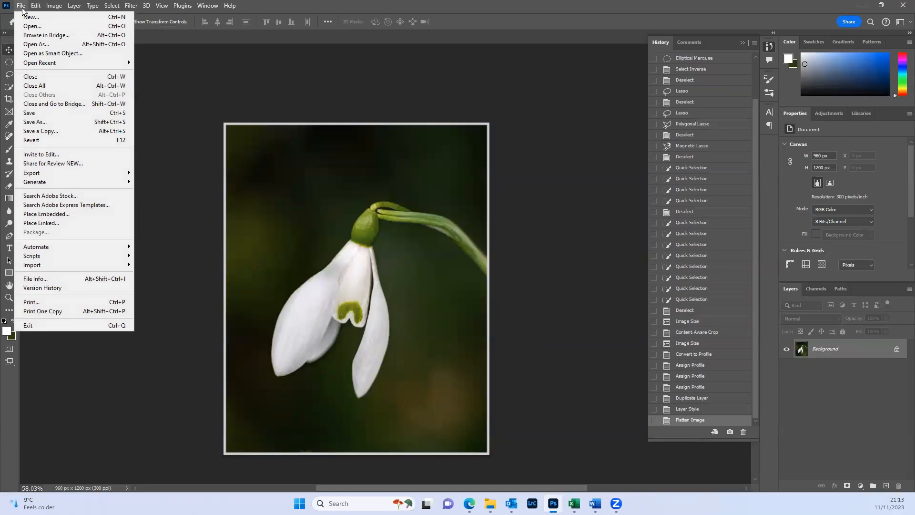
{"action": "left_click", "coordinate": [52, 132]}
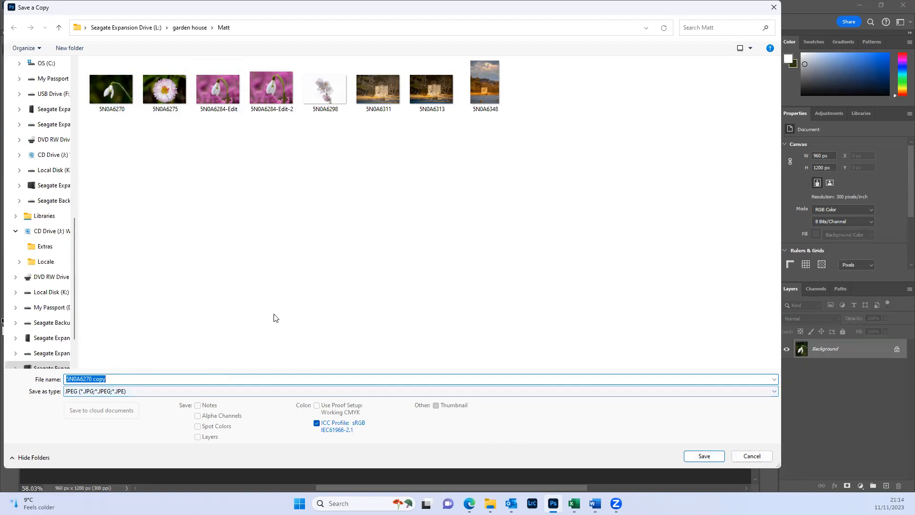
{"action": "left_click", "coordinate": [212, 392]}
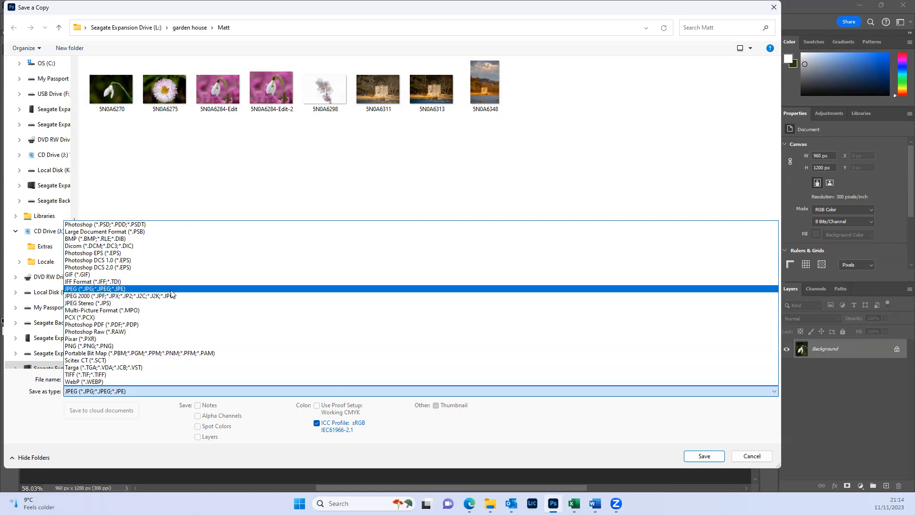
{"action": "left_click", "coordinate": [772, 459]}
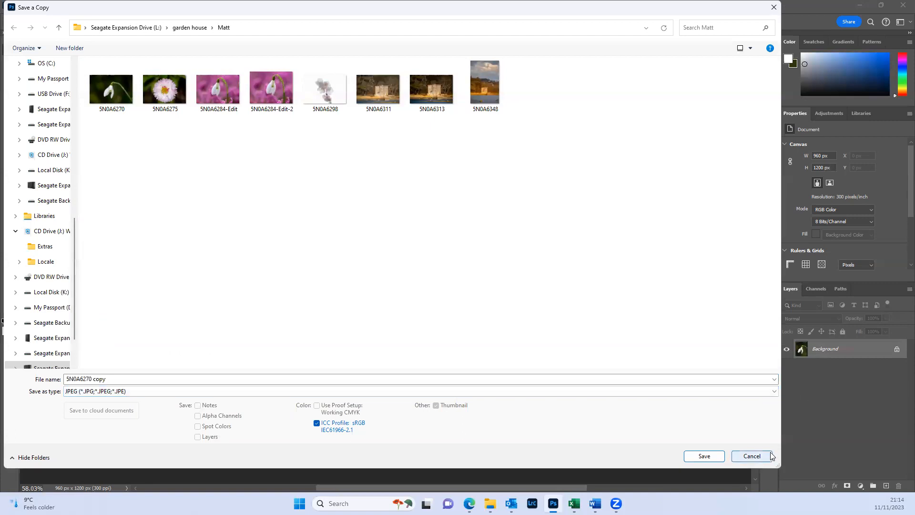
{"action": "left_click", "coordinate": [752, 459]}
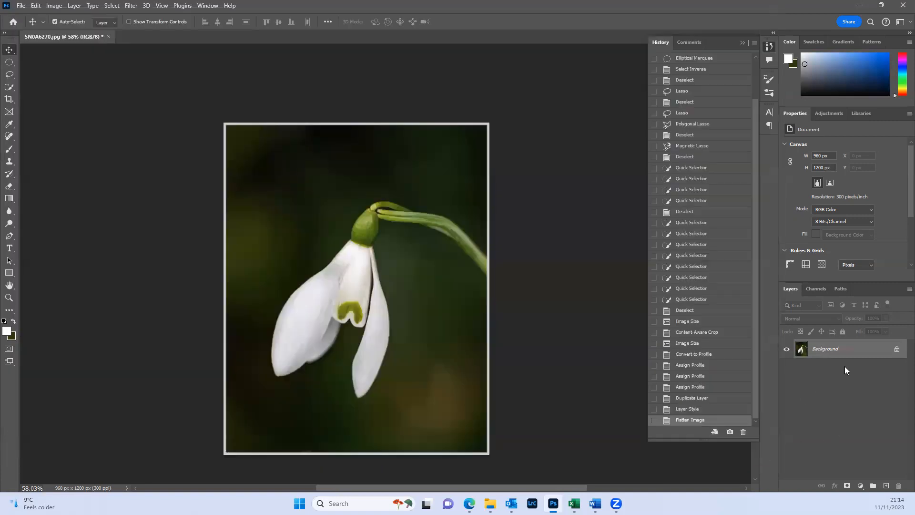
- Return to the Layer Style history state, choose the Photoshop (PSD) format for a layered copy, and cancel the save
{"action": "left_click", "coordinate": [689, 409]}
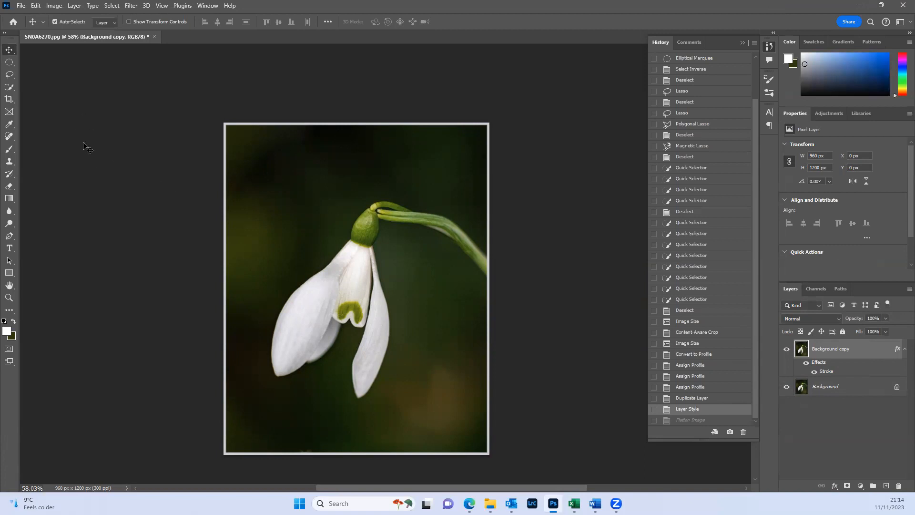
{"action": "left_click", "coordinate": [28, 7]}
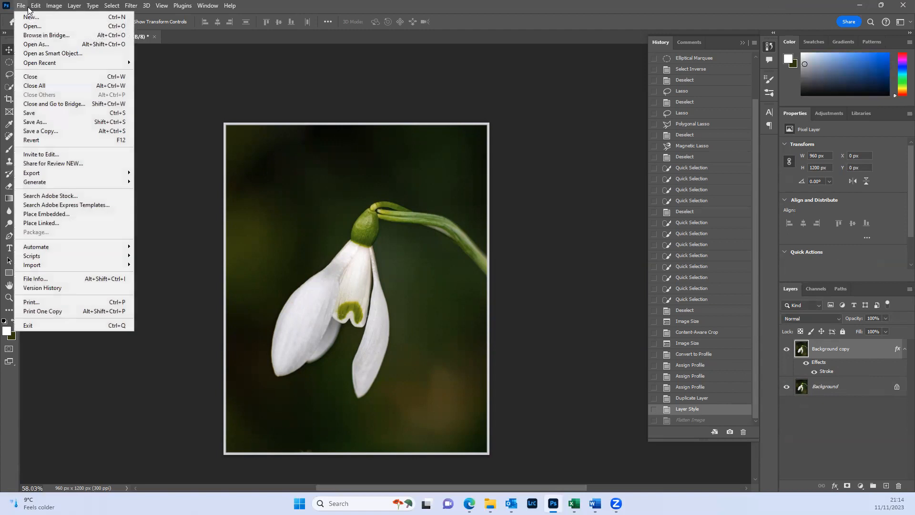
{"action": "left_click", "coordinate": [40, 130]}
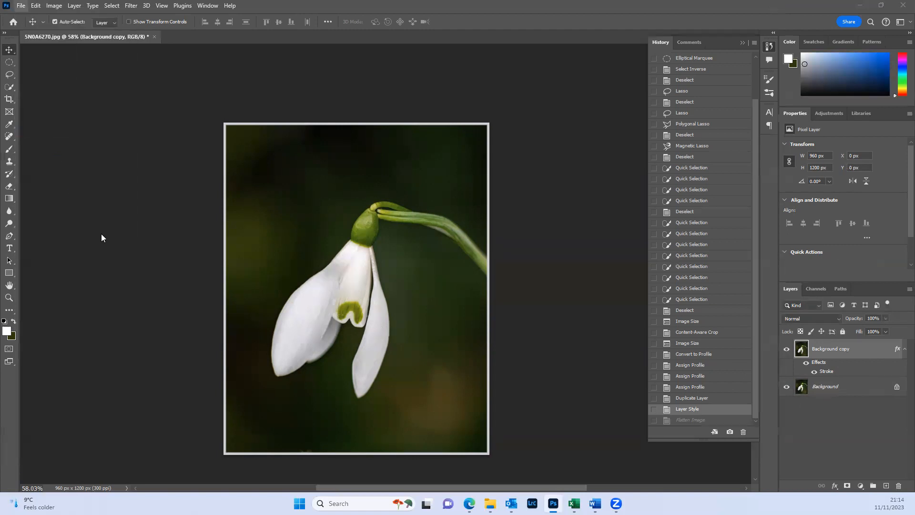
{"action": "left_click", "coordinate": [103, 392]}
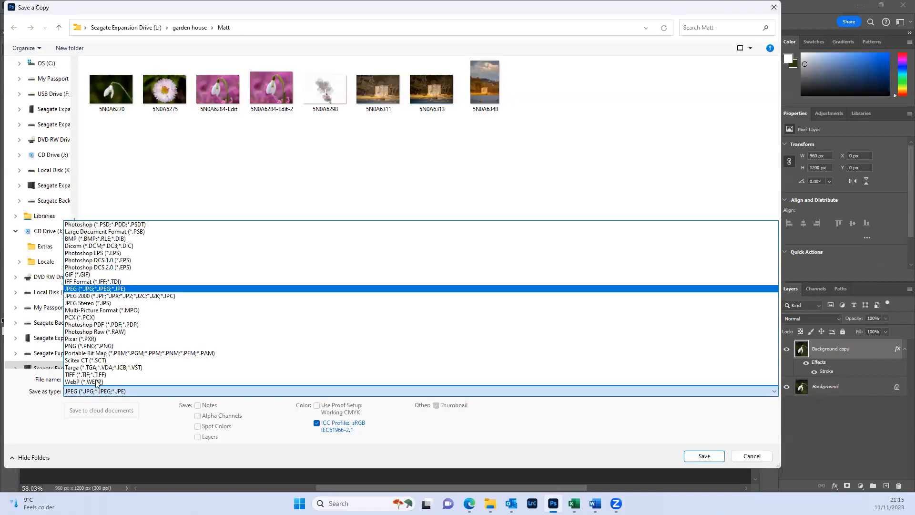
{"action": "left_click", "coordinate": [86, 227]}
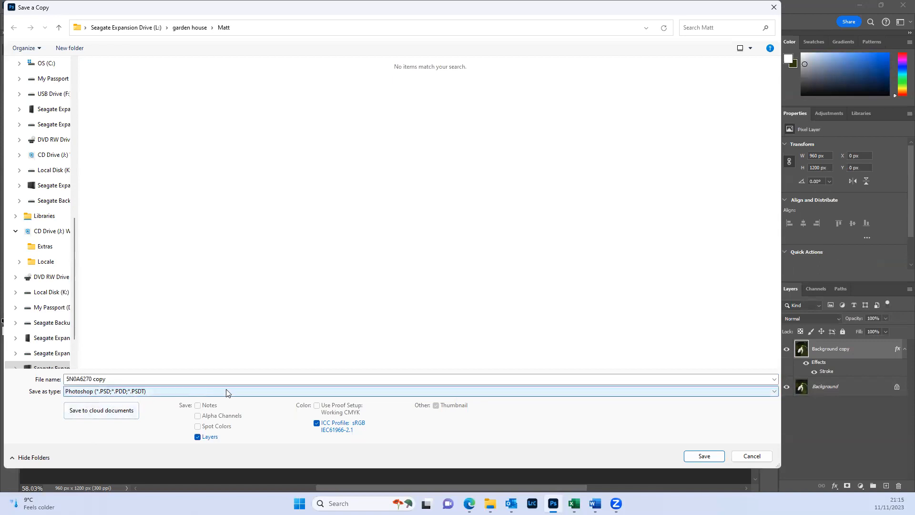
{"action": "left_click", "coordinate": [754, 457]}
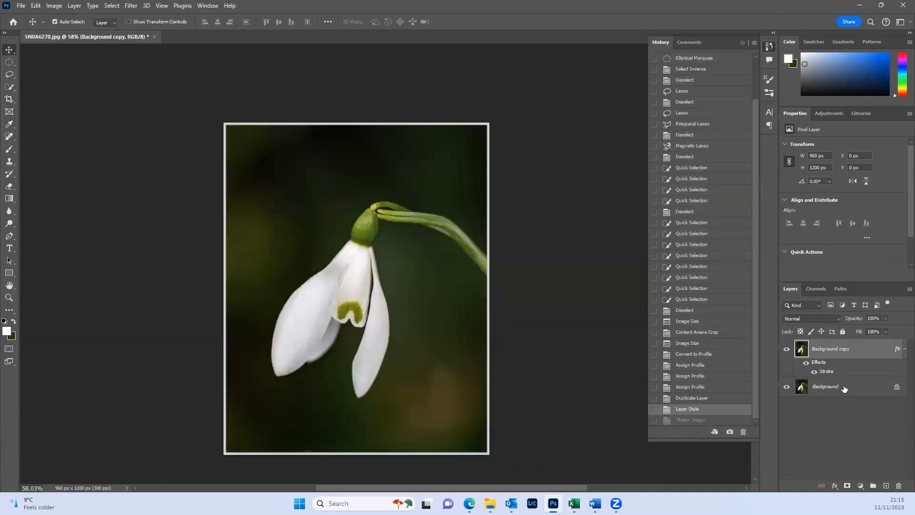